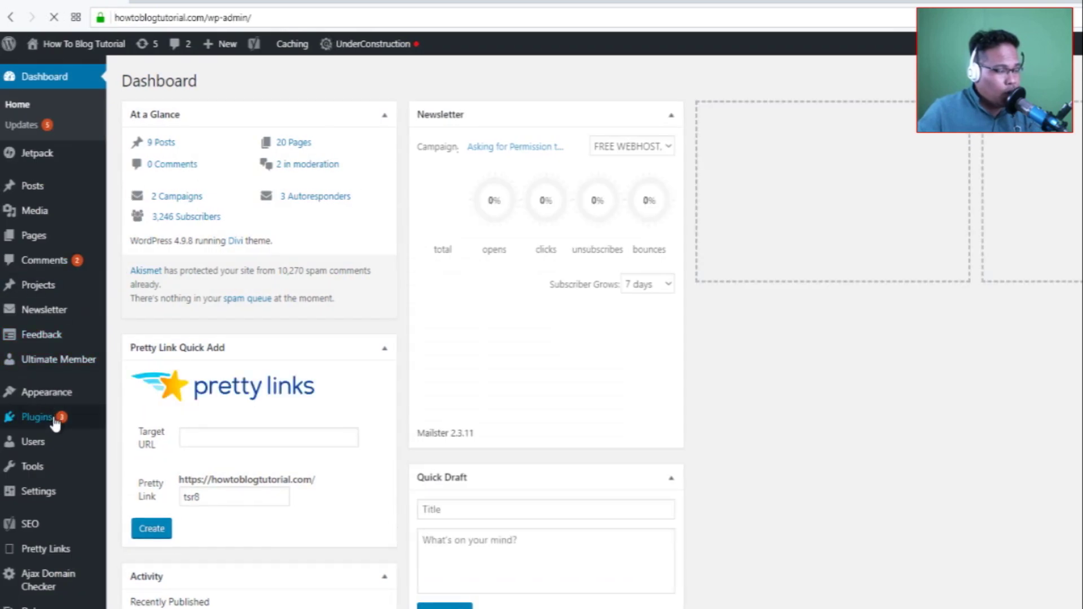
Install Paid Memberships Pro from a 'paidmember' plugin search and start a new membership level.
mouse_move(85, 417)
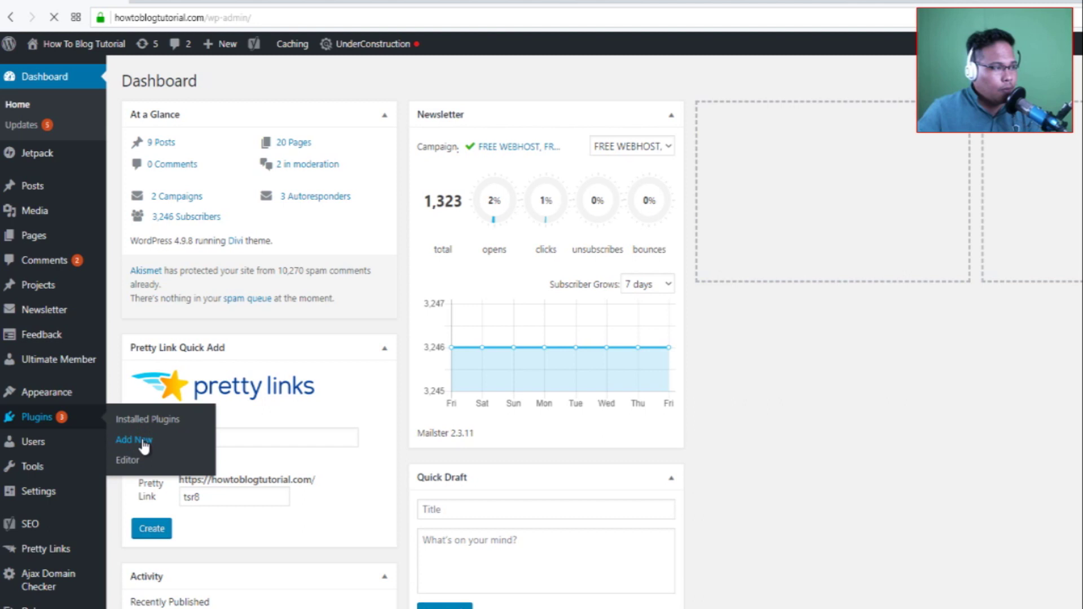
click(144, 446)
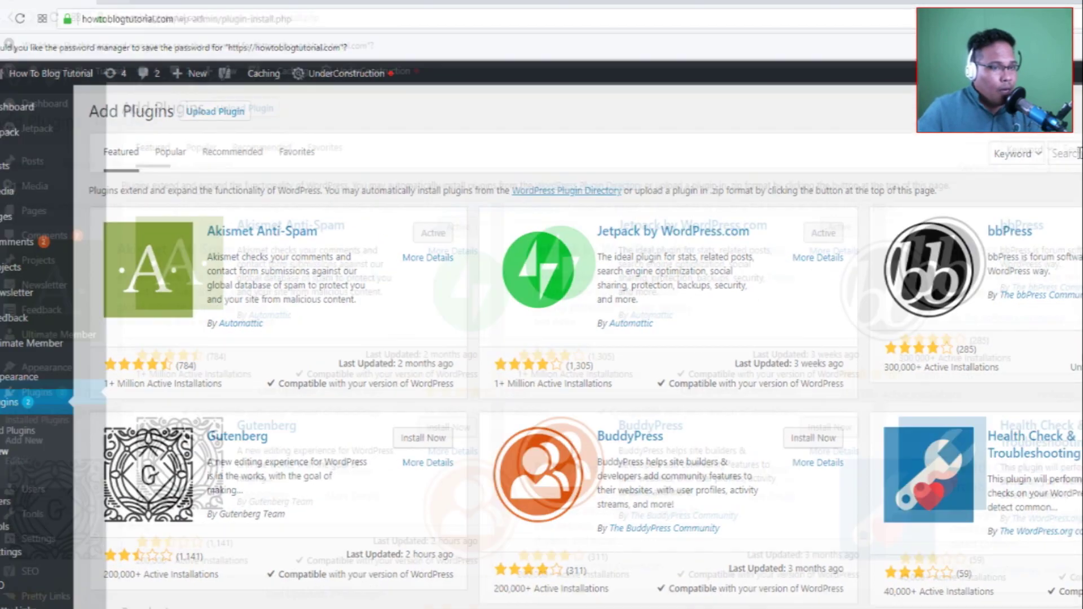
click(1079, 153)
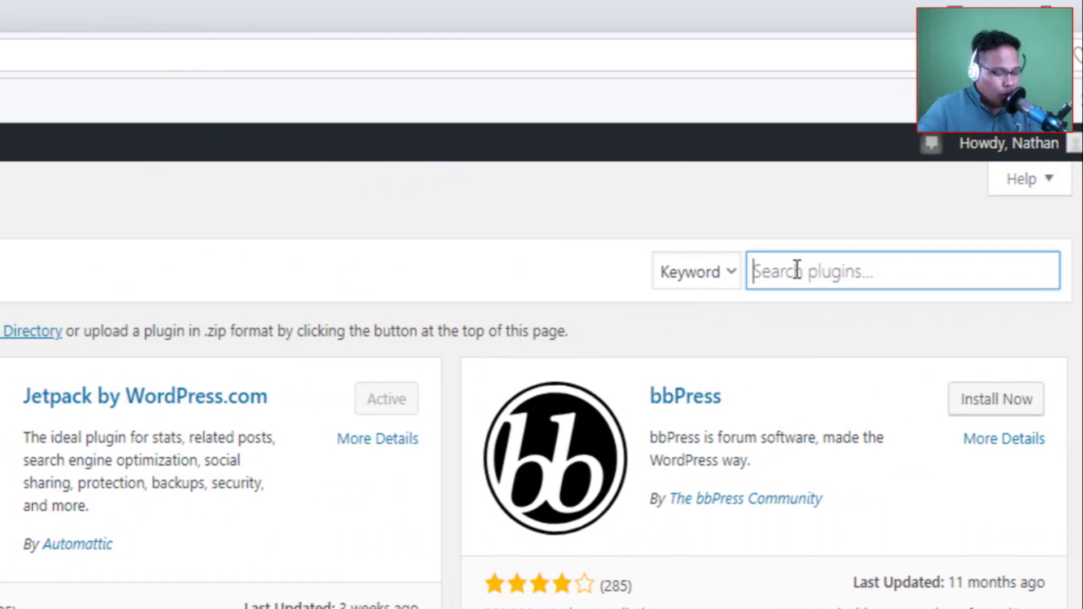
text(paidme)
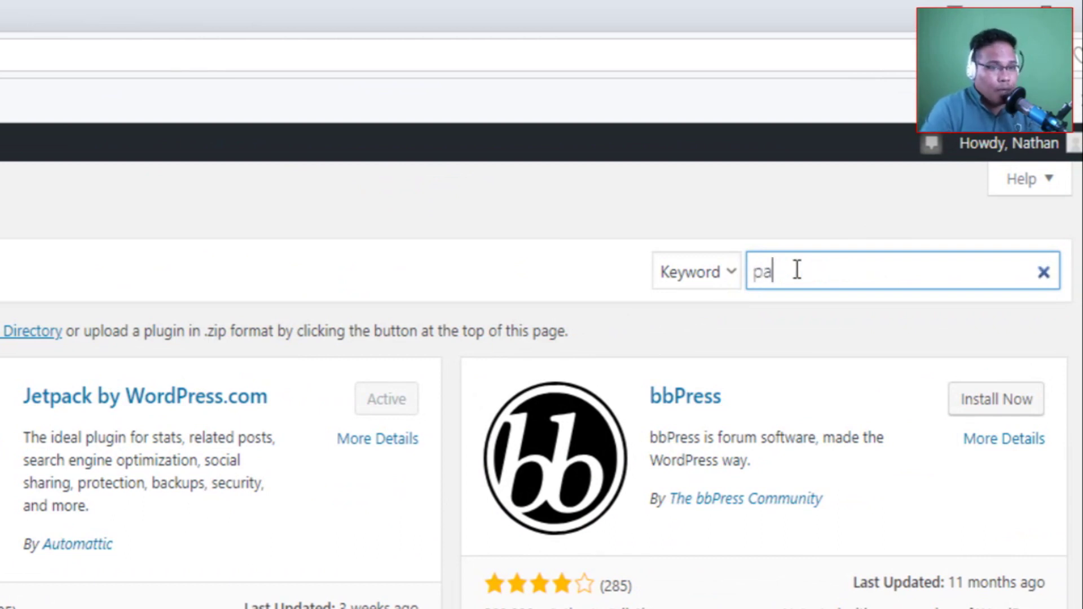
text(mber)
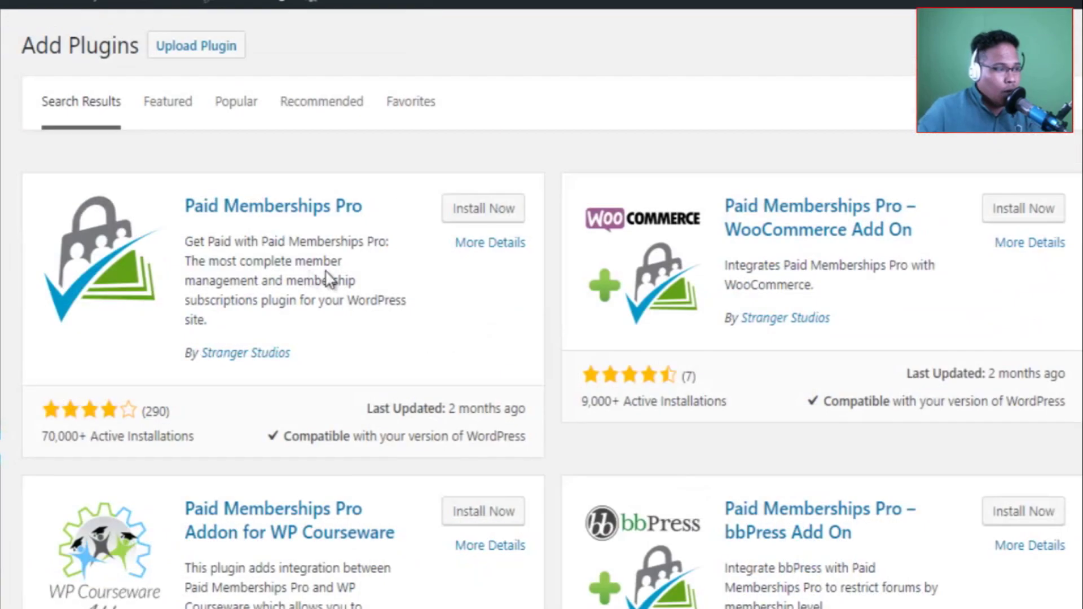
click(494, 213)
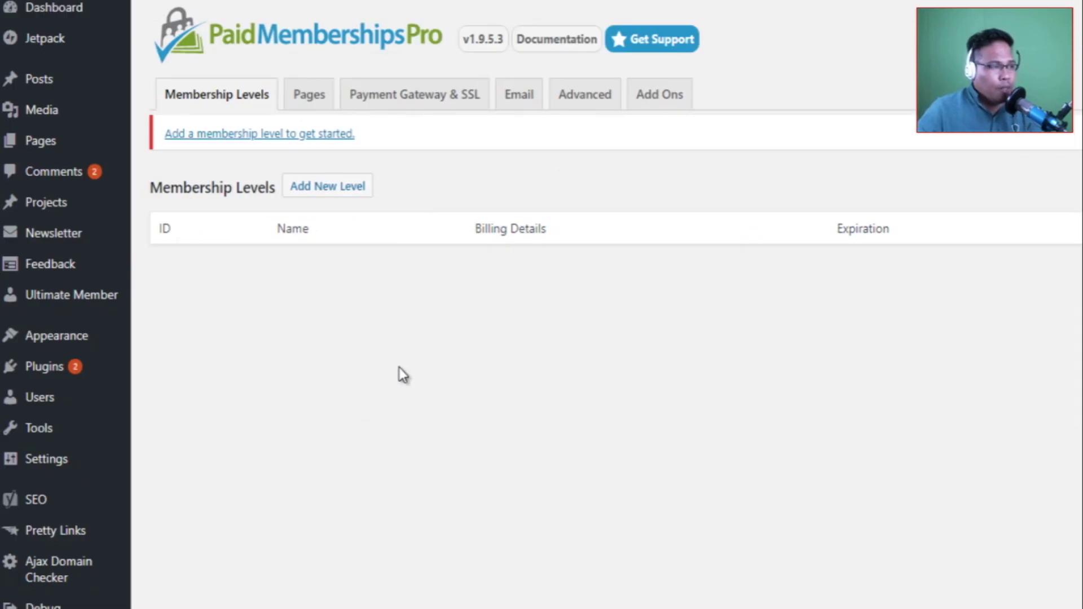
click(345, 192)
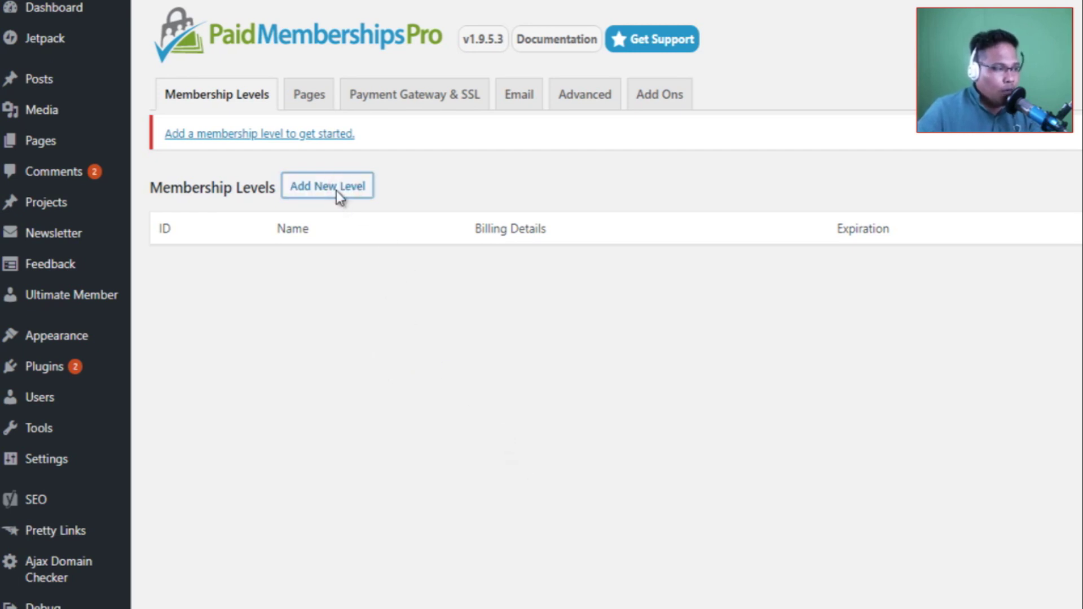
click(402, 239)
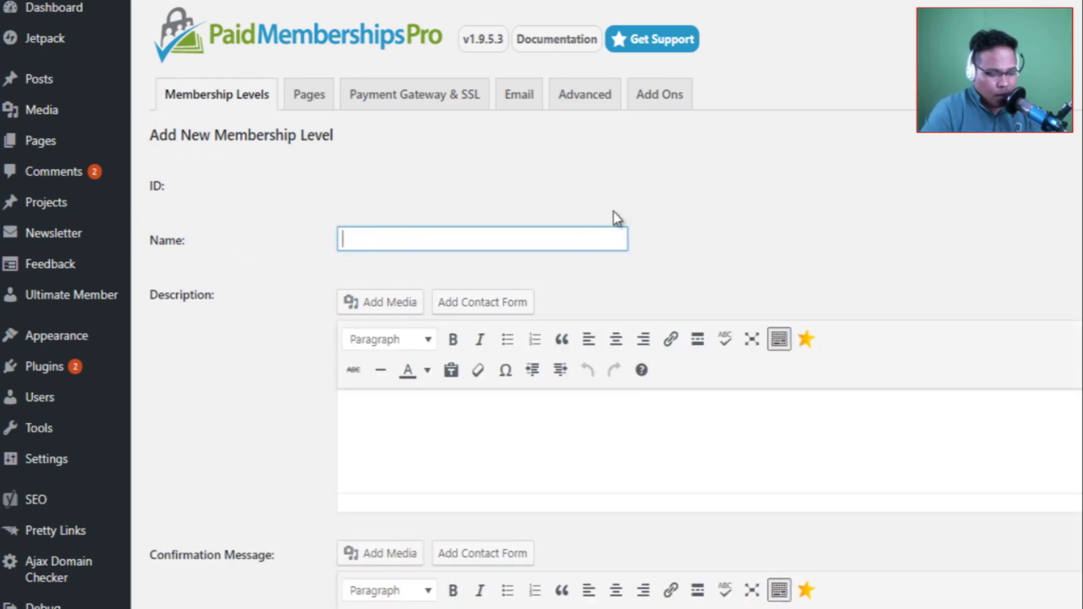
Name the level 'Premium Member', keep it recurring, and enter the billing and initial payment amounts.
text(Premium M)
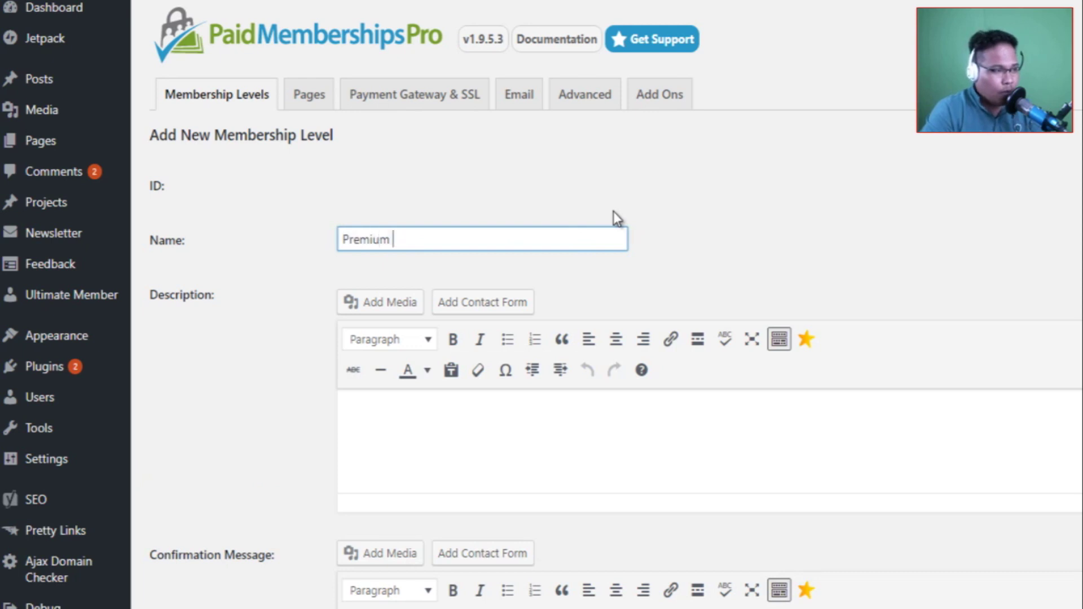
text(ember)
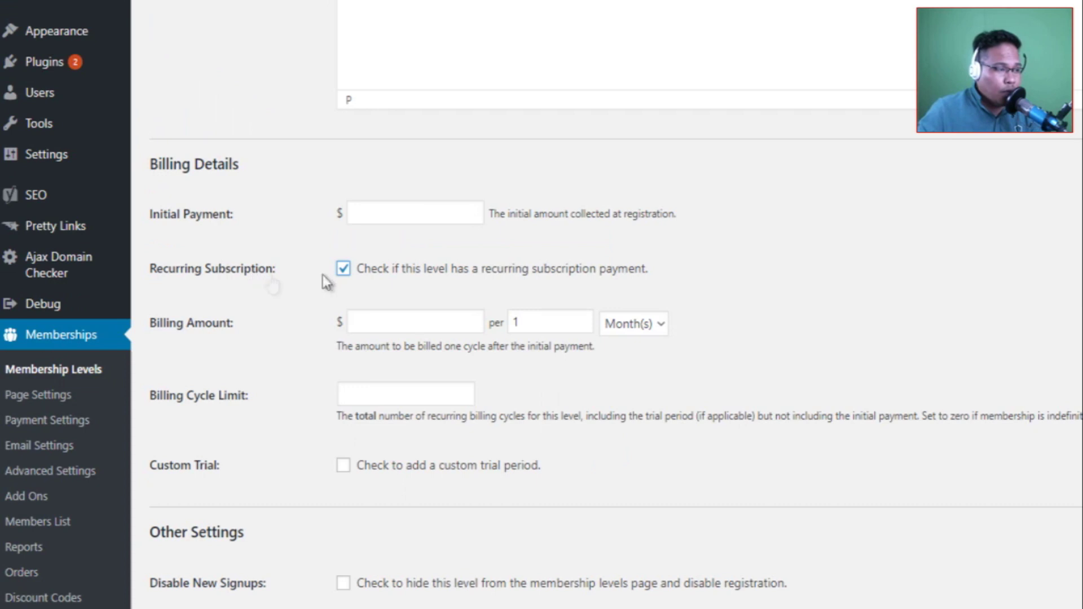
click(344, 270)
click(343, 269)
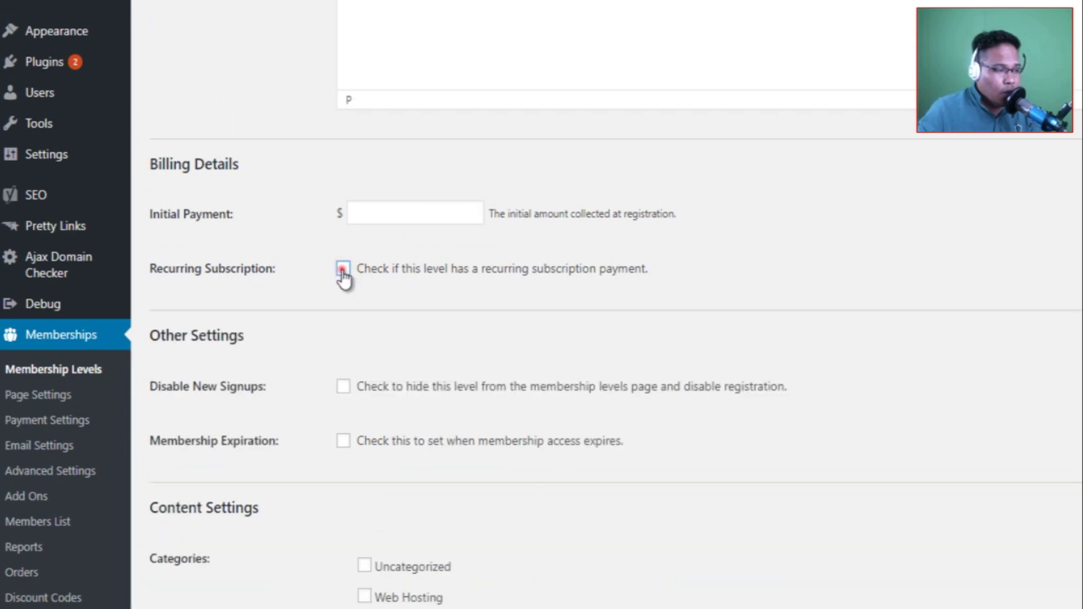
click(385, 318)
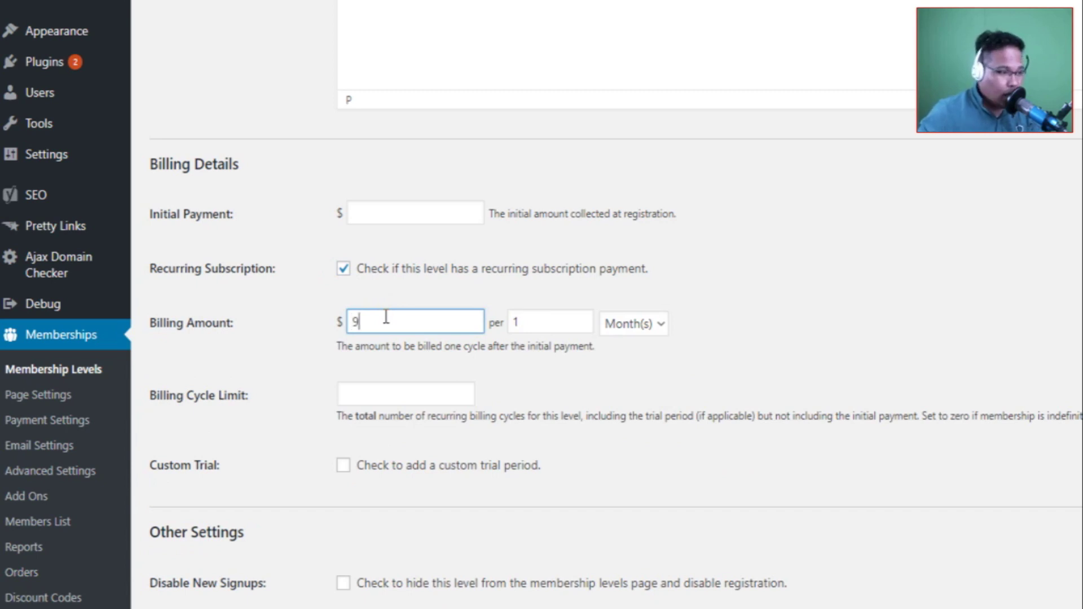
click(722, 310)
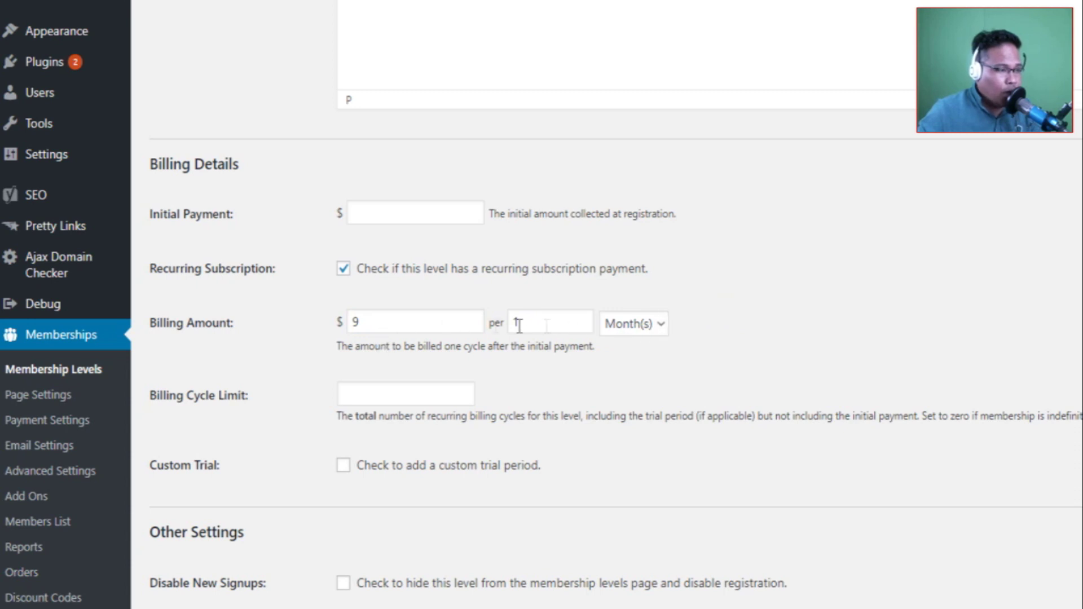
click(358, 218)
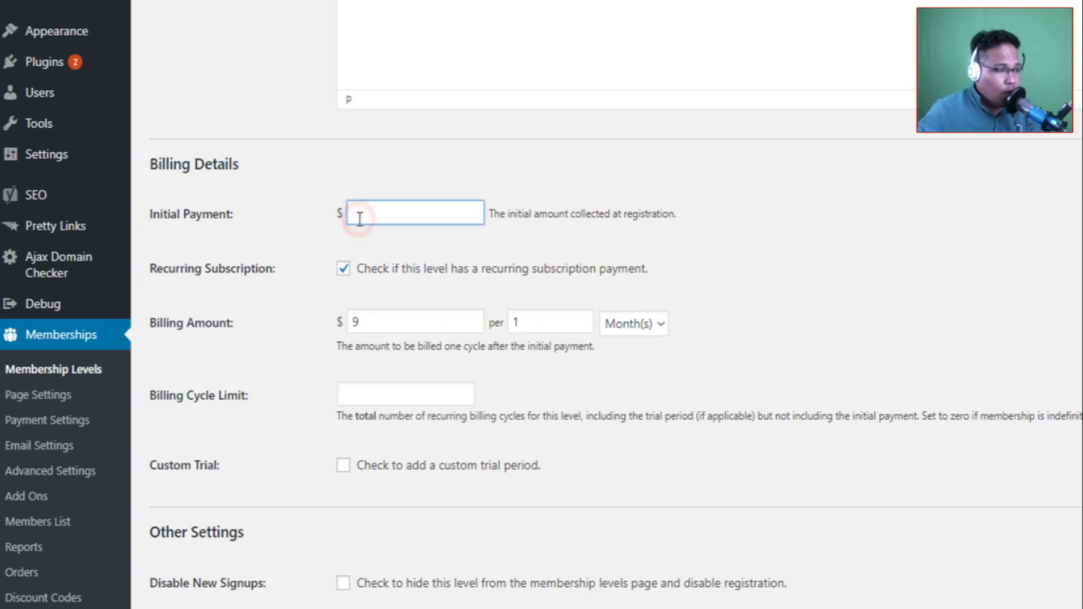
click(828, 172)
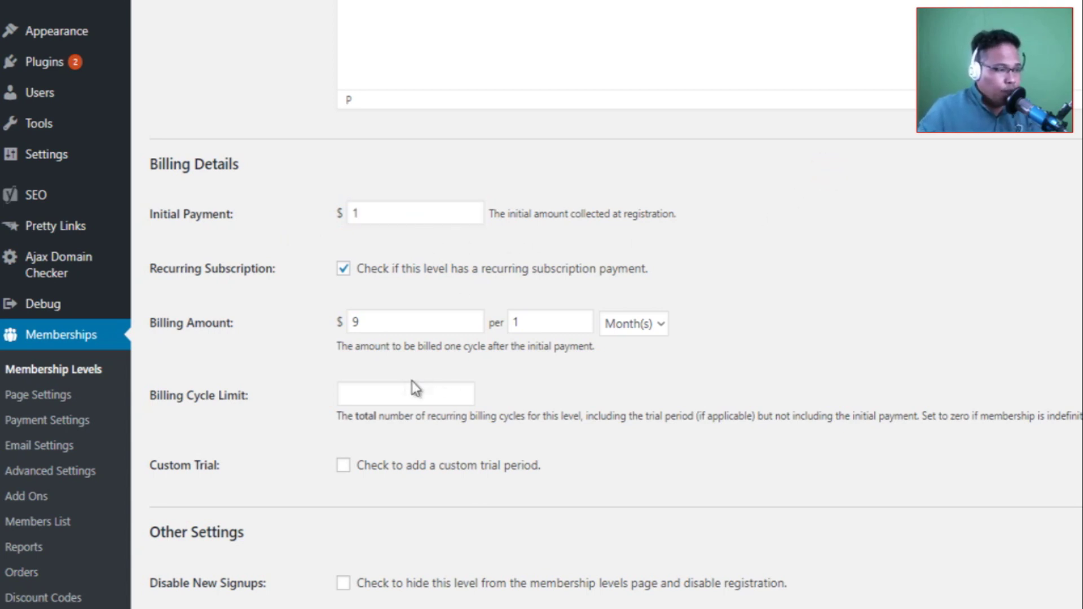
Enable Custom Trial at $1 for the first 1 payment and re-enter the 9 amount.
click(343, 465)
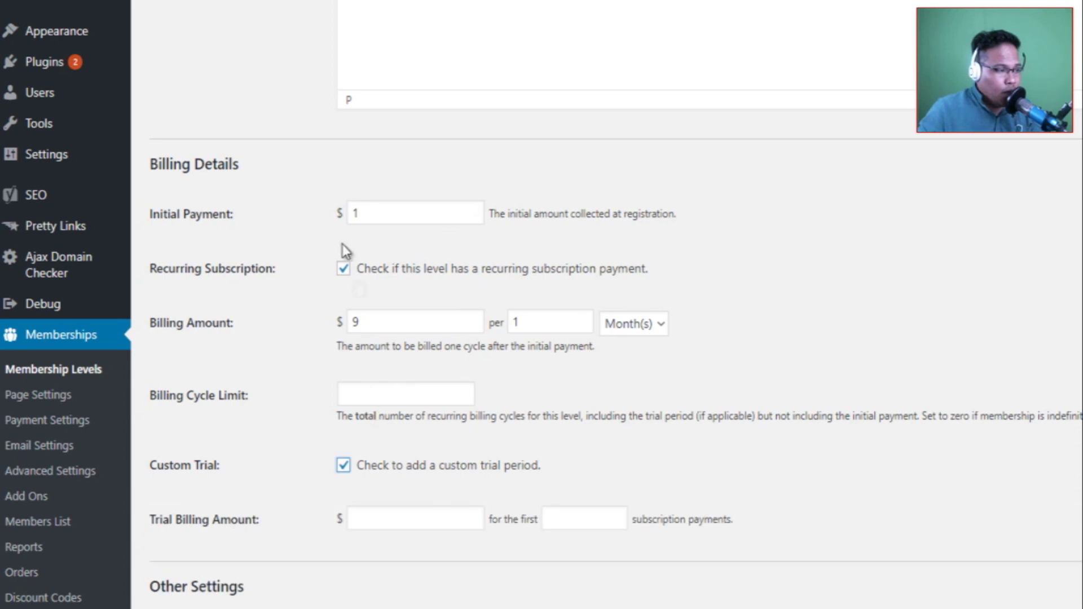
double_click(371, 212)
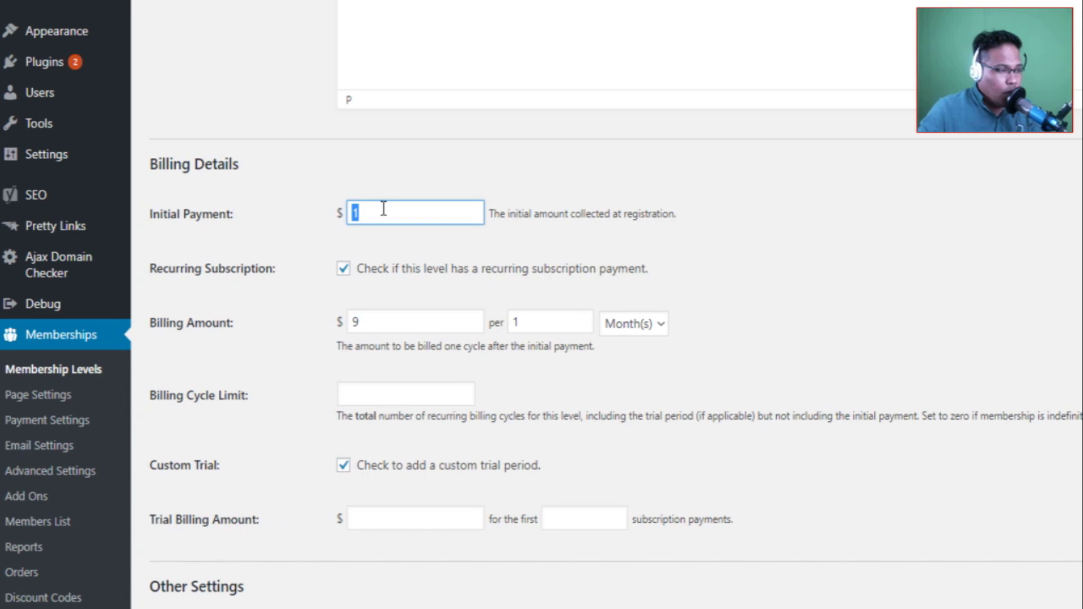
text(9)
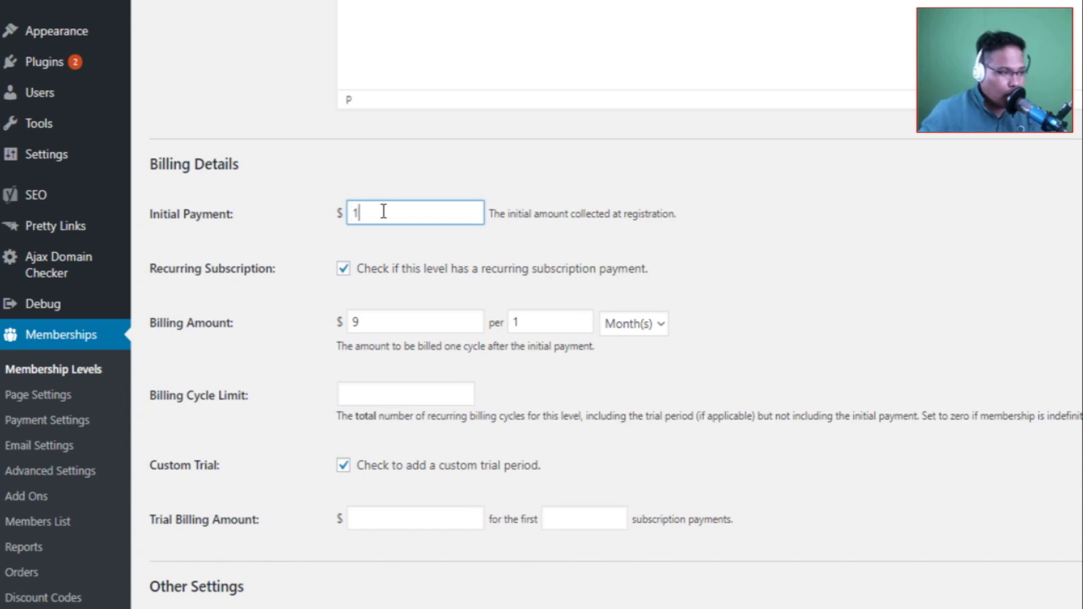
click(379, 515)
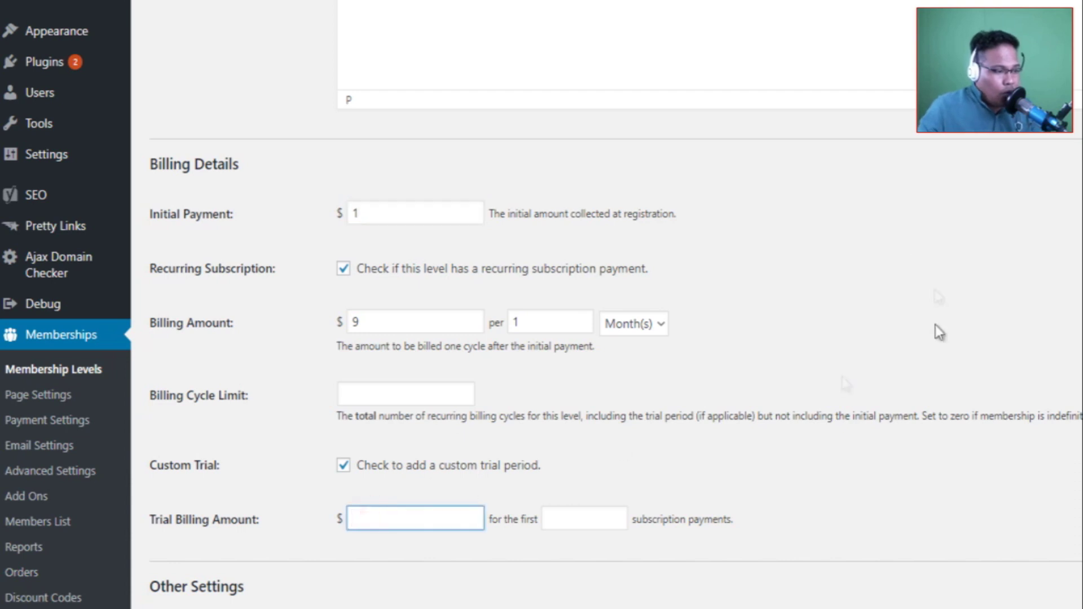
text(1)
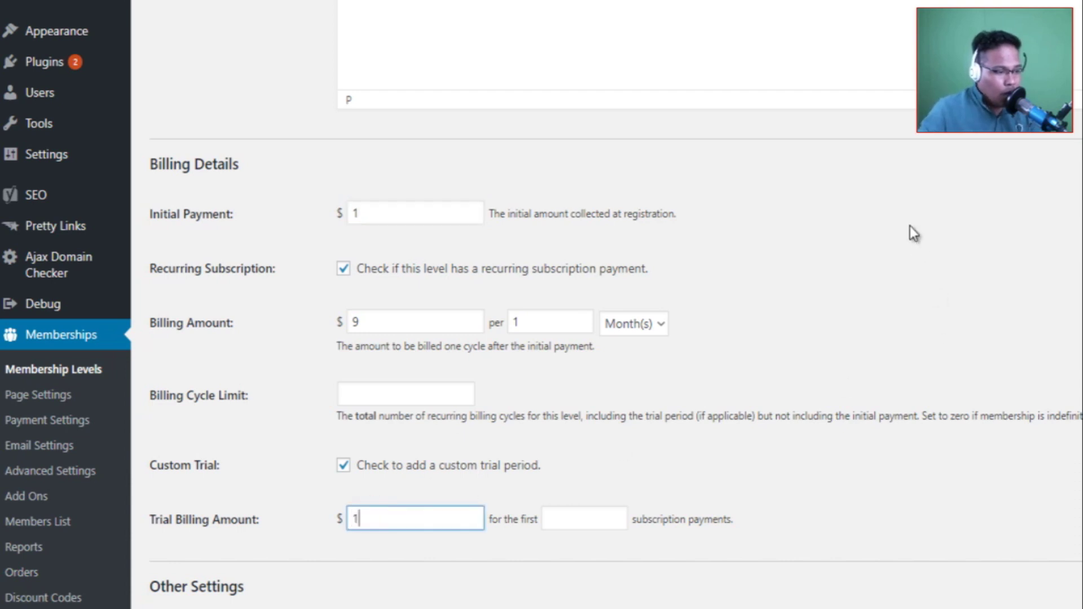
click(594, 520)
text(1)
click(922, 513)
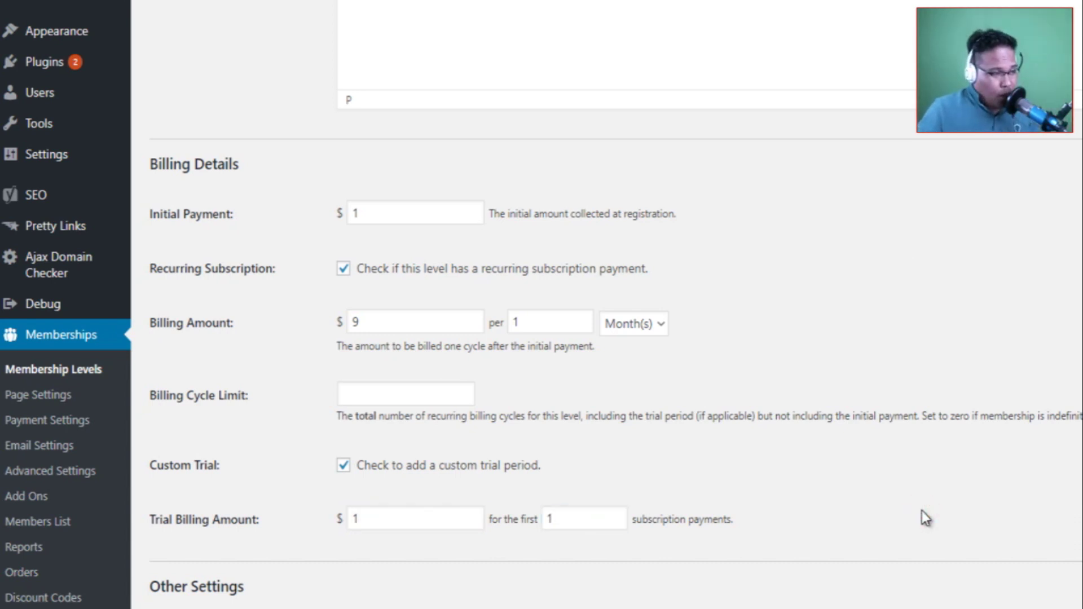
scroll(921, 510, down, 5)
scroll(922, 510, up, 2)
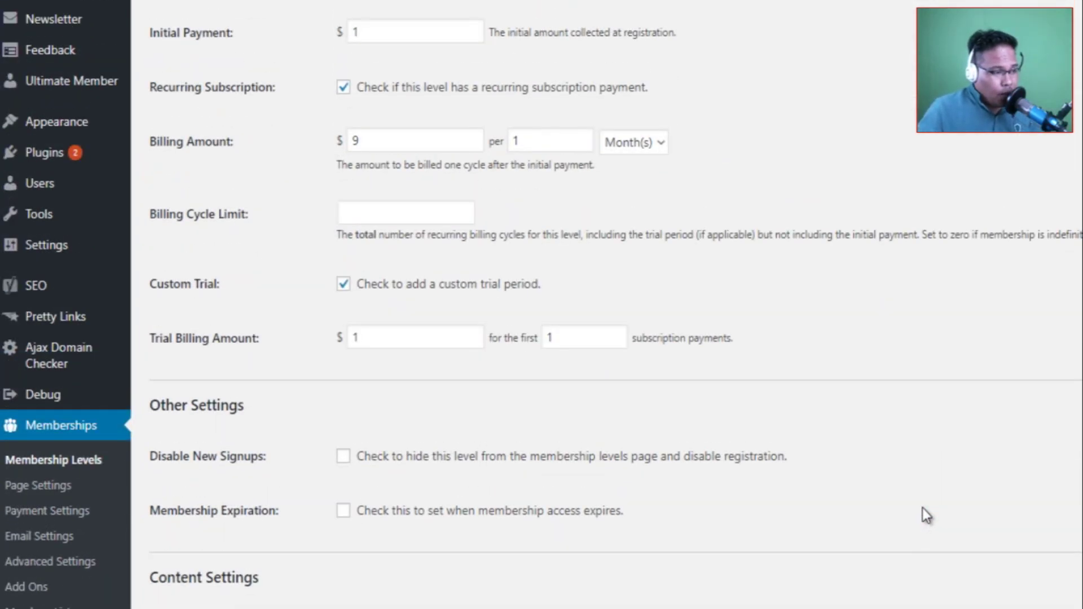
scroll(921, 507, up, 3)
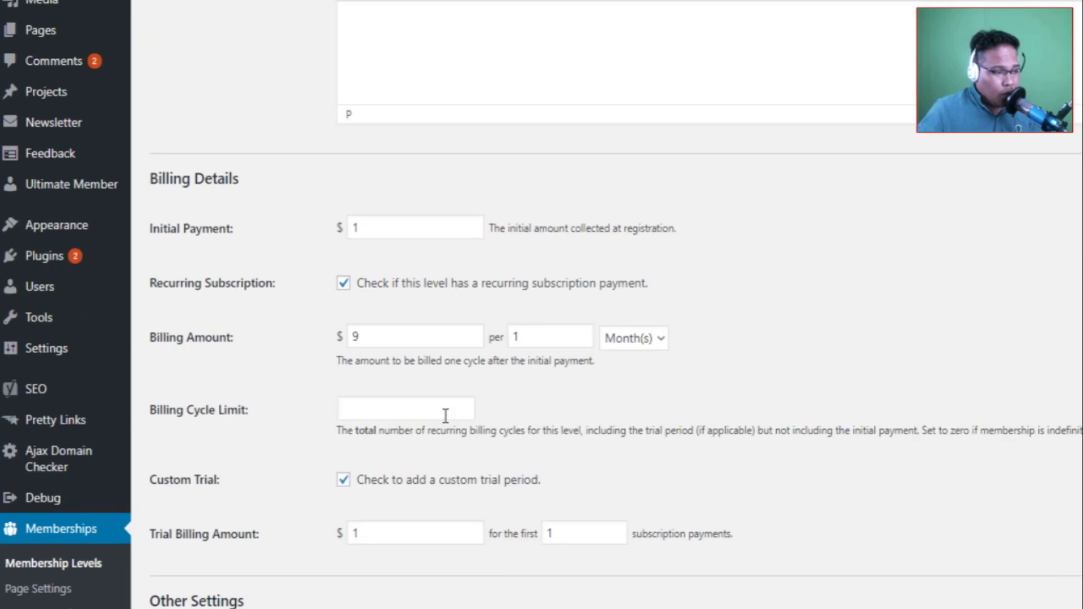
Set the Billing Cycle Limit to 0, then review the initial payment and trial amount fields.
click(446, 415)
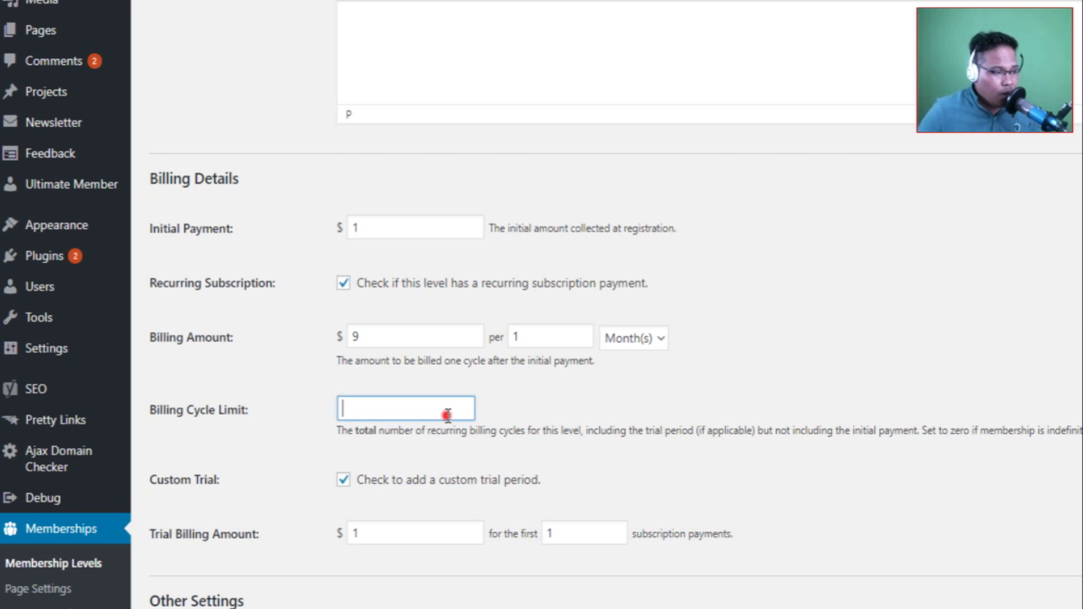
text(0)
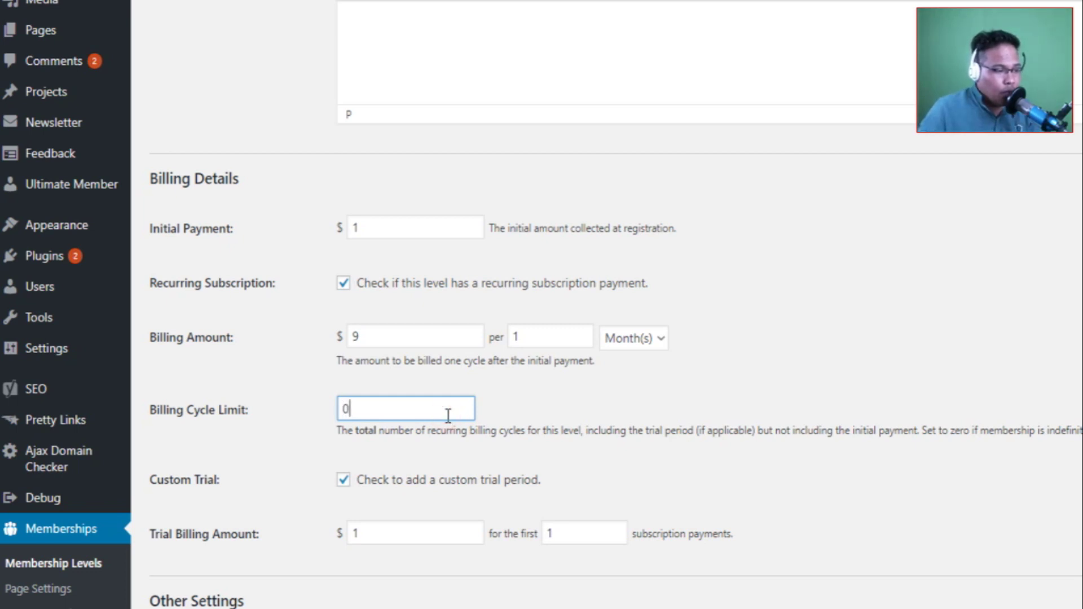
click(852, 364)
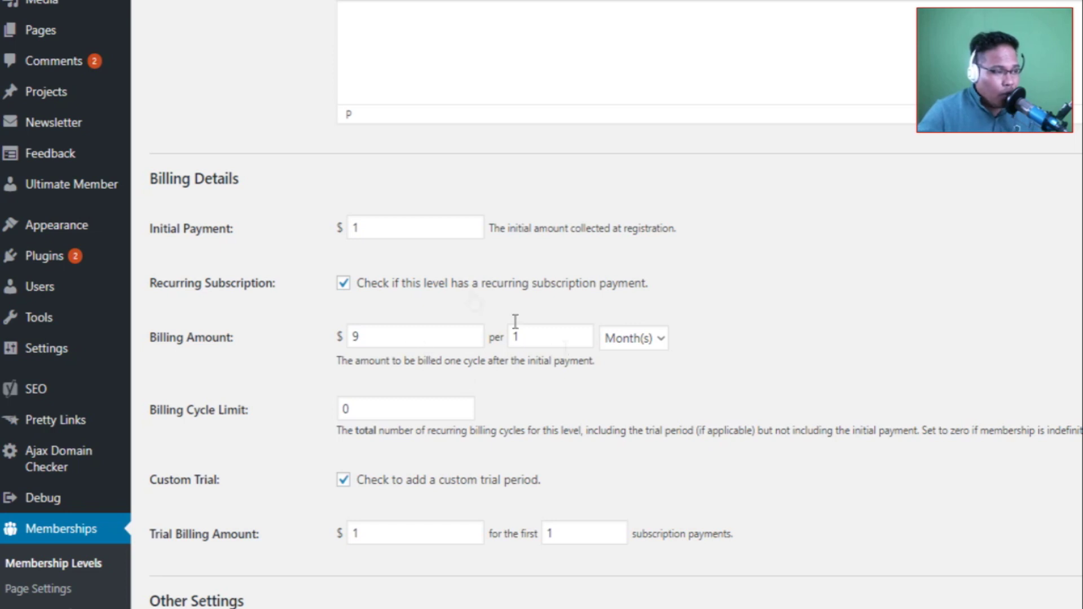
click(382, 228)
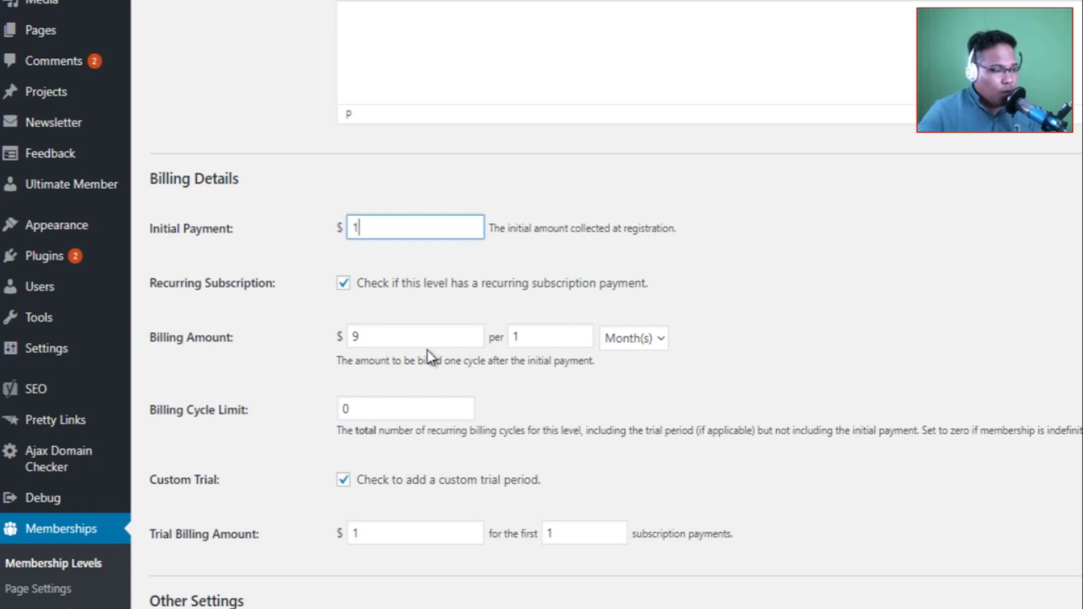
scroll(428, 349, down, 3)
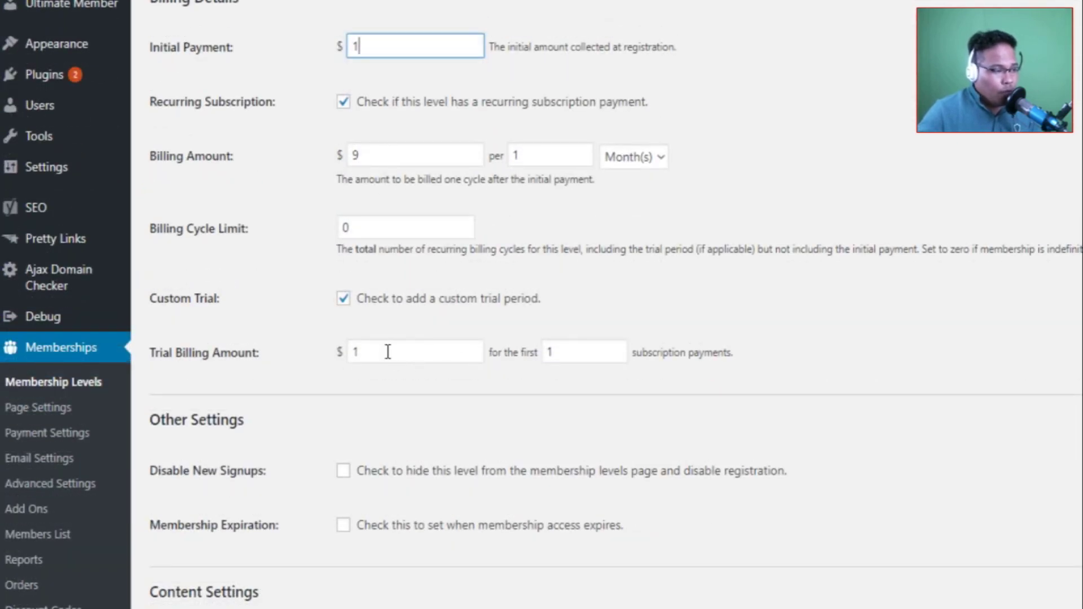
drag(377, 351, 335, 351)
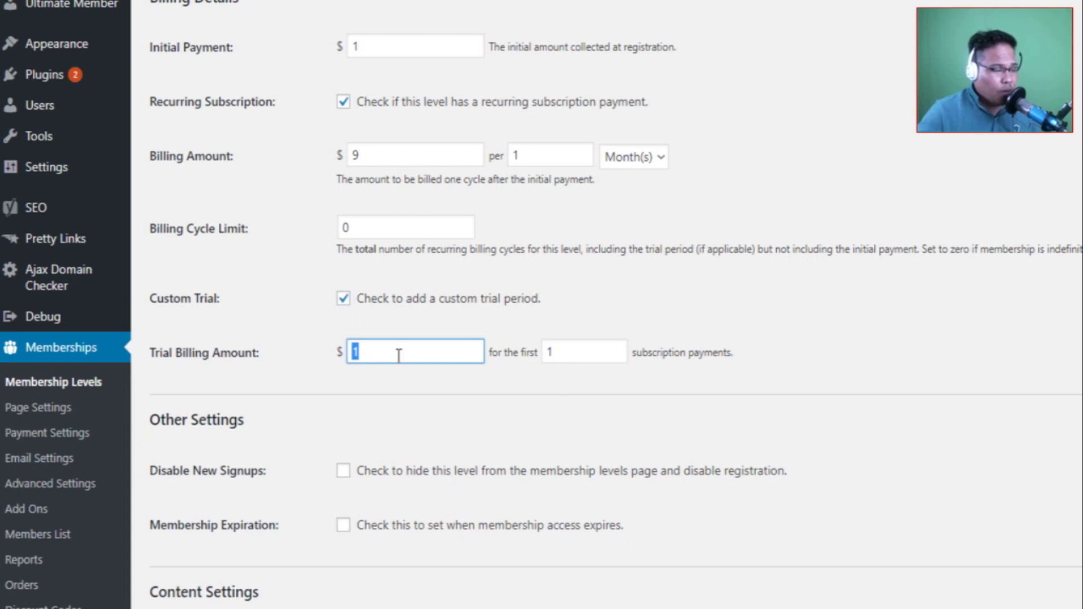
Turn on Membership Expiration and set the Expires In unit to Year(s).
click(431, 505)
scroll(431, 505, down, 5)
click(392, 316)
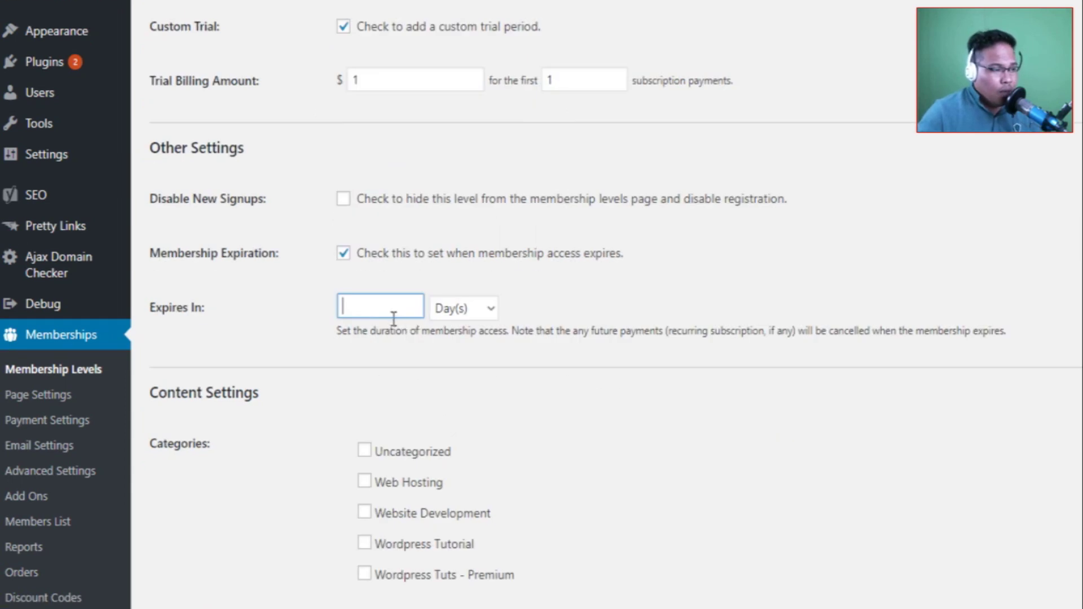
click(489, 311)
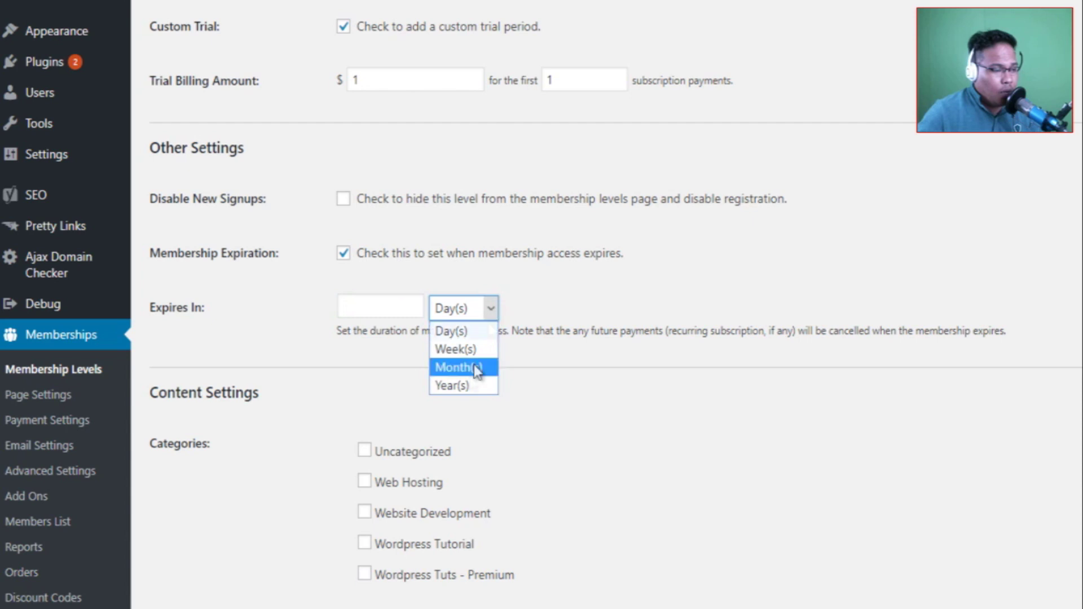
click(792, 272)
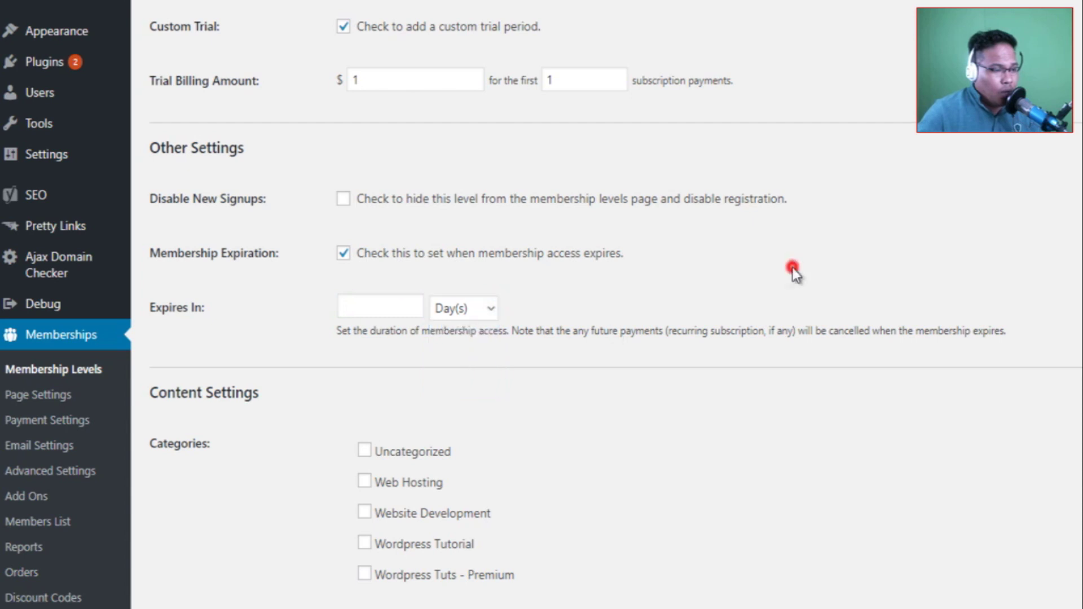
click(472, 308)
click(466, 385)
click(387, 306)
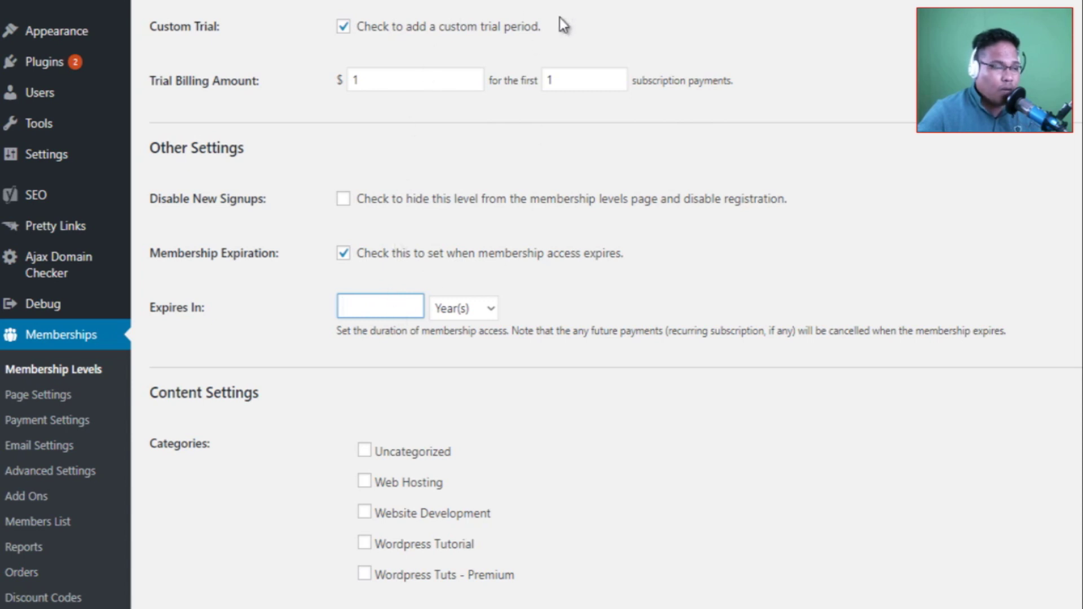
click(457, 310)
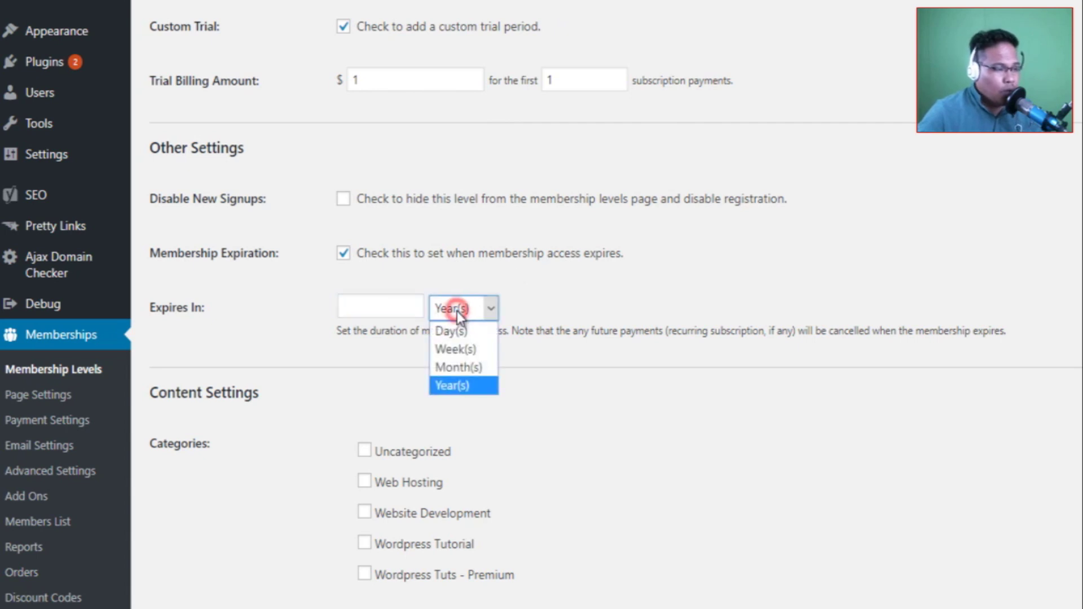
click(310, 315)
Enter 0 as the expiration duration and save the Premium Member level.
click(405, 307)
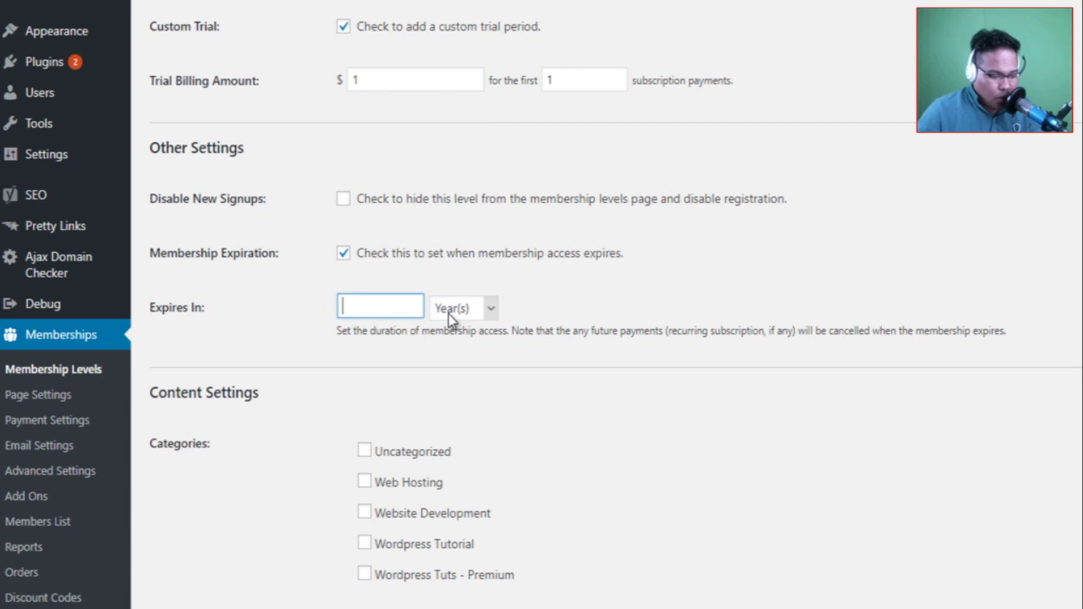
click(432, 368)
click(474, 308)
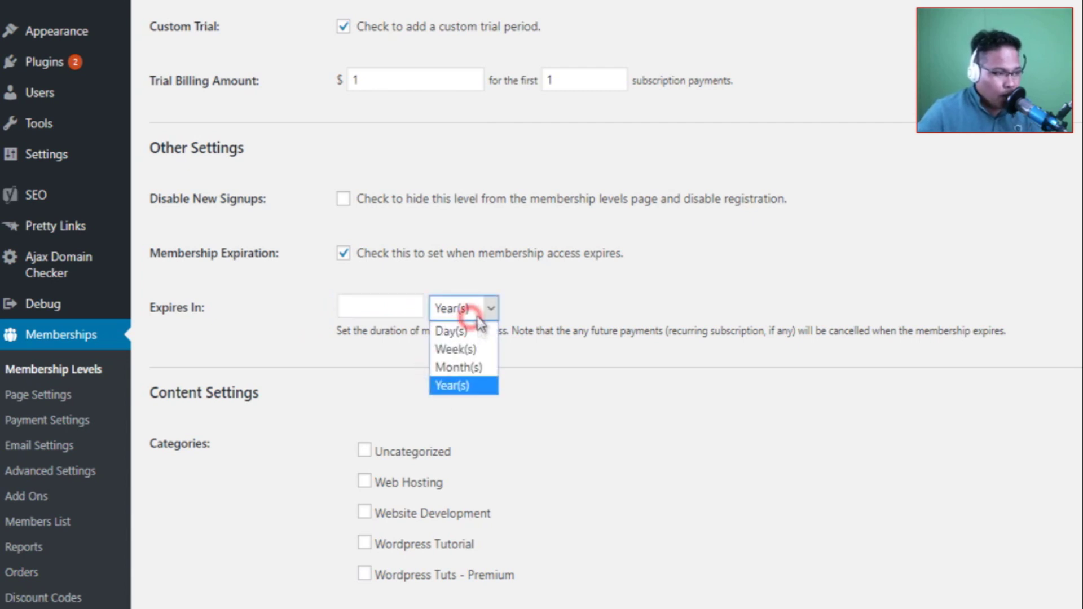
click(378, 304)
text(0)
click(554, 415)
scroll(501, 431, up, 4)
scroll(501, 431, down, 5)
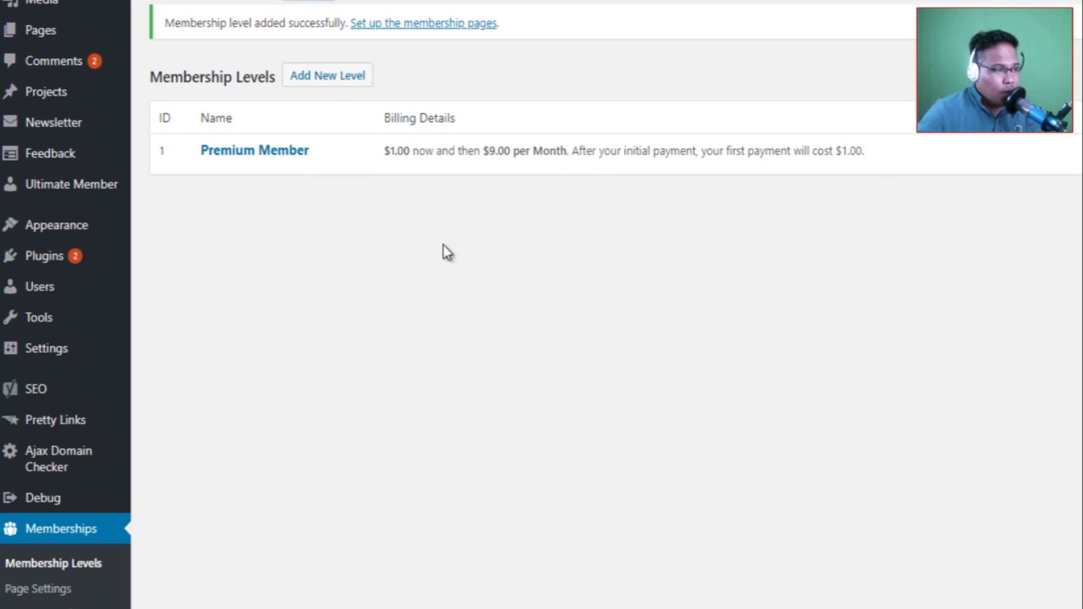
Copy the [pmpro_billing] shortcode from the Pages settings and start a new page.
scroll(444, 249, up, 3)
click(311, 138)
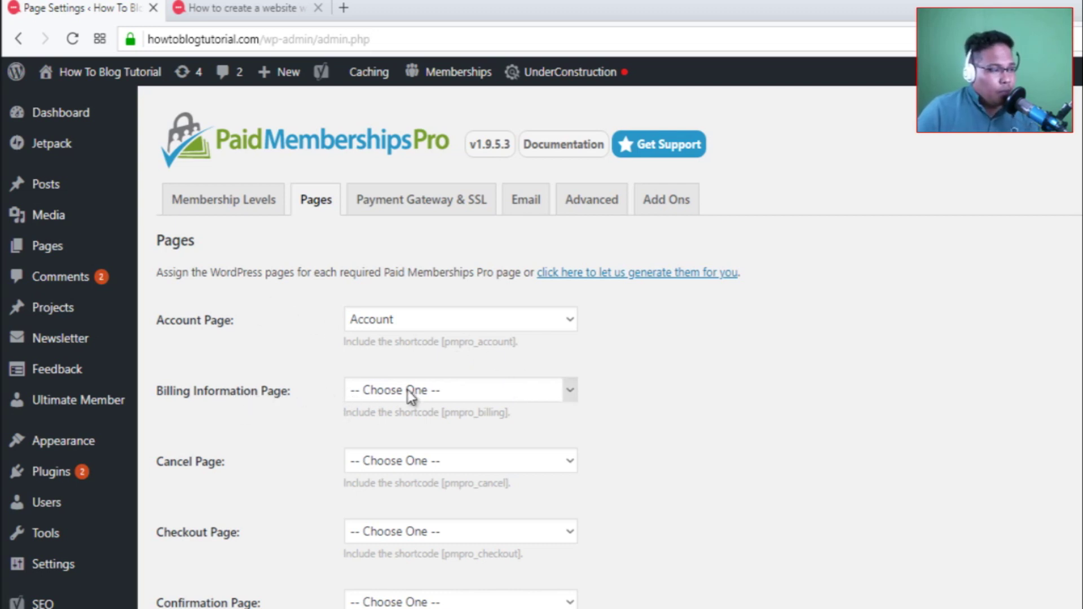
drag(443, 415, 518, 420)
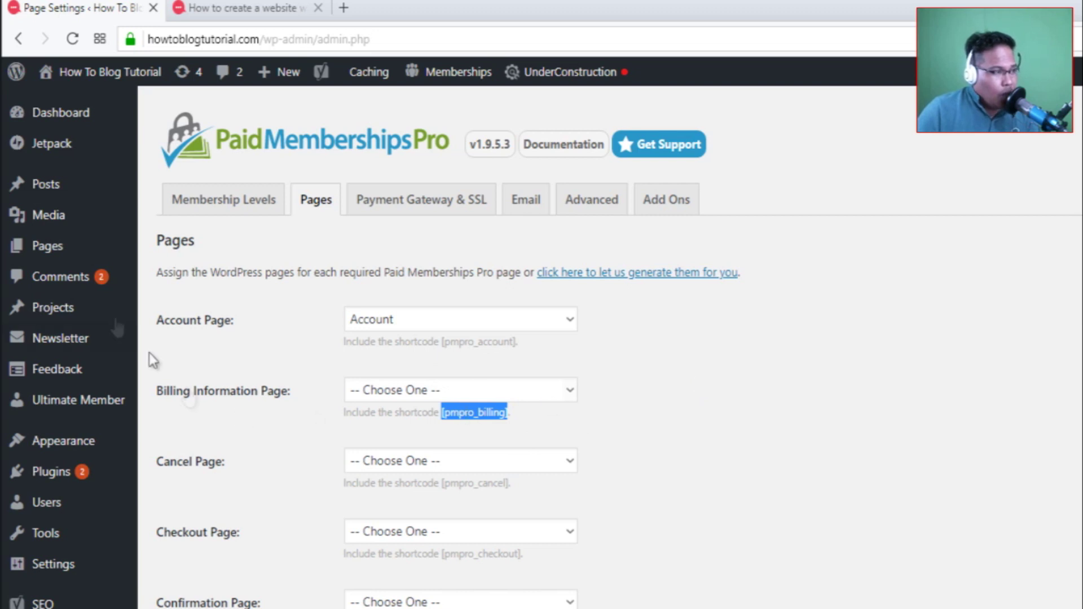
mouse_move(72, 244)
click(178, 275)
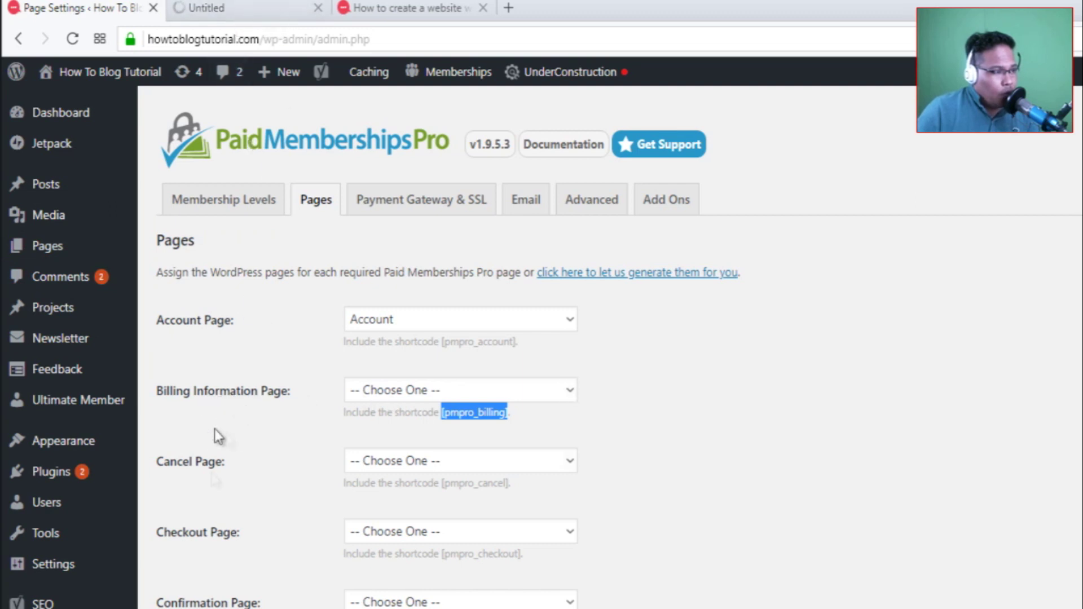
Glance at the new page tab, then return to Page Settings and check the Cancel Page list.
click(214, 9)
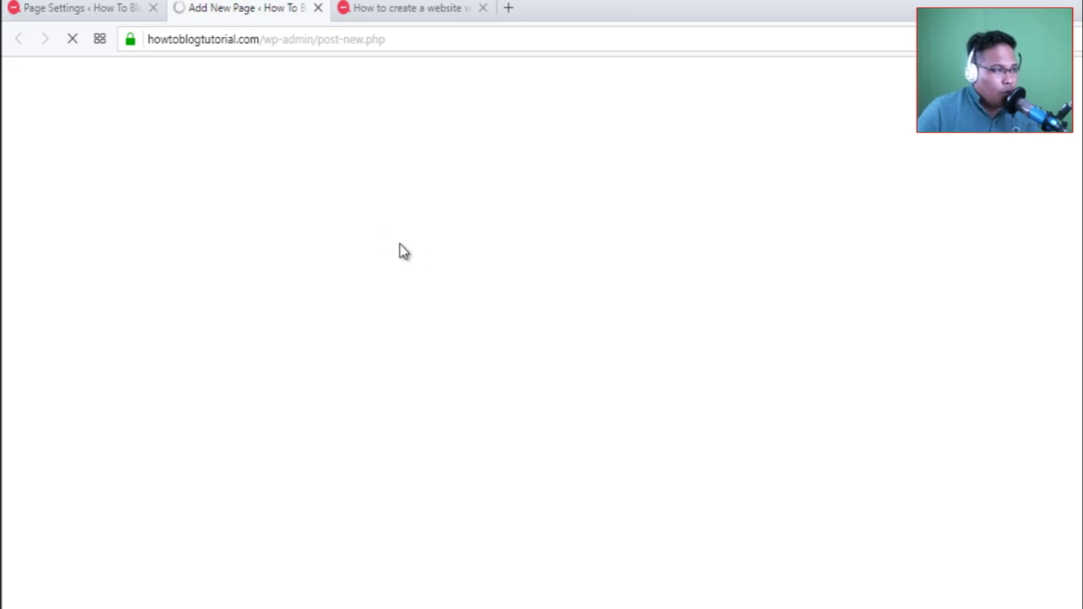
click(102, 8)
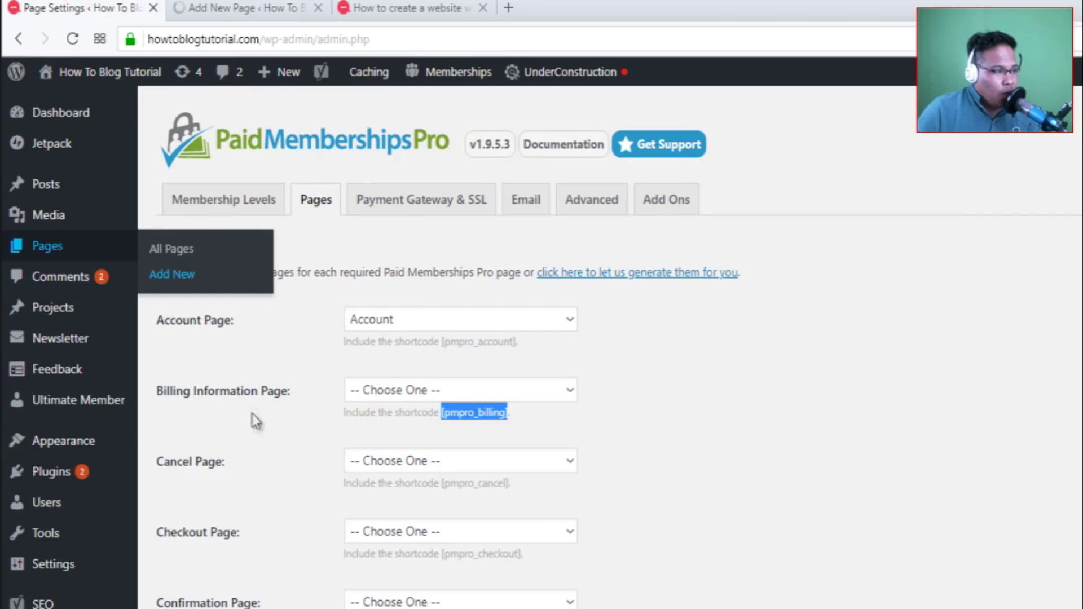
click(827, 527)
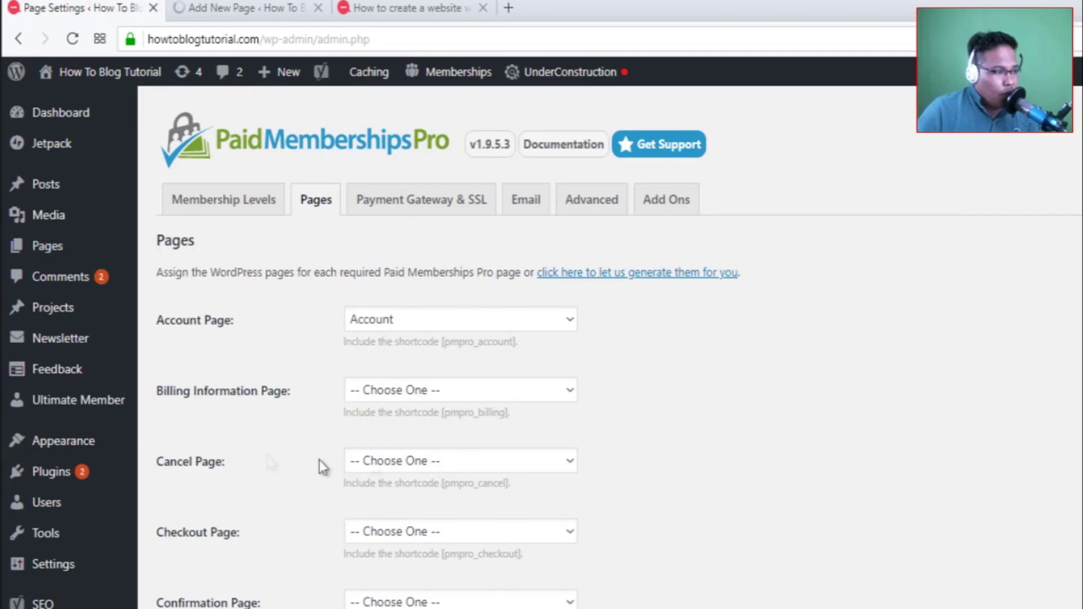
click(399, 461)
click(398, 461)
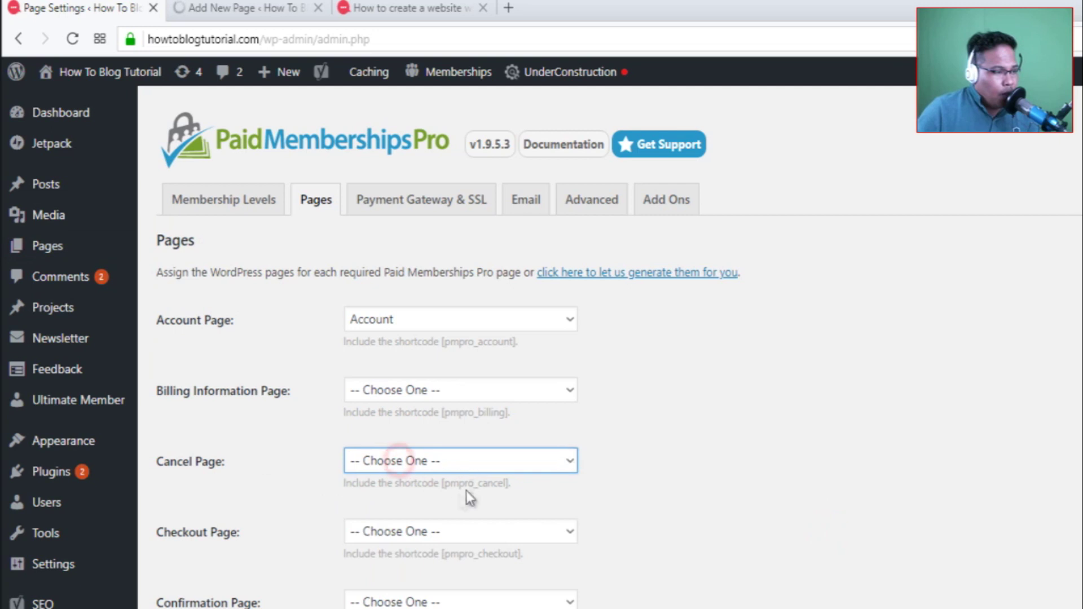
Open several more blank new-page editors in separate tabs.
mouse_move(79, 253)
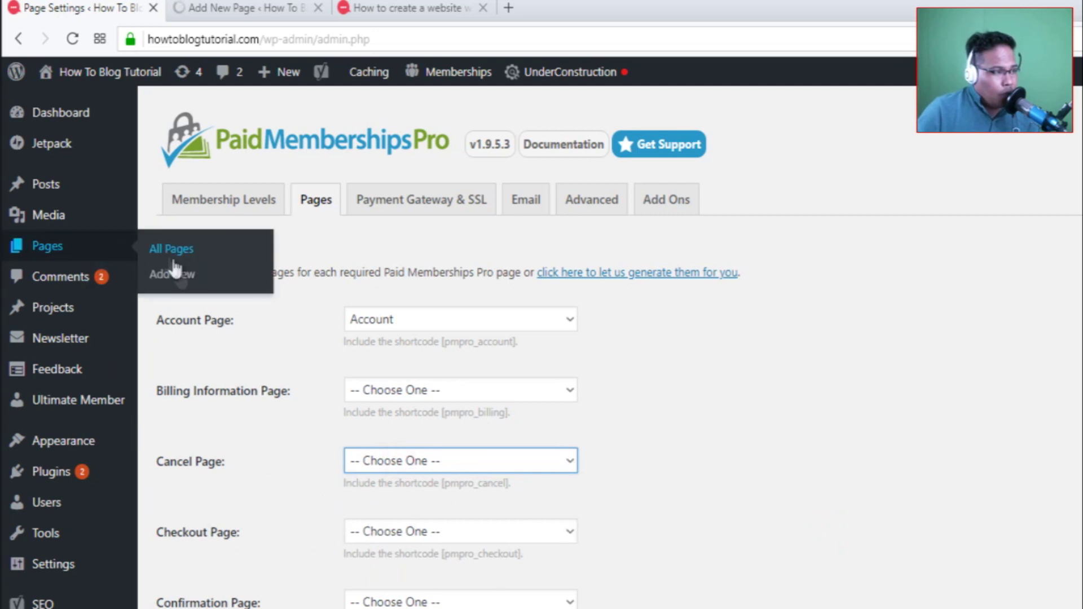
middle_click(181, 285)
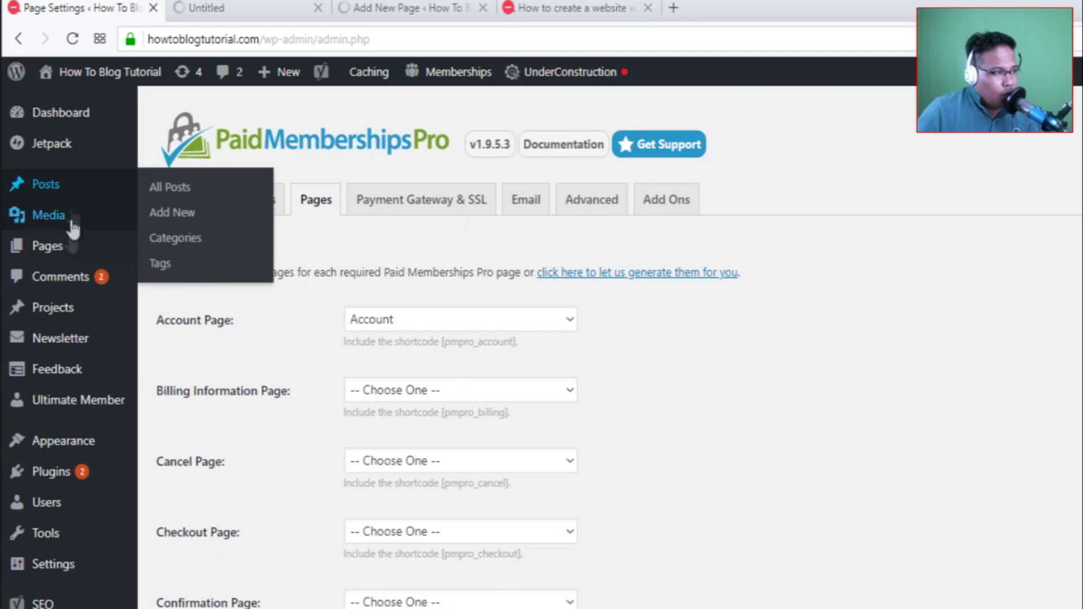
mouse_move(91, 249)
click(166, 277)
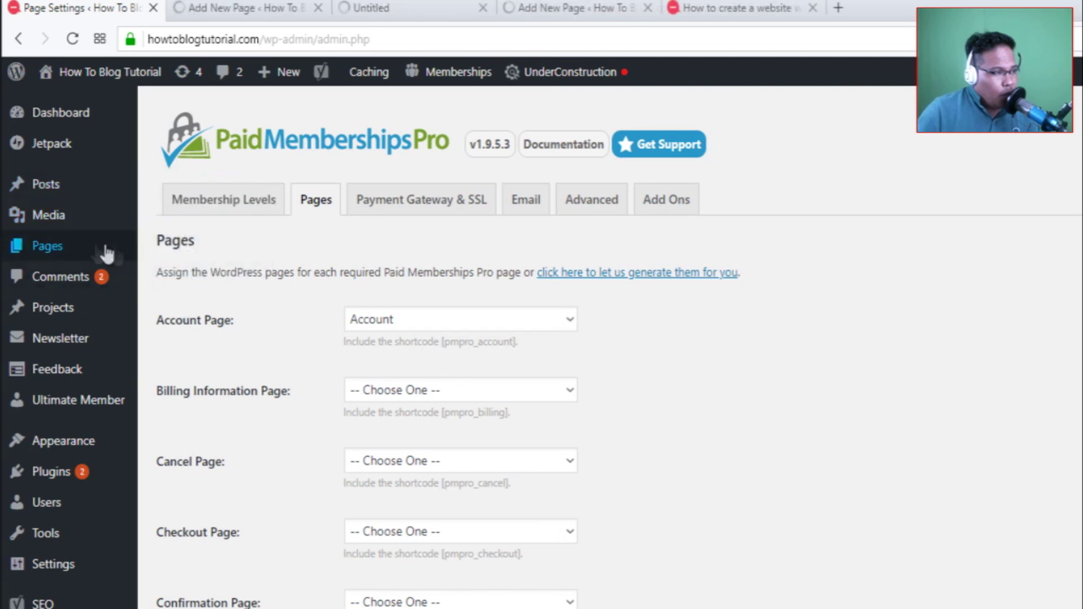
click(187, 276)
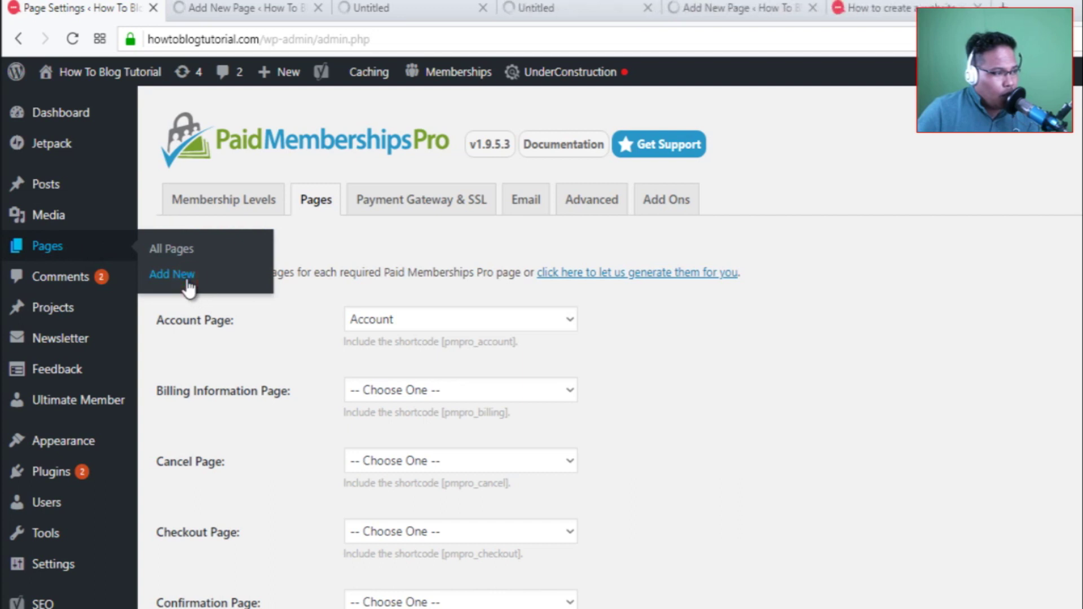
click(186, 280)
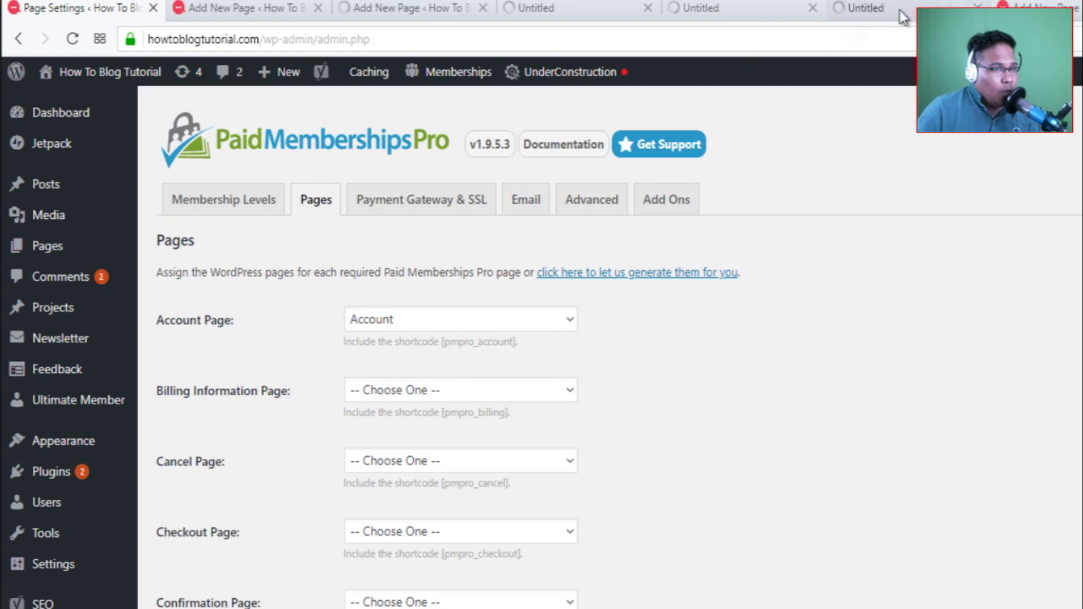
click(1066, 6)
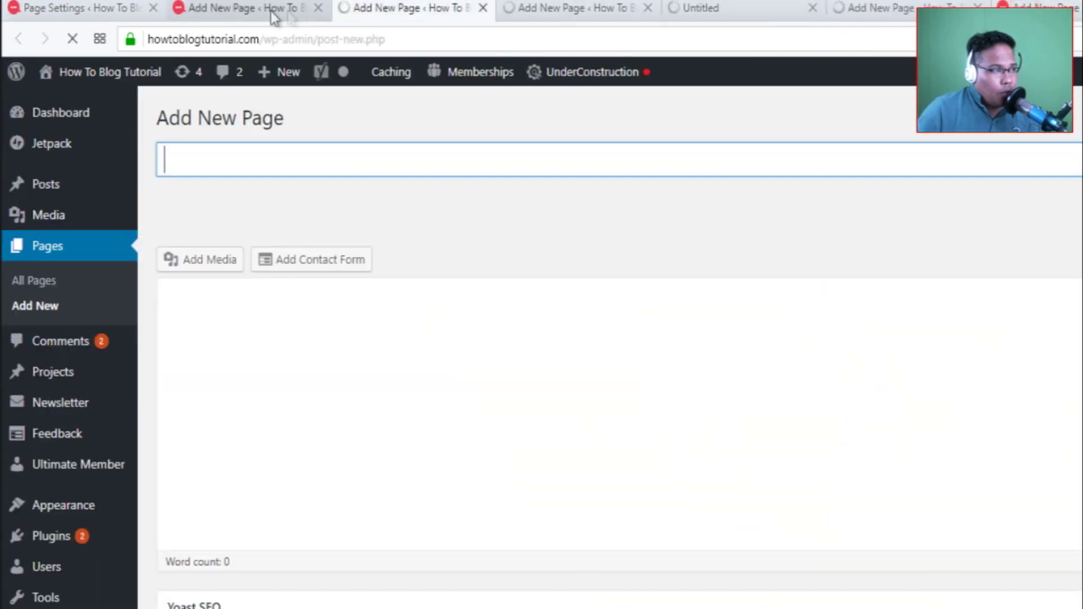
click(271, 12)
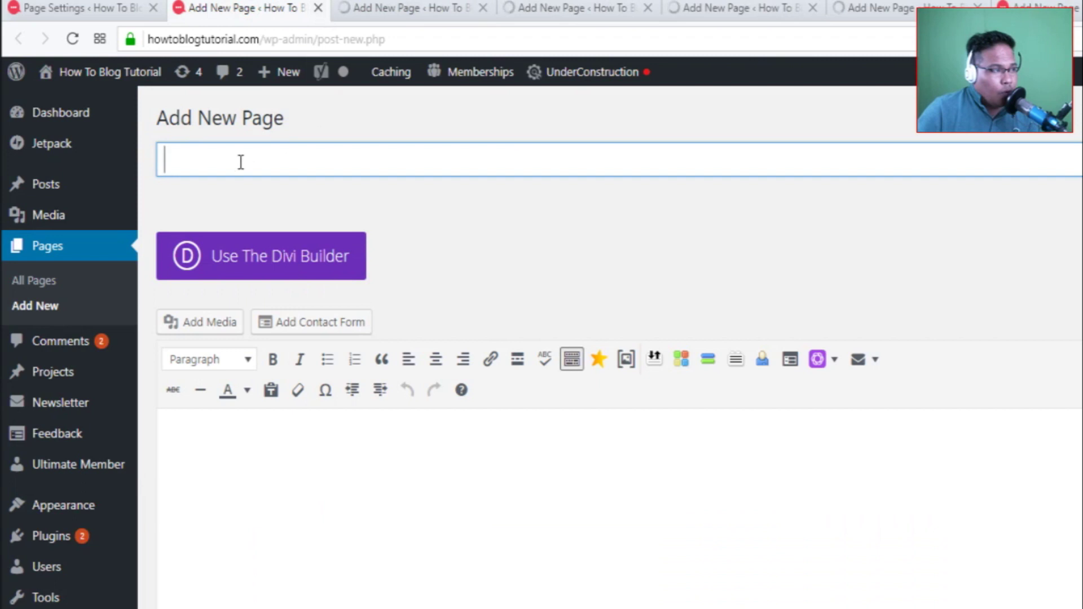
Back in Page Settings, keep Account as the Account Page and reselect [pmpro_billing].
click(100, 7)
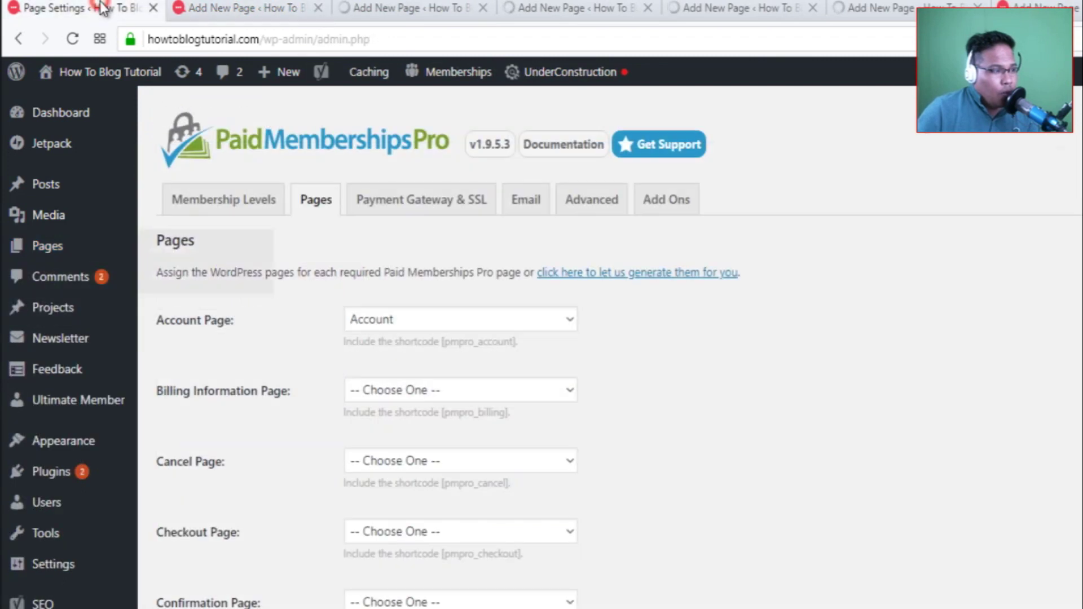
click(468, 319)
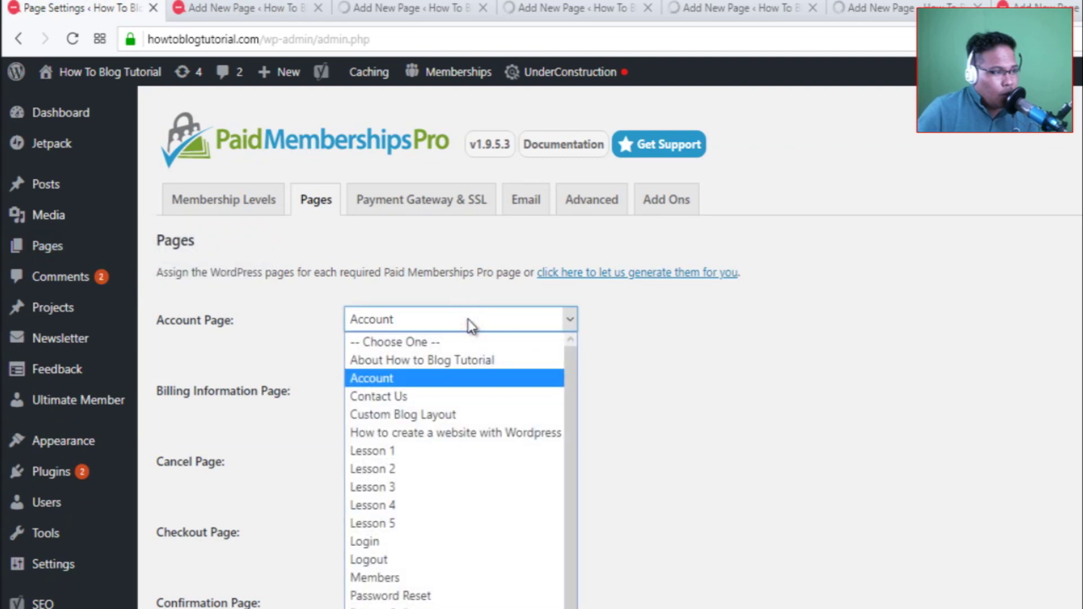
click(421, 378)
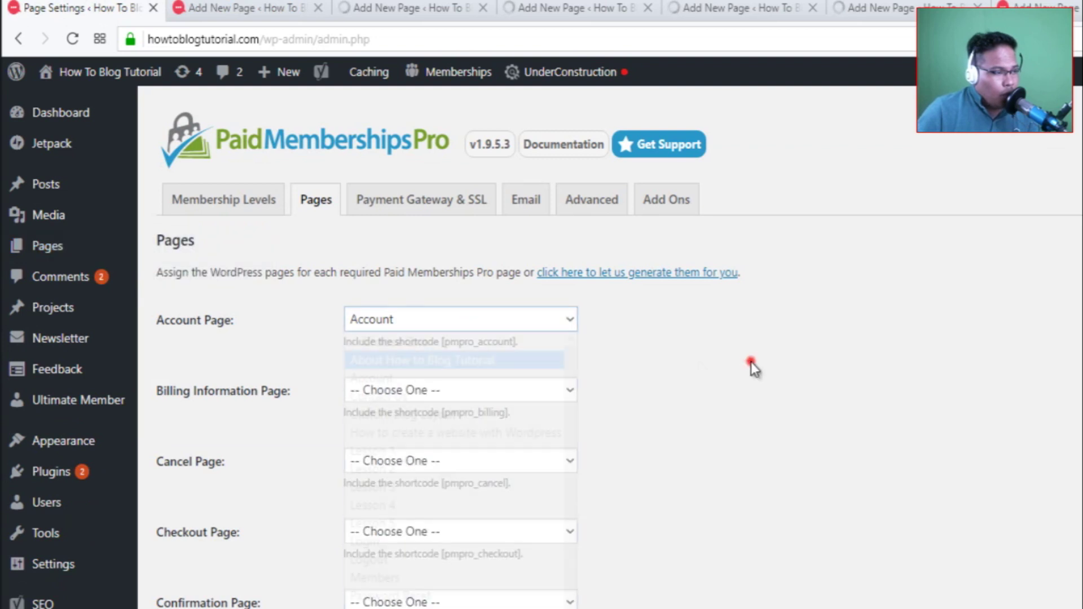
click(401, 317)
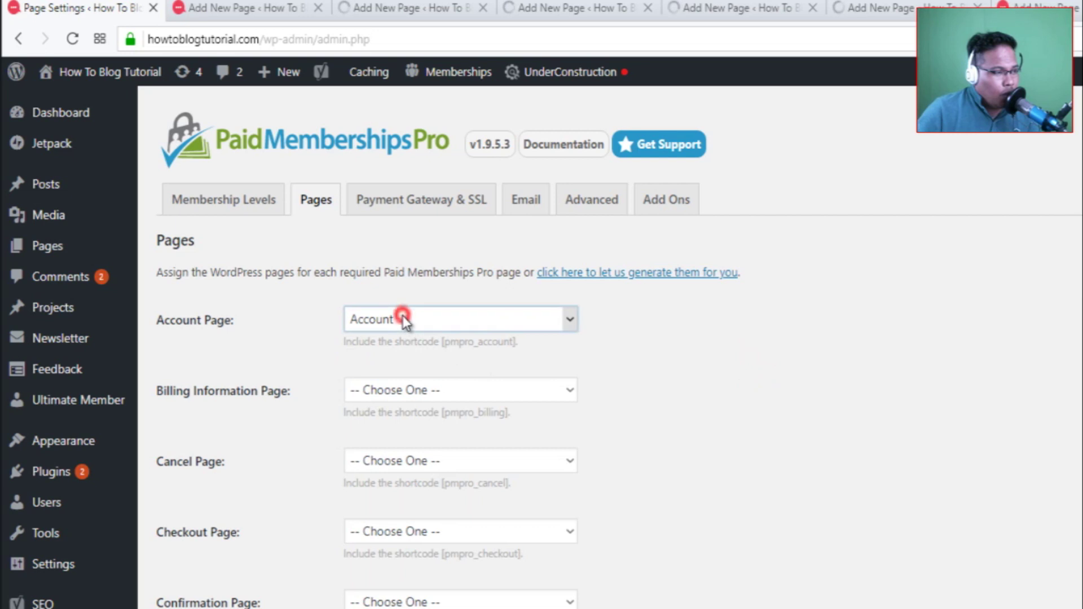
click(383, 383)
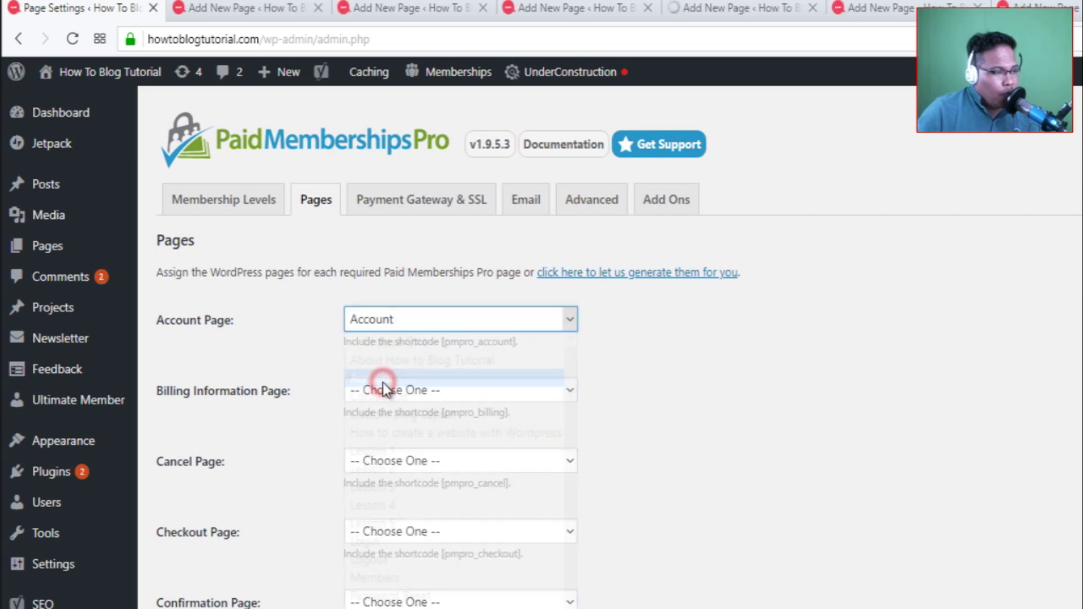
drag(439, 413, 520, 426)
key(ctrl+c)
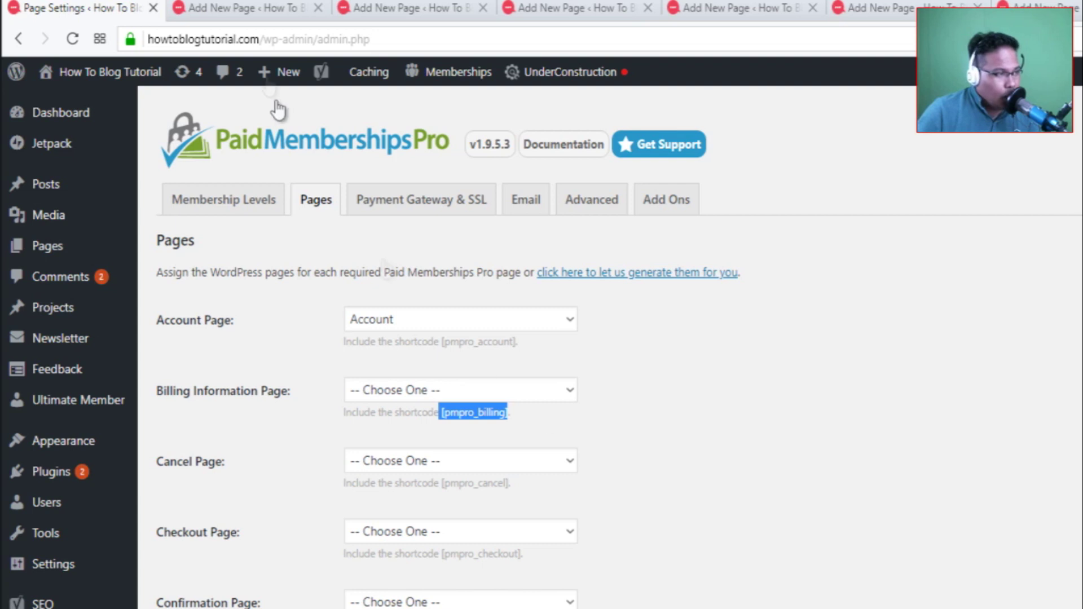
Paste [pmpro_billing] into a new page titled 'Billing Information' and publish it.
click(232, 11)
click(251, 447)
key(ctrl+v)
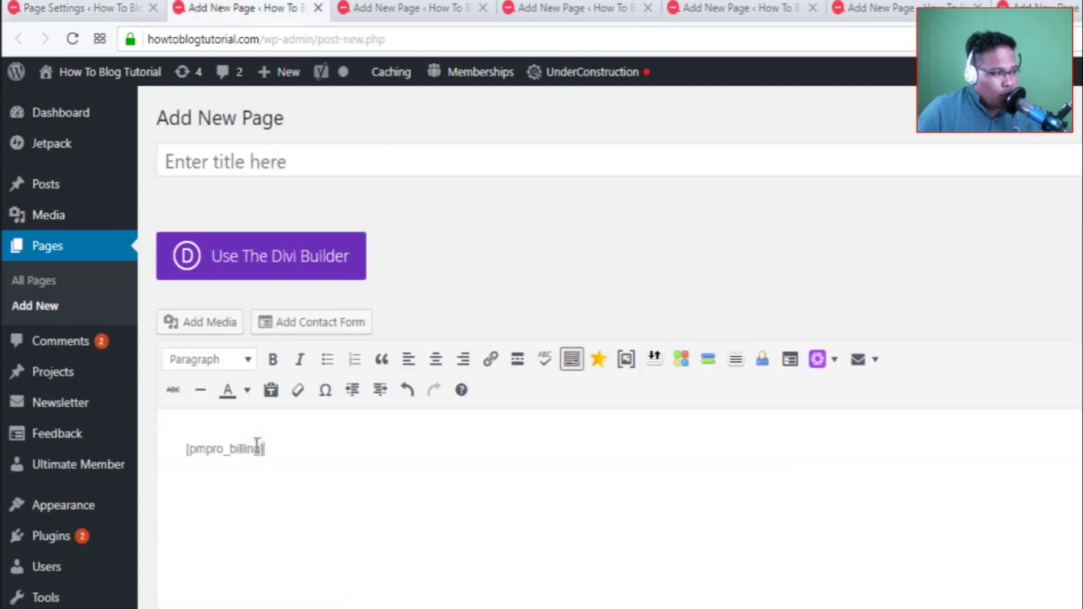
click(311, 163)
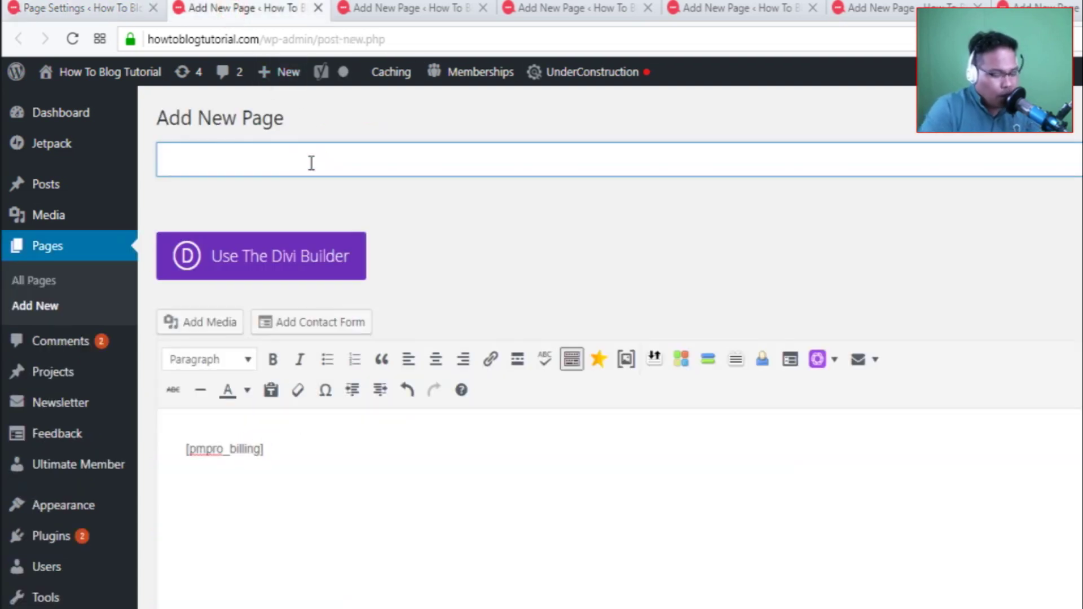
text(Billing)
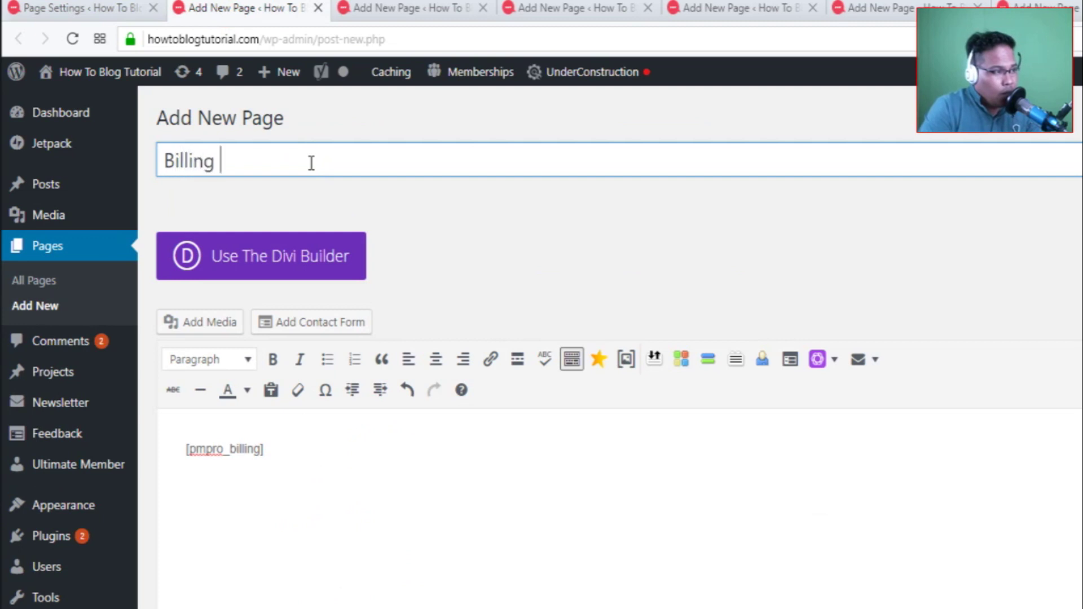
text( Information)
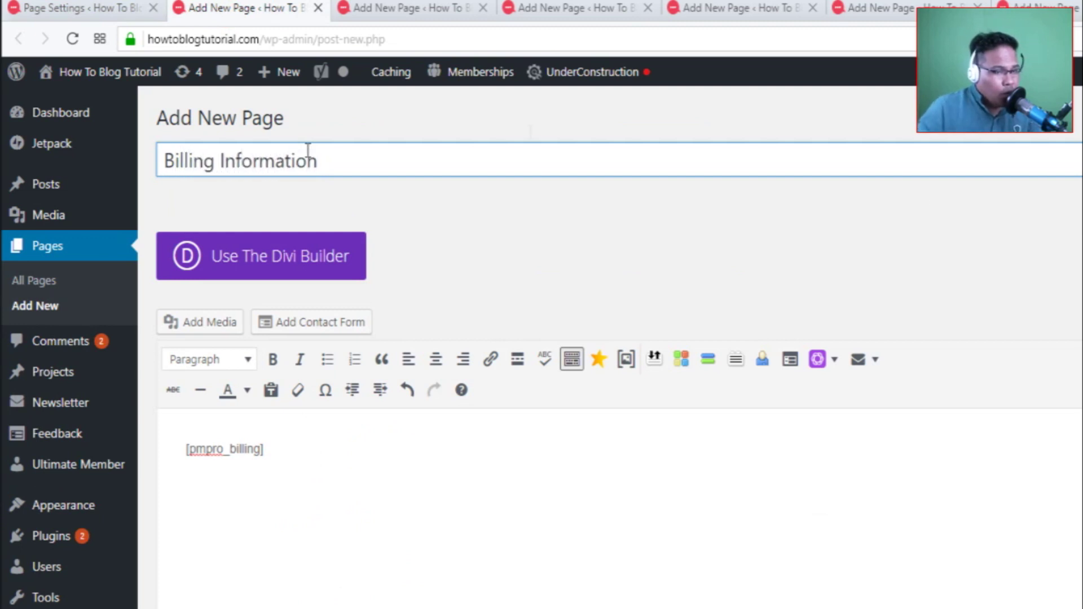
key(Return)
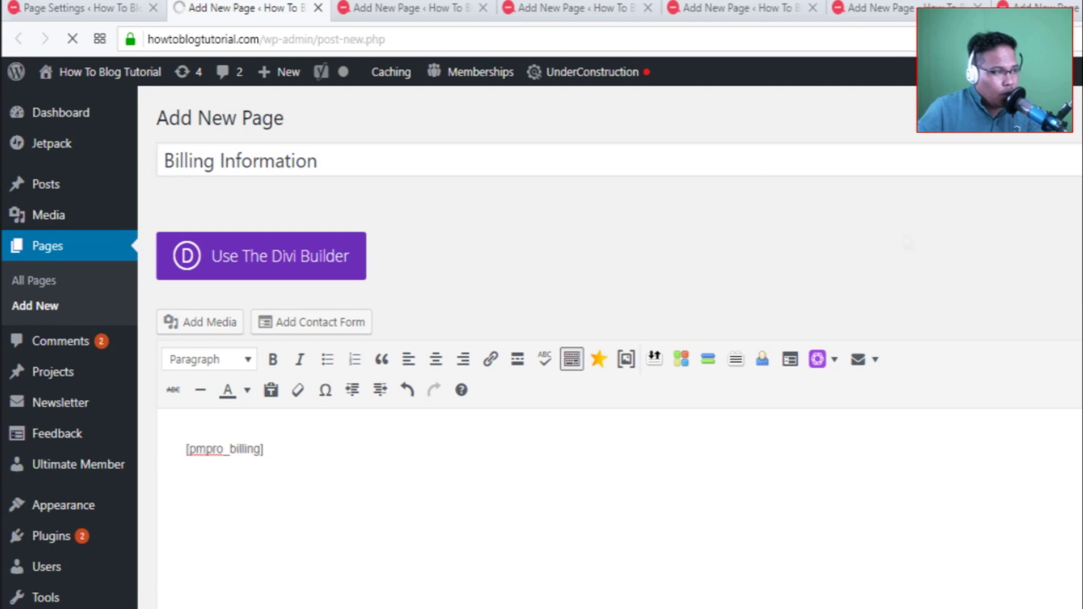
Copy [pmpro_cancel] into another new page and publish it as Cancel Membership.
click(79, 8)
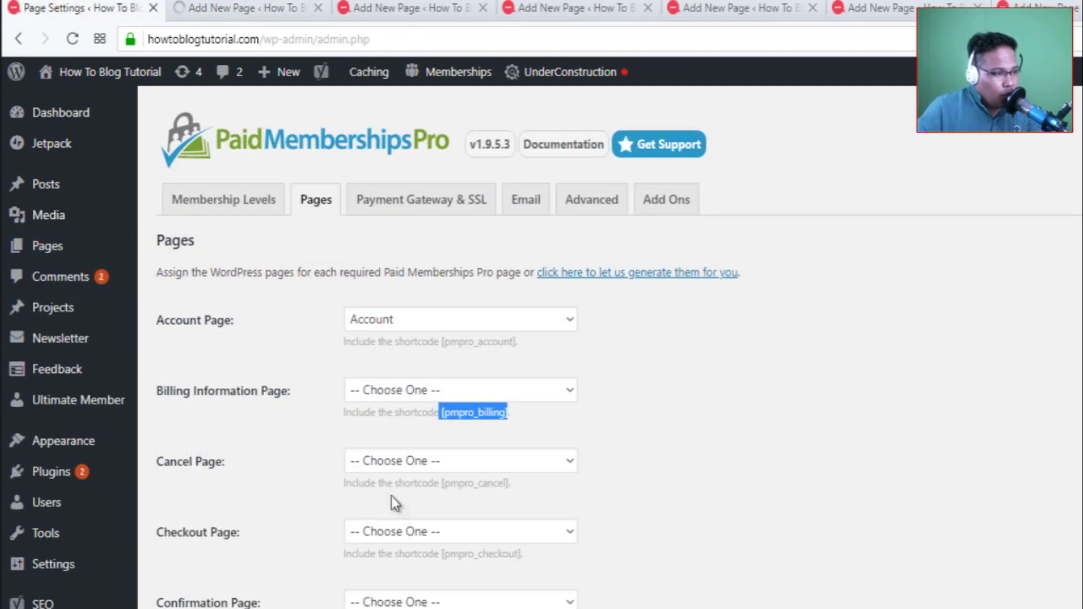
drag(440, 484, 511, 484)
key(ctrl+c)
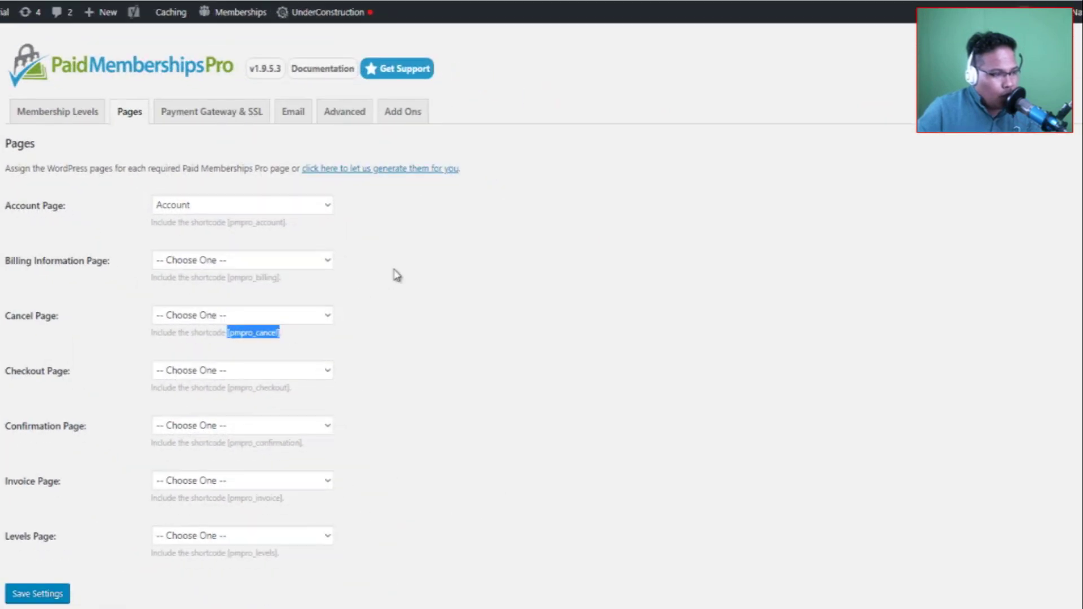
key(ctrl+Tab)
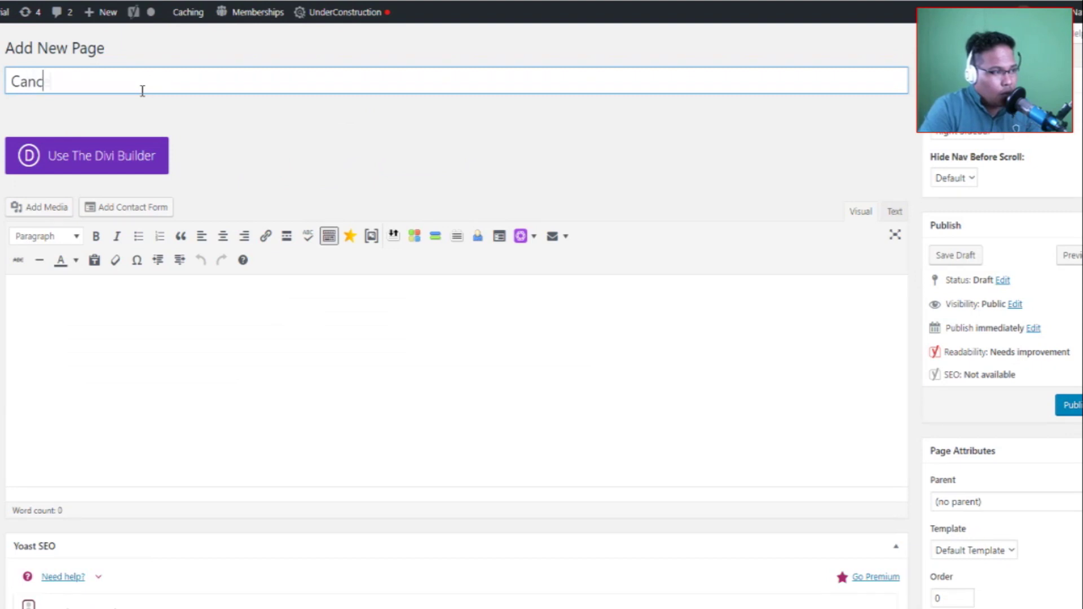
text(ip)
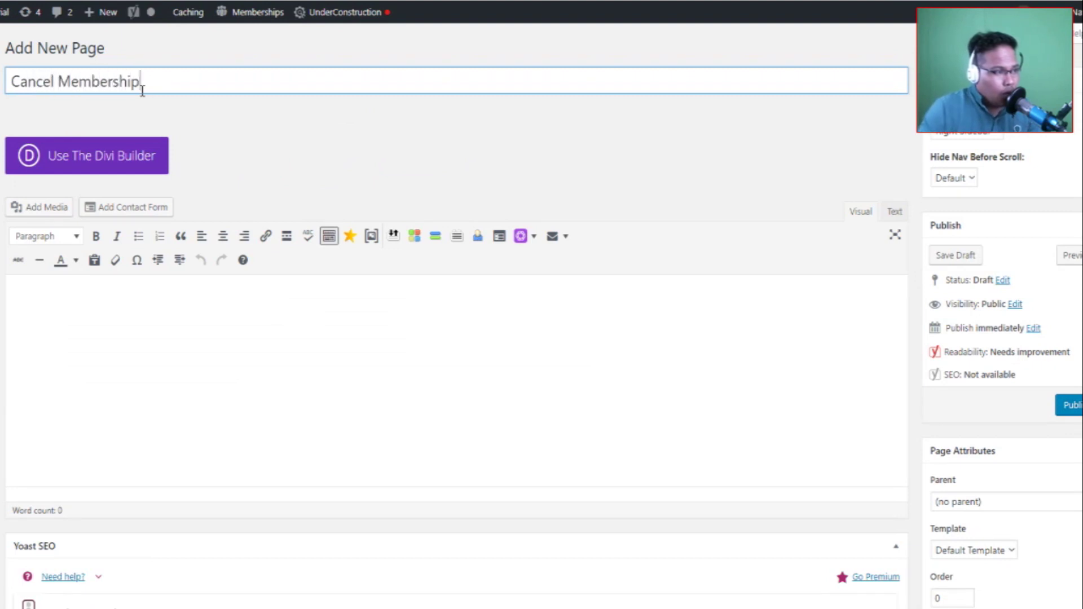
click(50, 298)
key(ctrl+v)
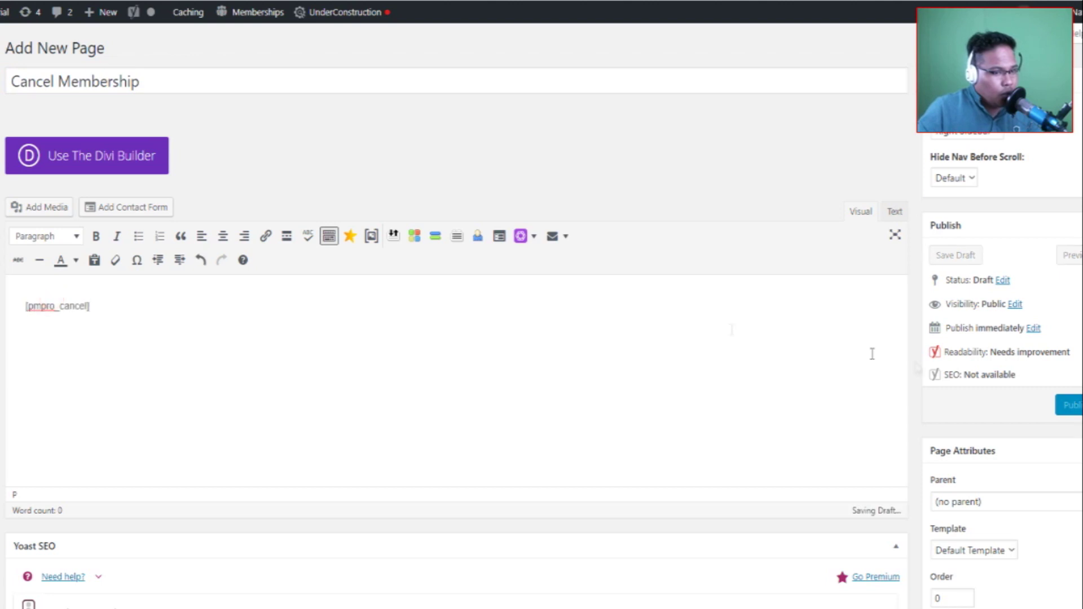
click(1066, 409)
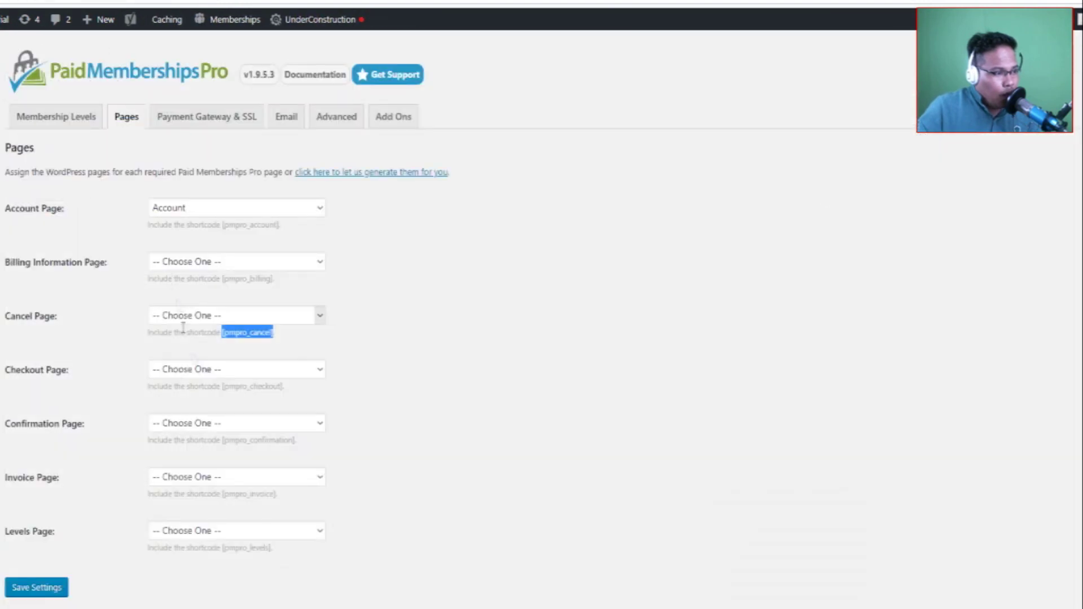
Paste [pmpro_checkout] into a new page titled 'Checkout' and publish it.
drag(221, 386, 291, 390)
key(ctrl+c)
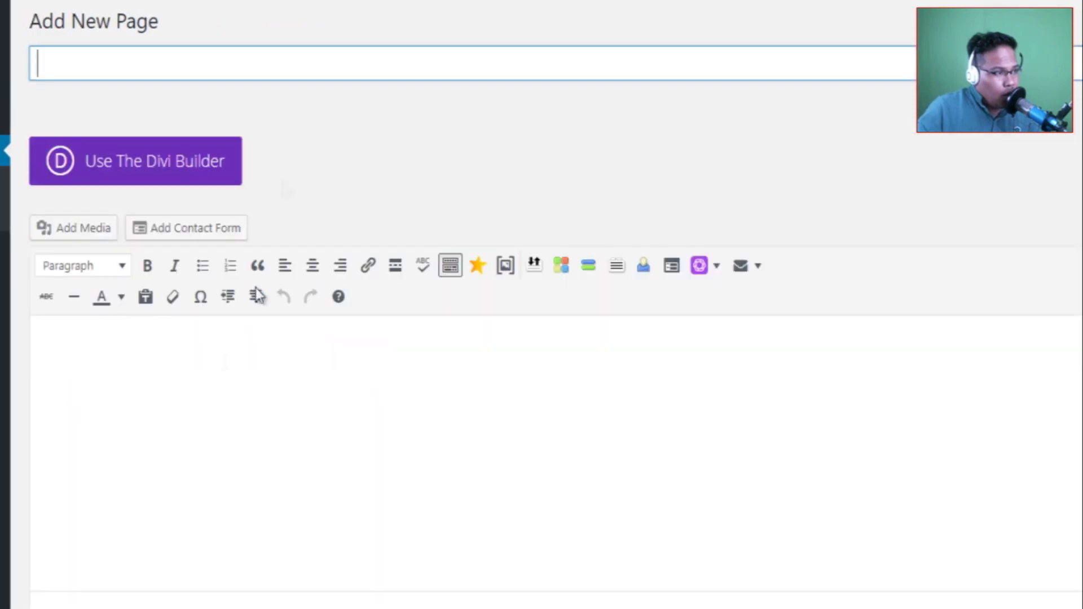
click(182, 381)
key(ctrl+v)
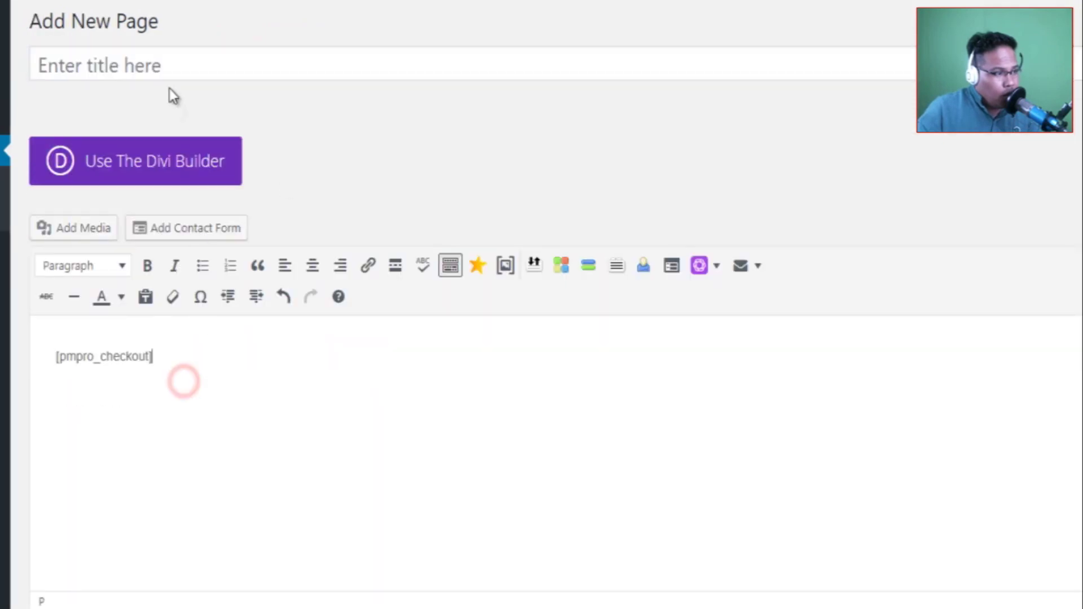
click(142, 63)
text(Checkout)
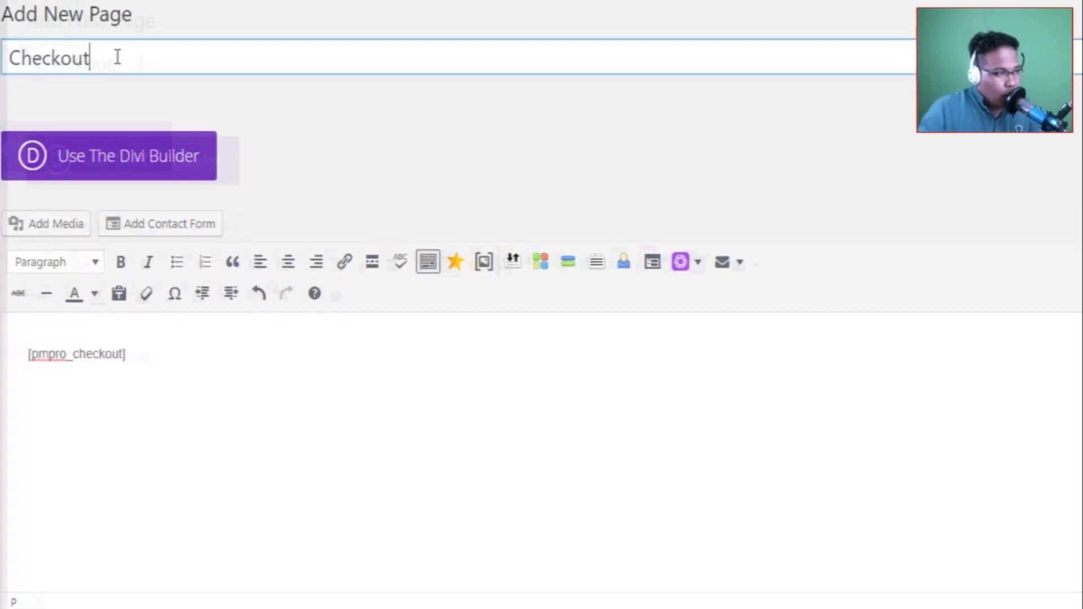
click(993, 451)
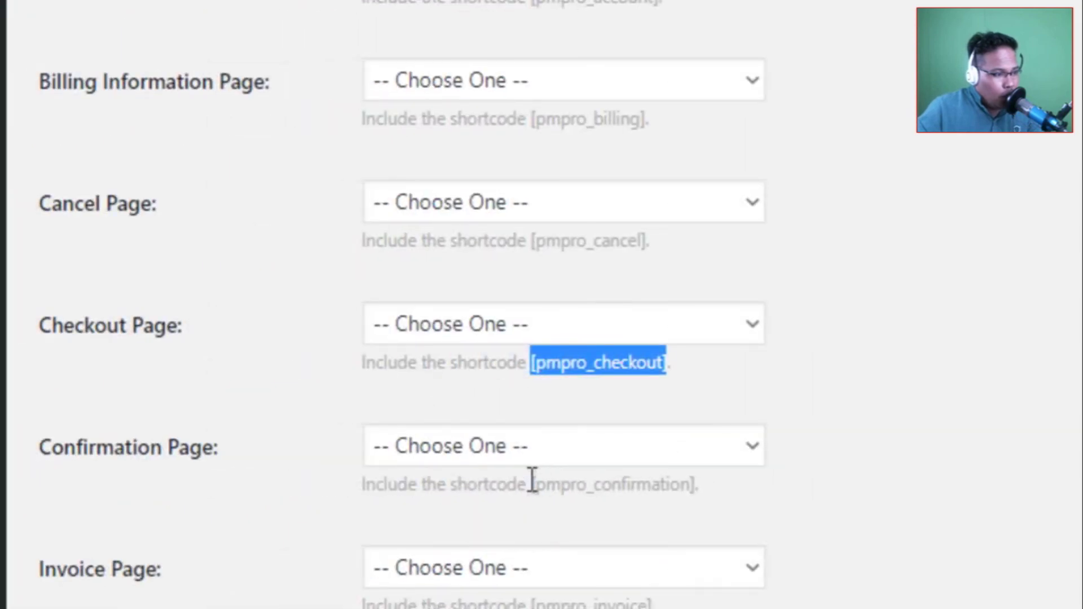
Copy [pmpro_confirmation] into a new page titled 'Confirmation' and publish it.
click(537, 485)
drag(529, 485, 721, 486)
key(ctrl+c)
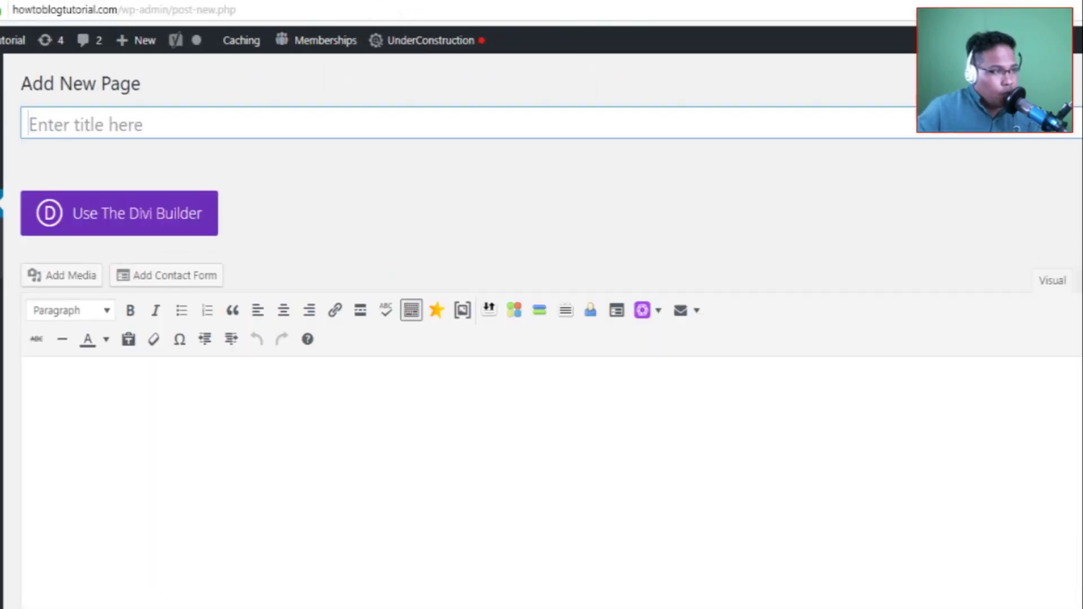
click(200, 128)
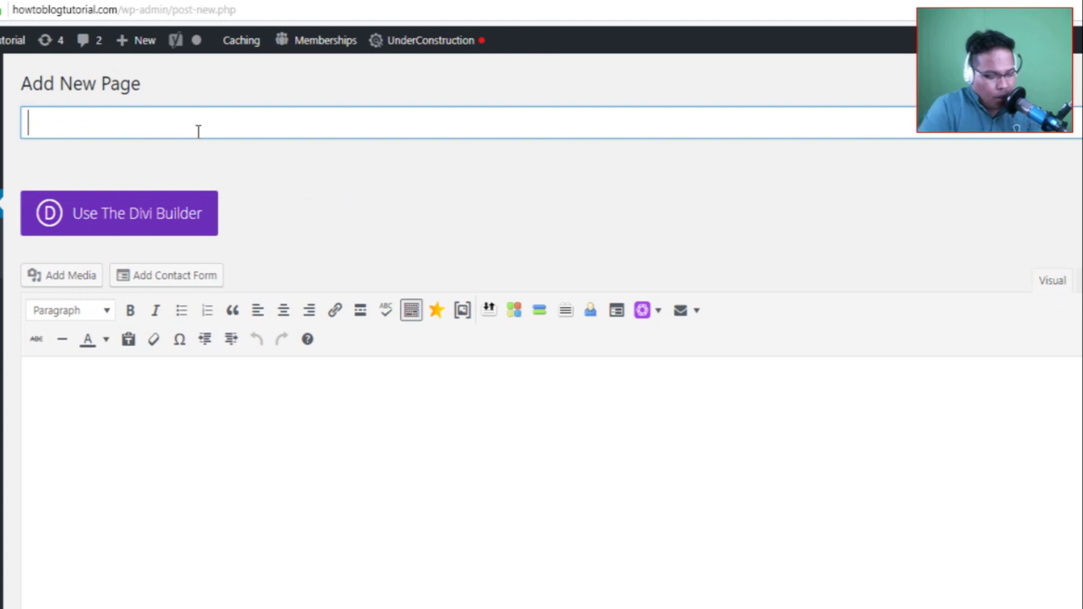
text(Confirmation)
click(47, 383)
key(ctrl+v)
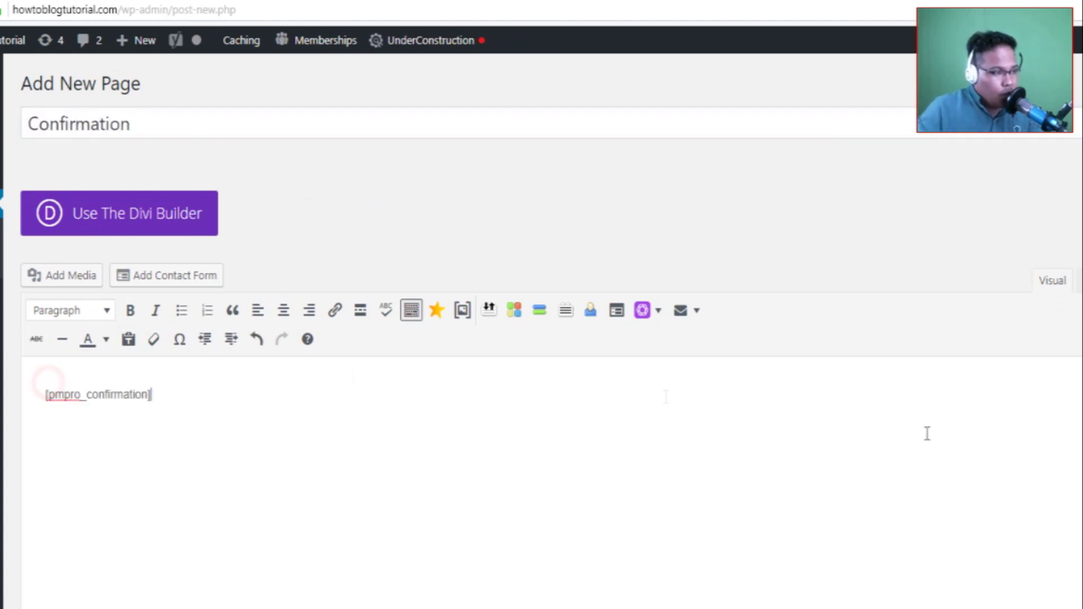
click(1041, 468)
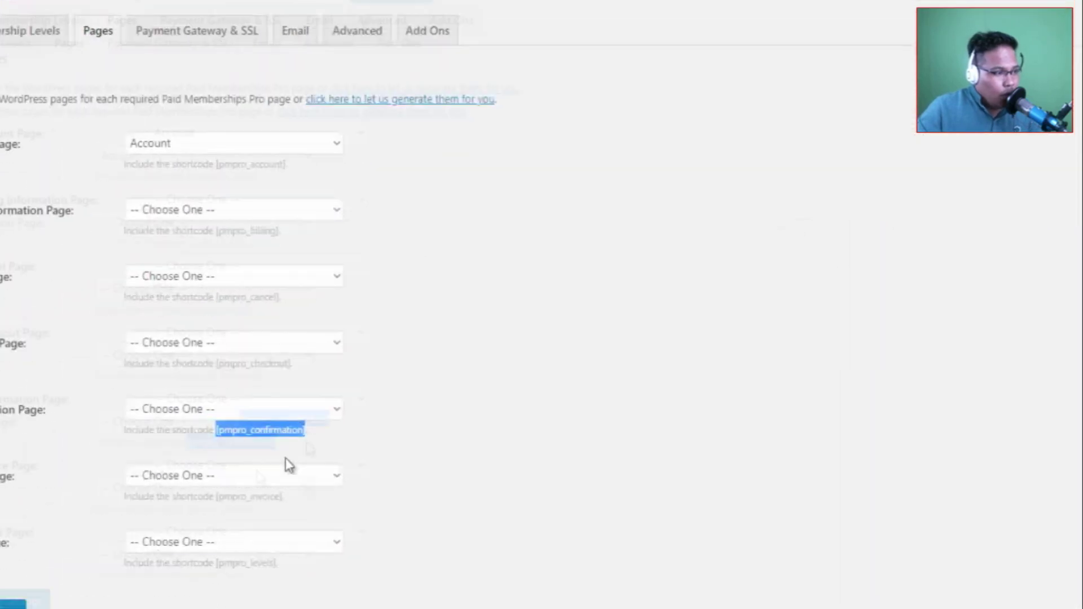
Copy [pmpro_invoice] into a new page titled 'Invoice' and publish it.
click(309, 451)
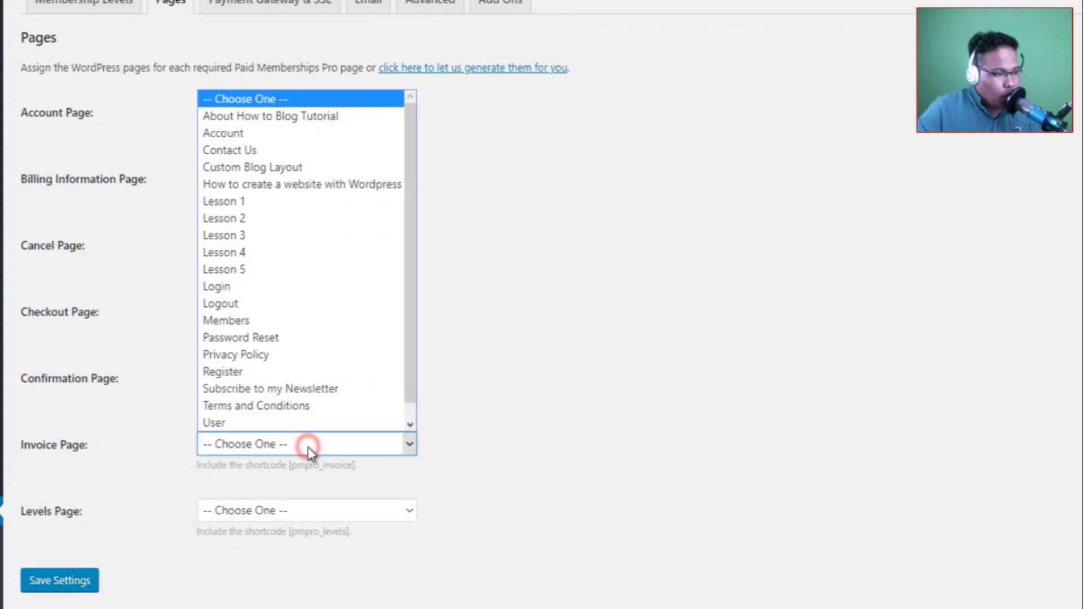
click(126, 449)
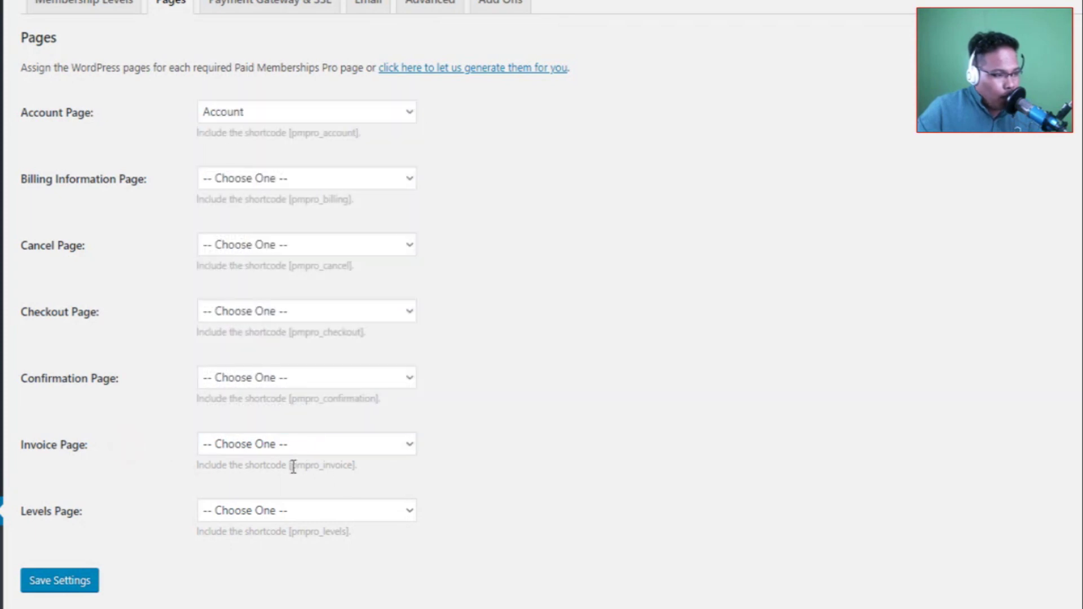
drag(303, 468, 356, 468)
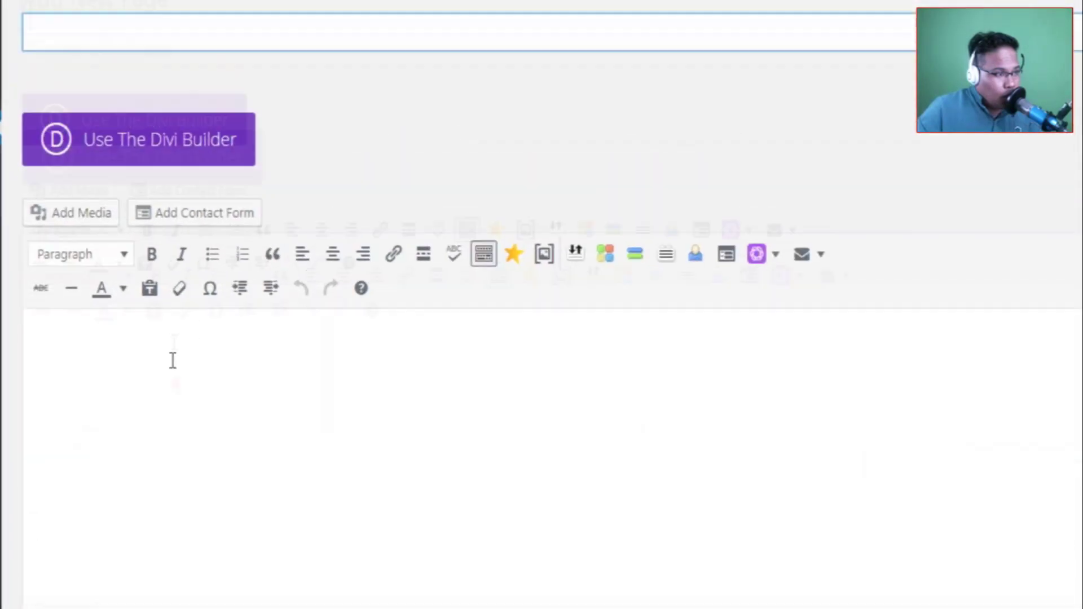
text([pmpro_invoice])
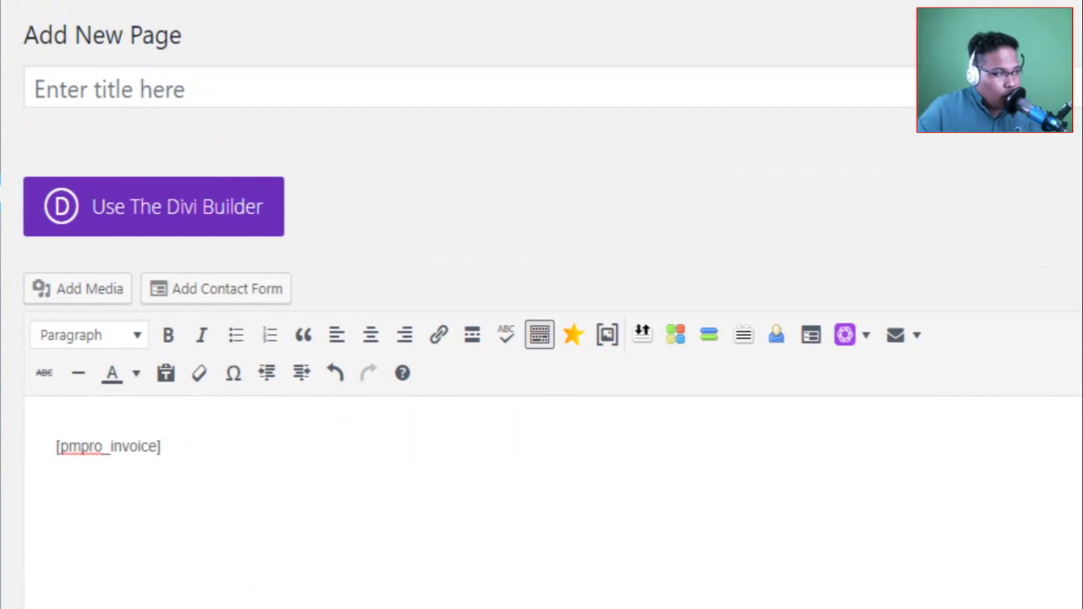
click(205, 98)
text(Invoice)
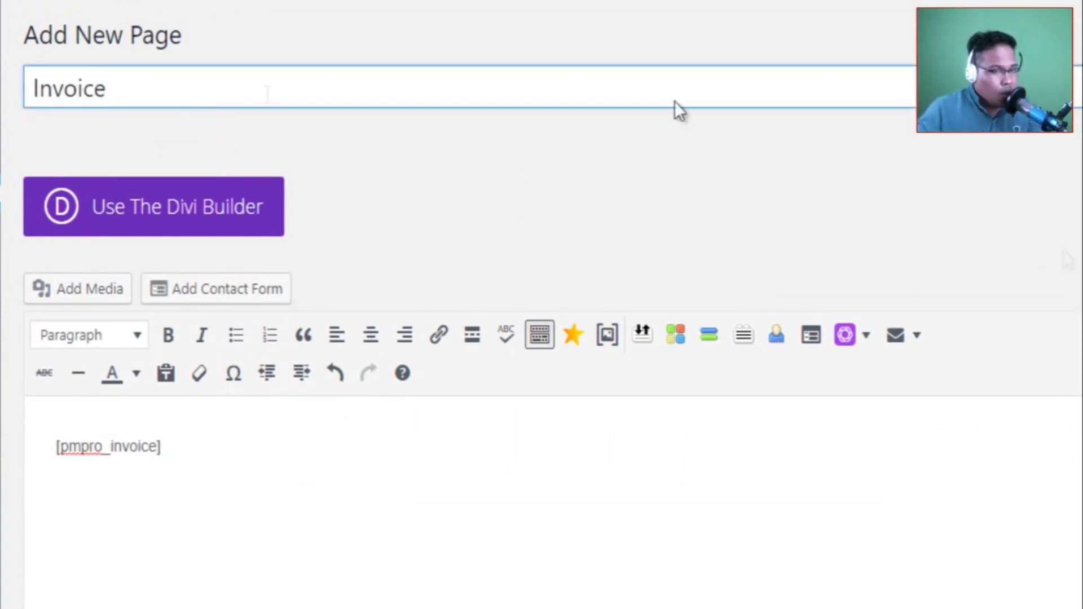
click(1026, 435)
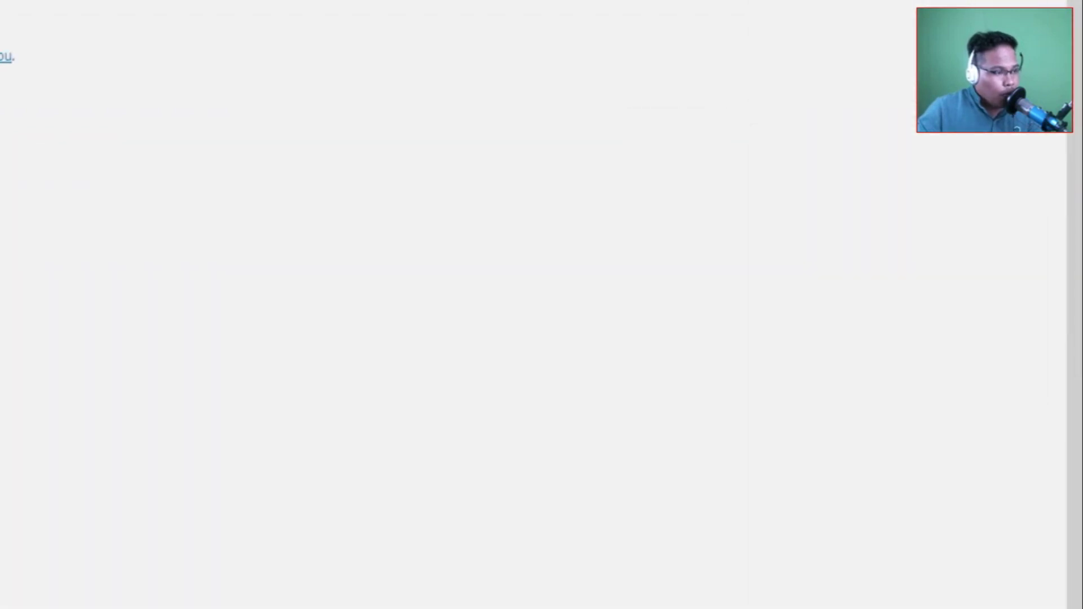
Copy the [pmpro_levels] shortcode and place the cursor in the new page's title.
drag(361, 502, 439, 512)
key(ctrl+c)
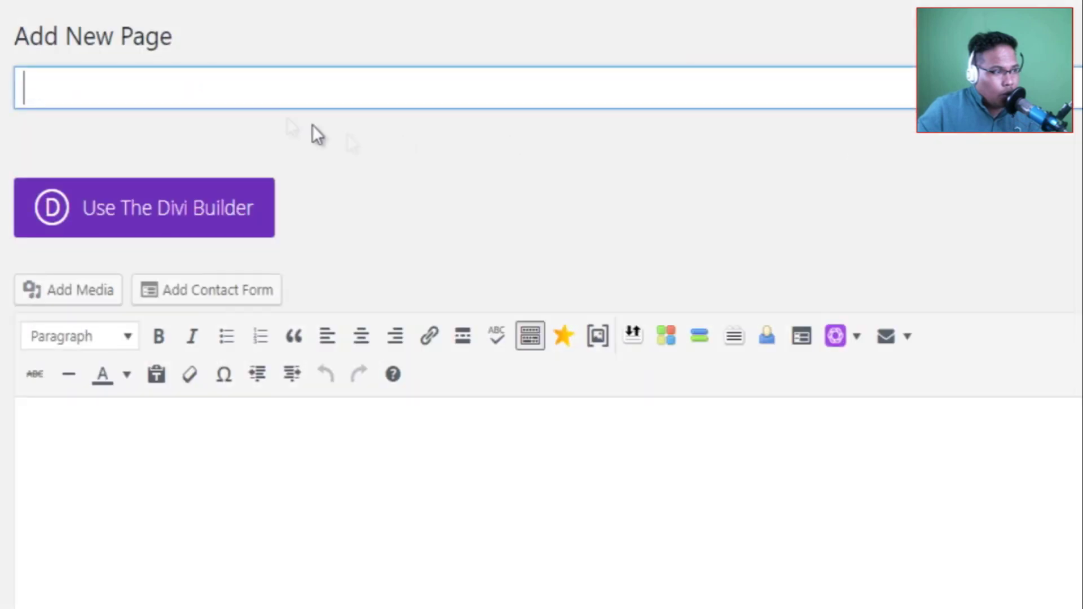
click(255, 92)
Paste the [pmpro_levels] shortcode into the page body and title the page 'Membership Level'.
key(ctrl+v)
click(143, 447)
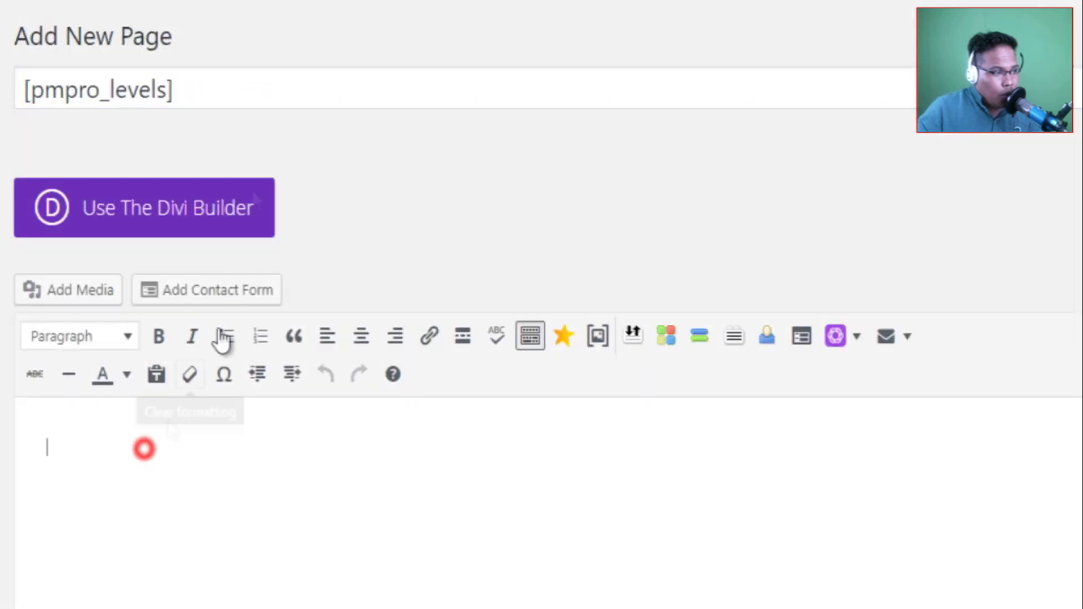
key(ctrl+v)
triple_click(232, 95)
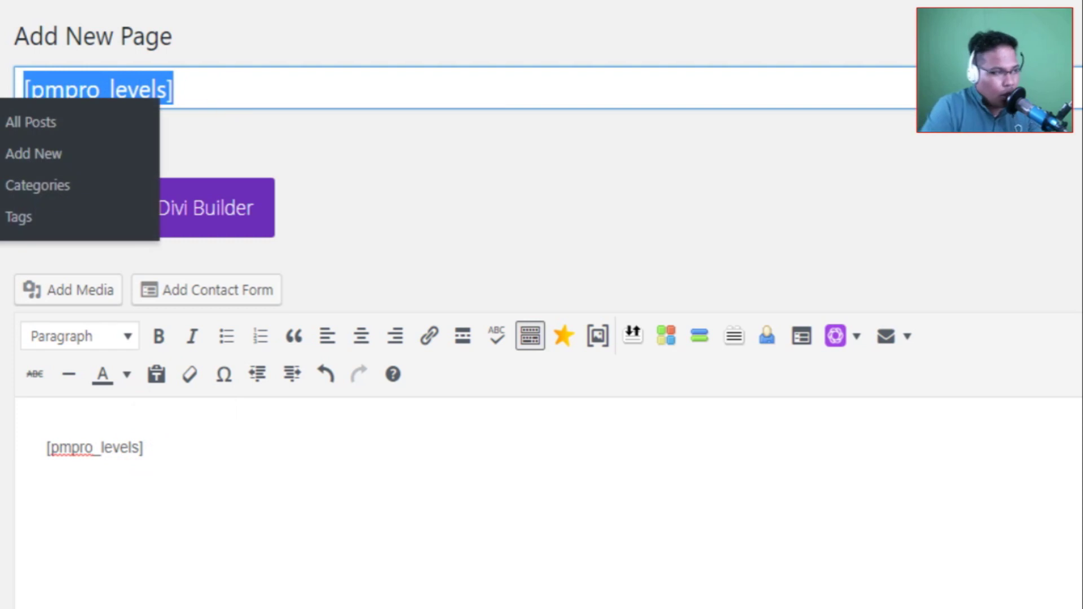
text(Mem)
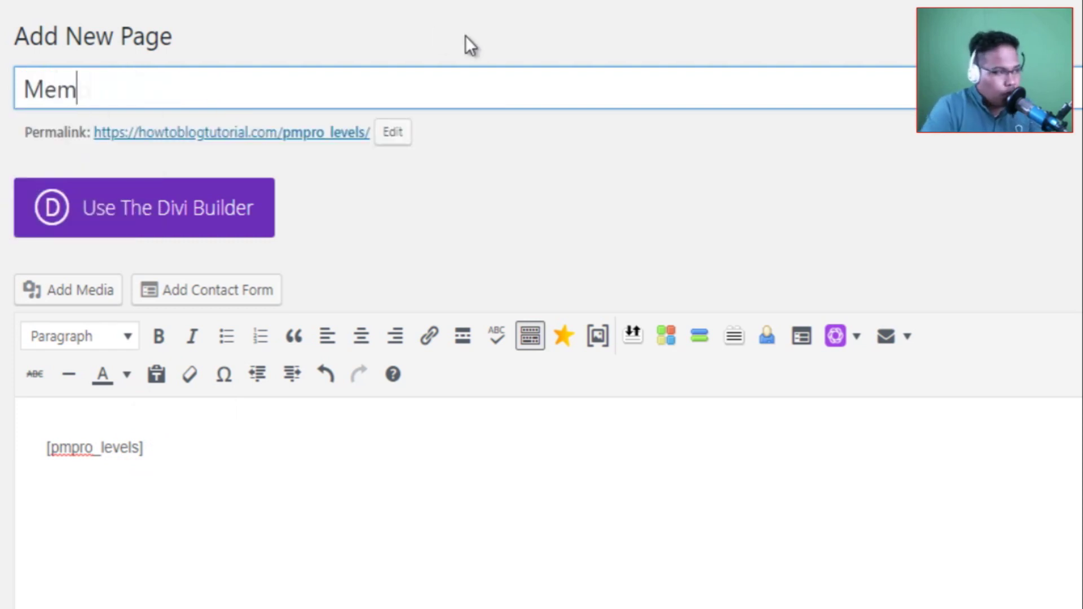
text(bership Level)
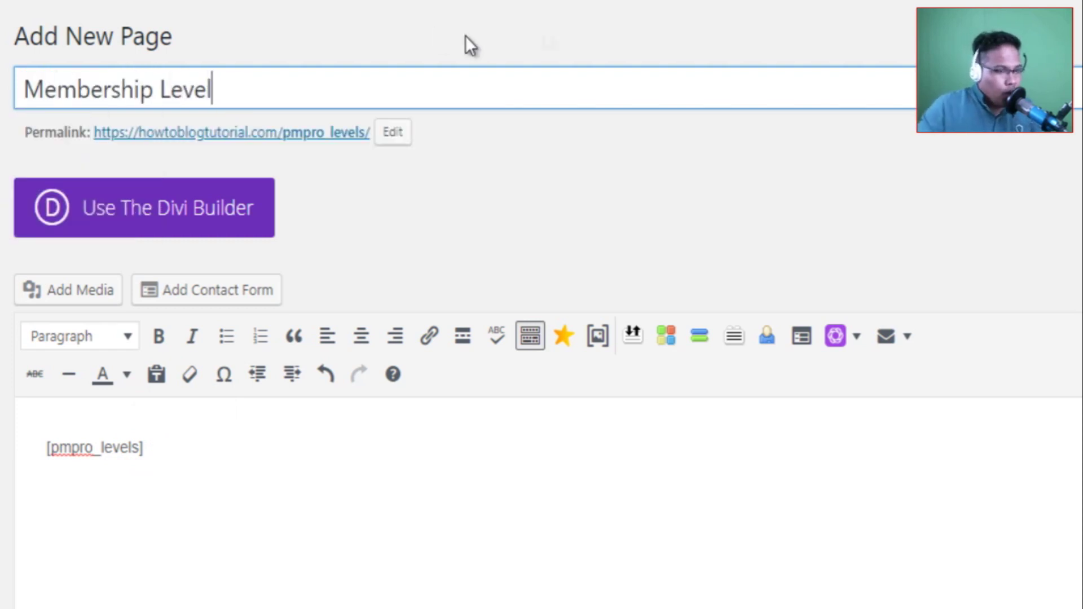
key(Tab)
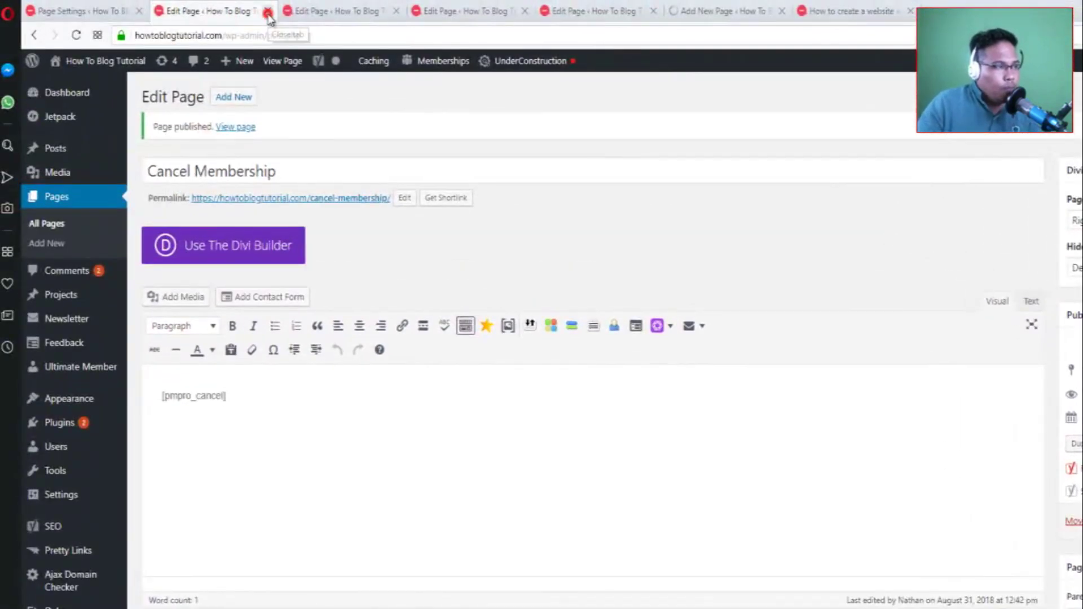
Close the finished page-editor tabs, including Invoice, and return to the Page Settings tab.
click(268, 11)
click(267, 12)
click(267, 11)
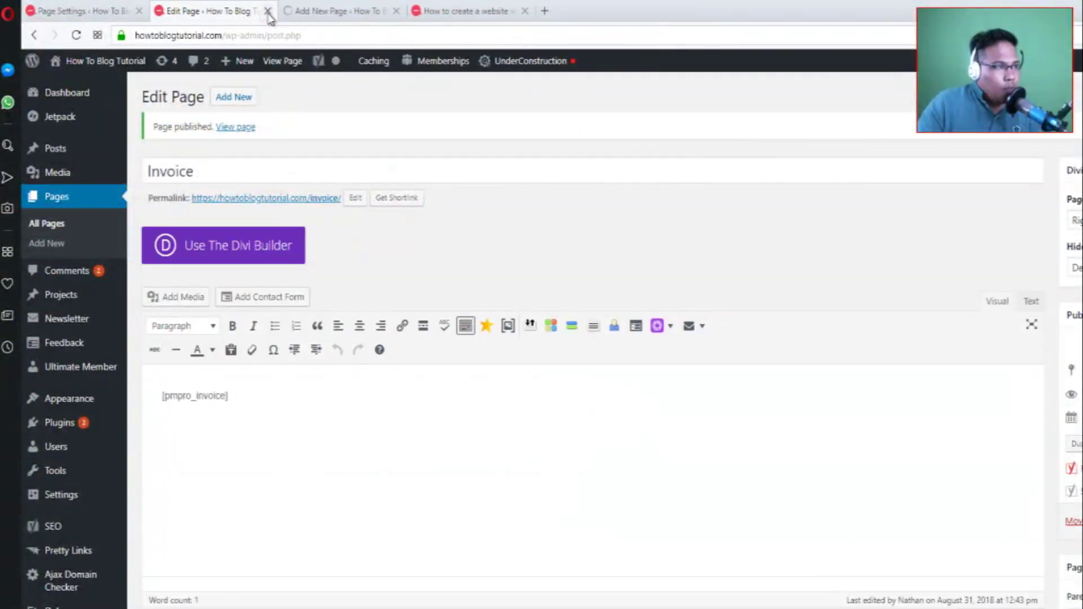
click(267, 11)
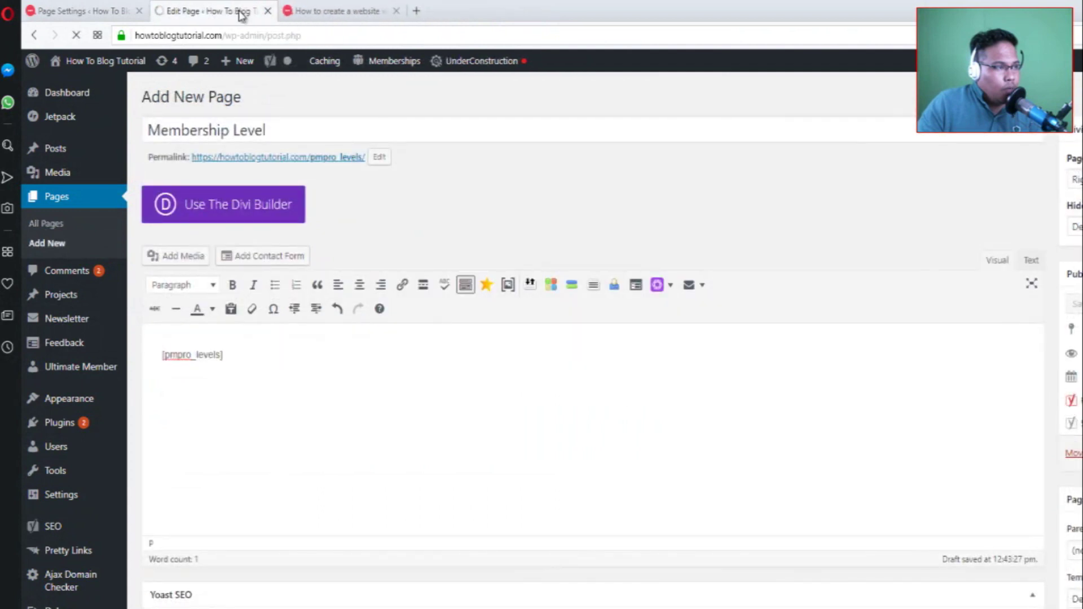
click(73, 11)
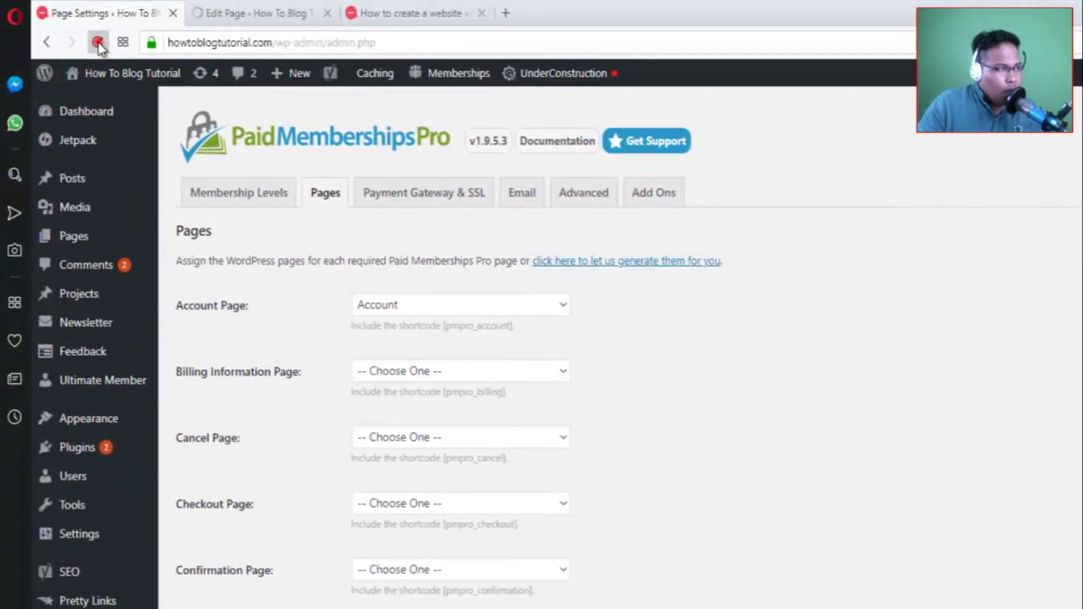
Reload the Pages settings and assign Billing Information, Cancel Membership and Checkout pages.
click(50, 12)
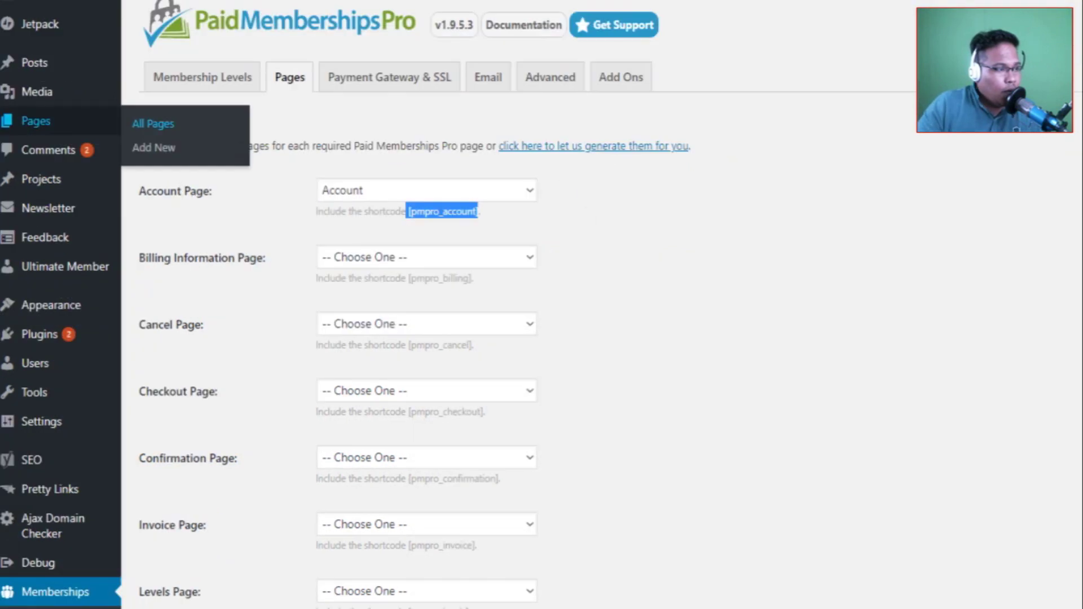
click(678, 363)
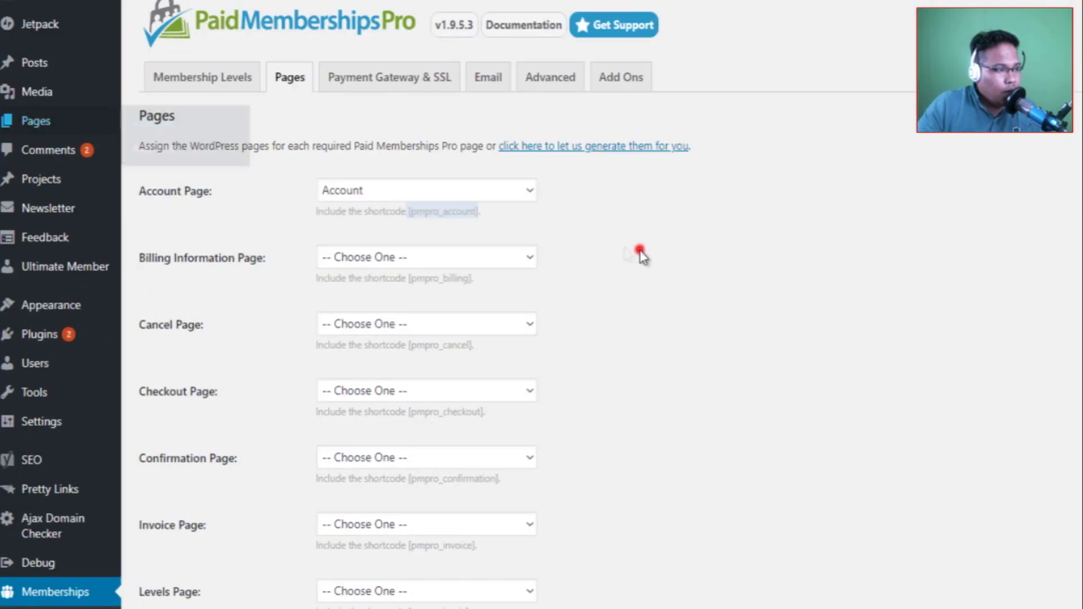
click(538, 372)
click(442, 330)
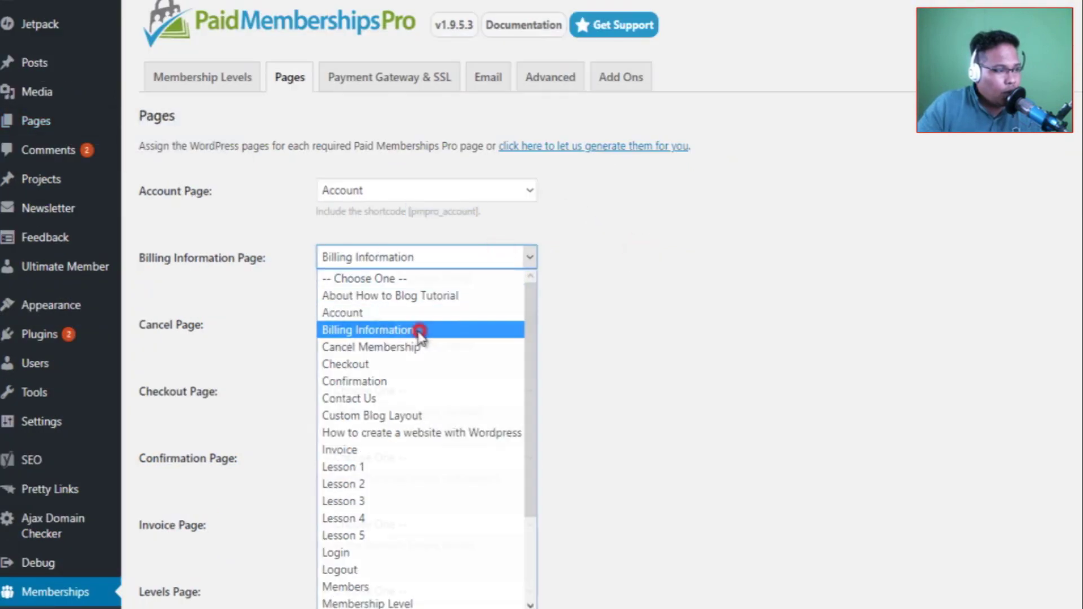
click(407, 325)
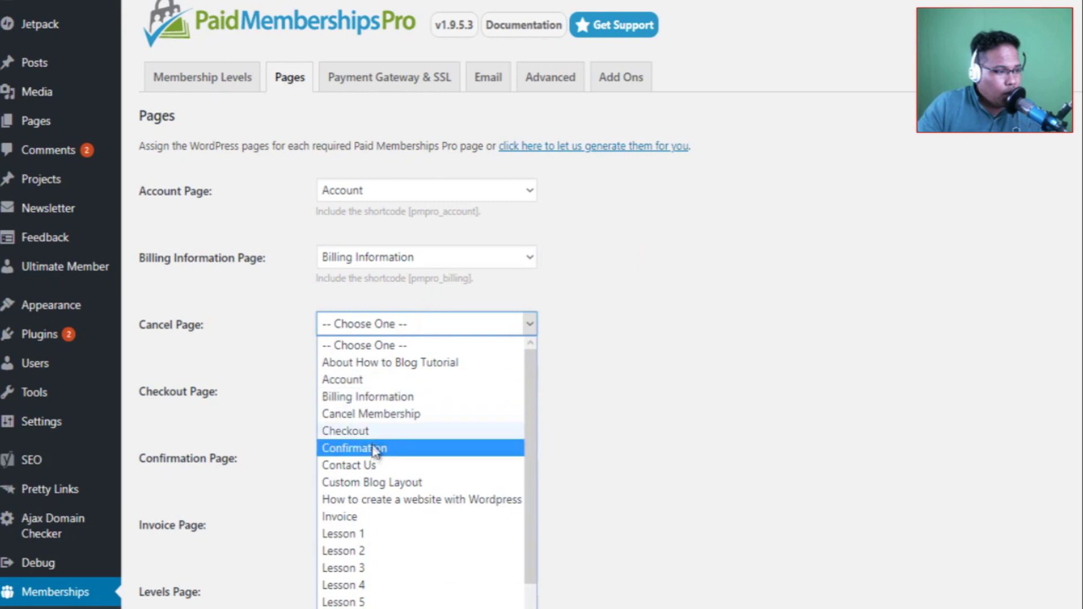
click(337, 416)
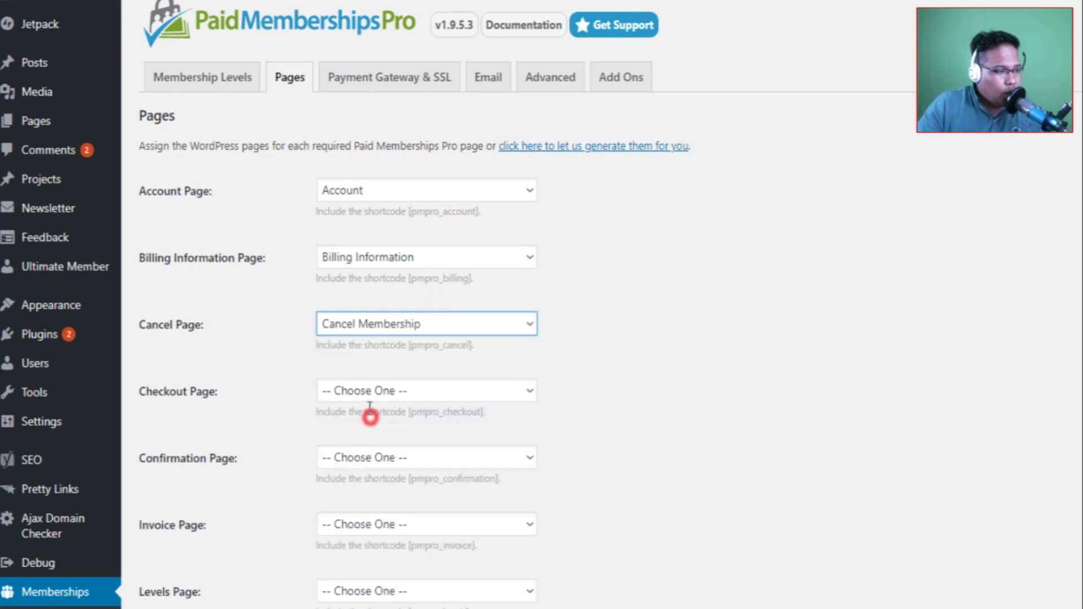
click(393, 392)
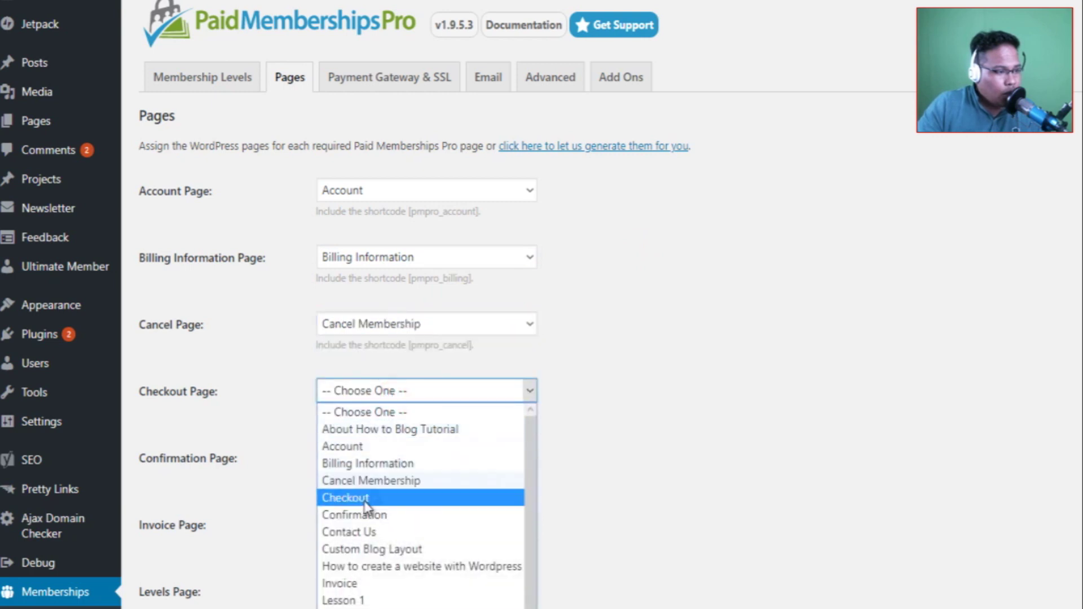
click(339, 499)
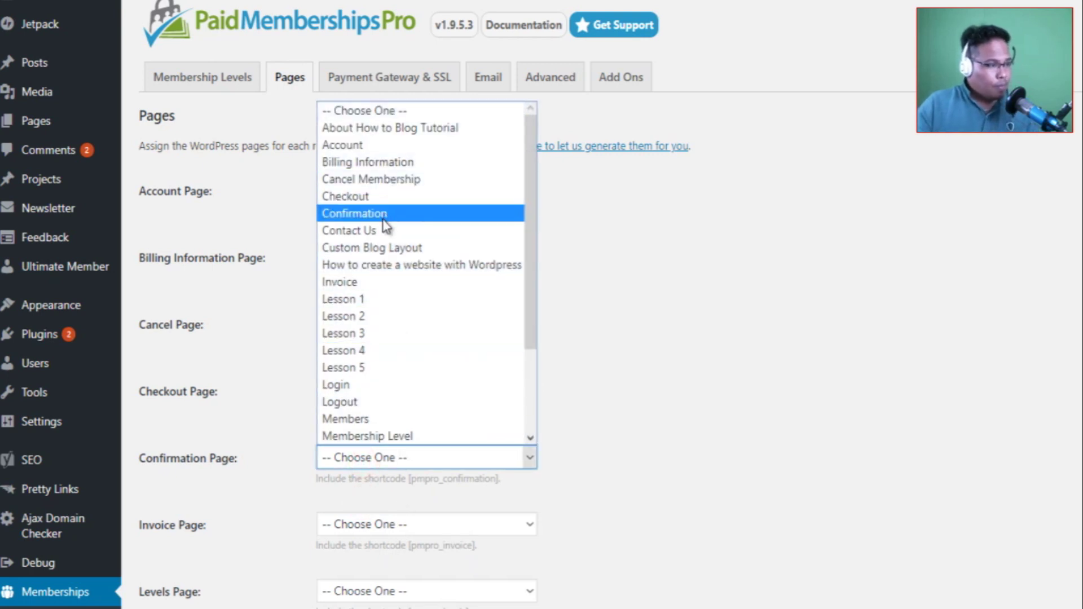
Assign Confirmation, Invoice and Membership Level as the confirmation, invoice and levels pages.
click(370, 213)
click(382, 523)
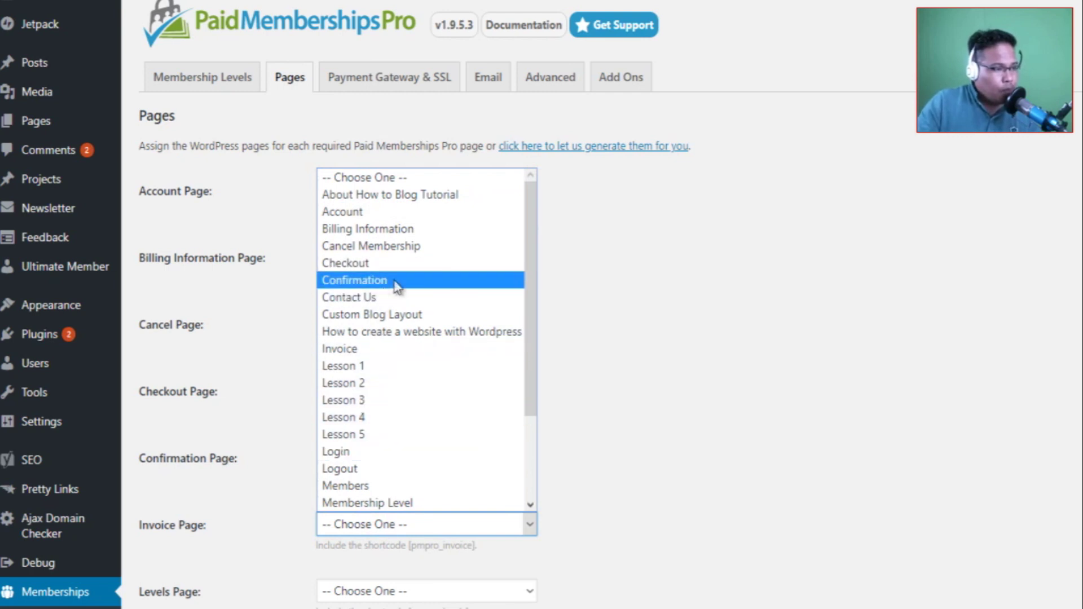
scroll(423, 299, down, 3)
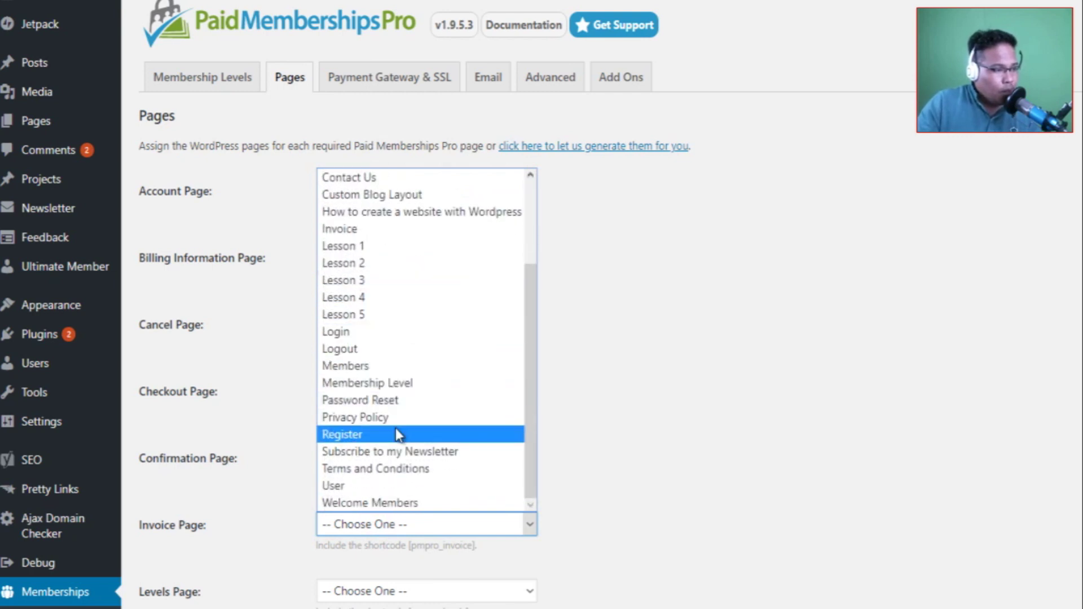
scroll(387, 361, up, 2)
scroll(387, 362, up, 1)
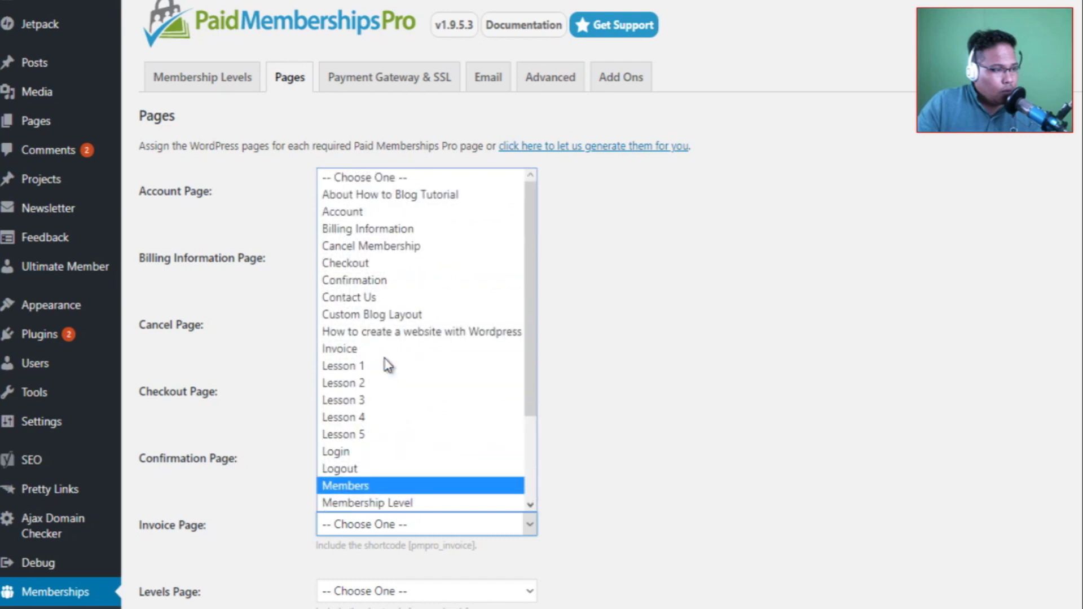
click(379, 352)
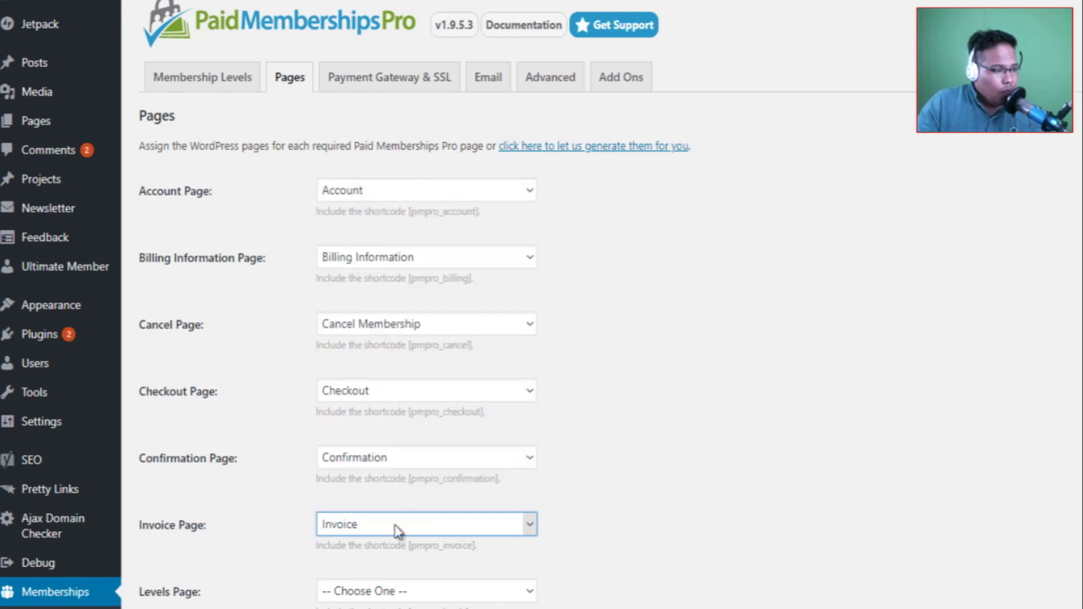
click(392, 591)
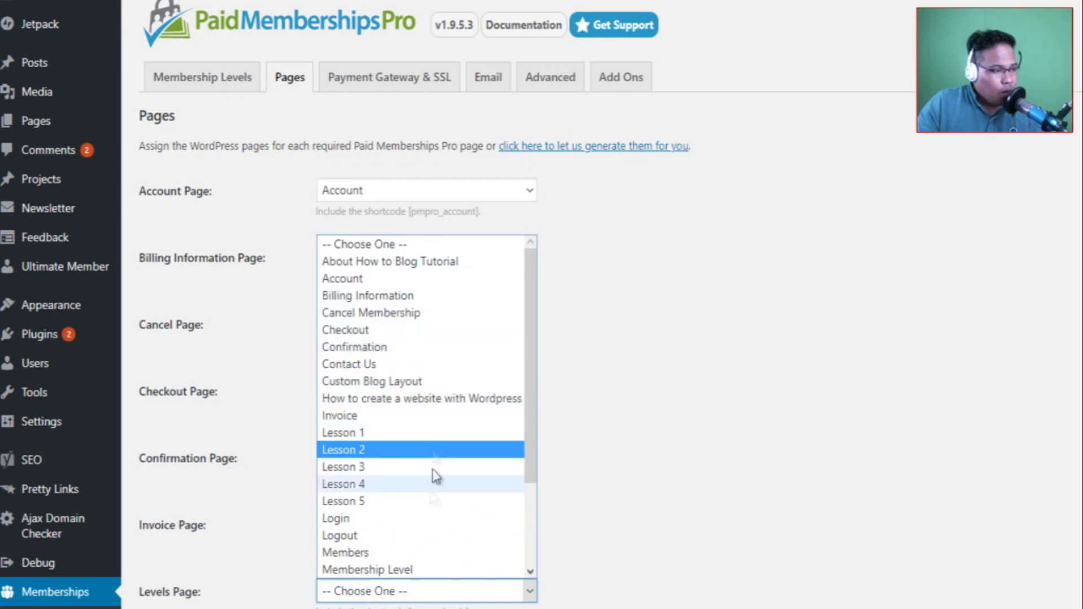
scroll(430, 516, down, 1)
scroll(430, 516, down, 1)
scroll(430, 517, up, 3)
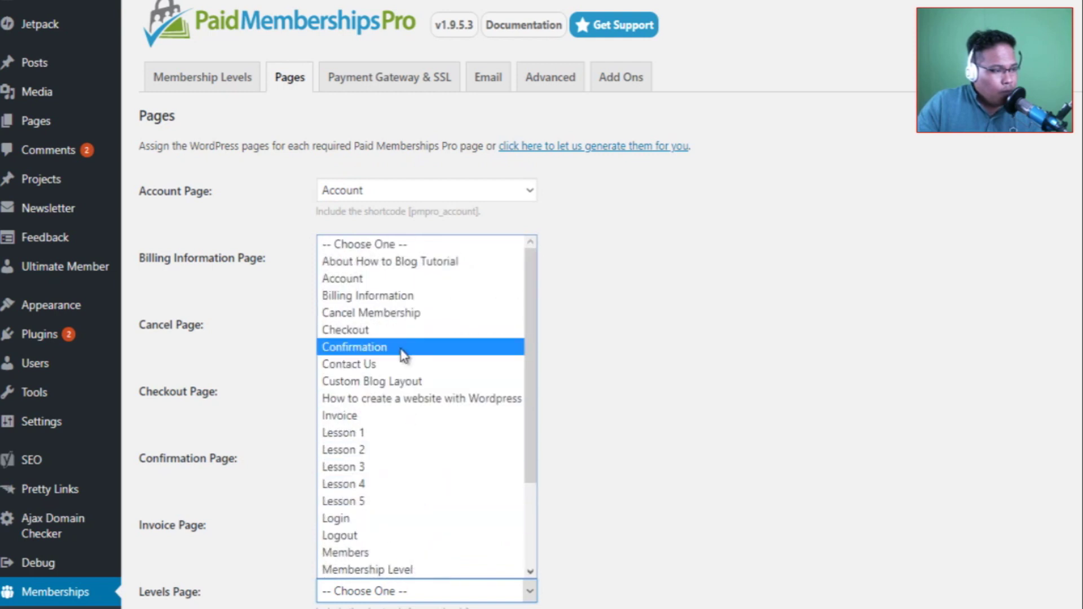
click(399, 571)
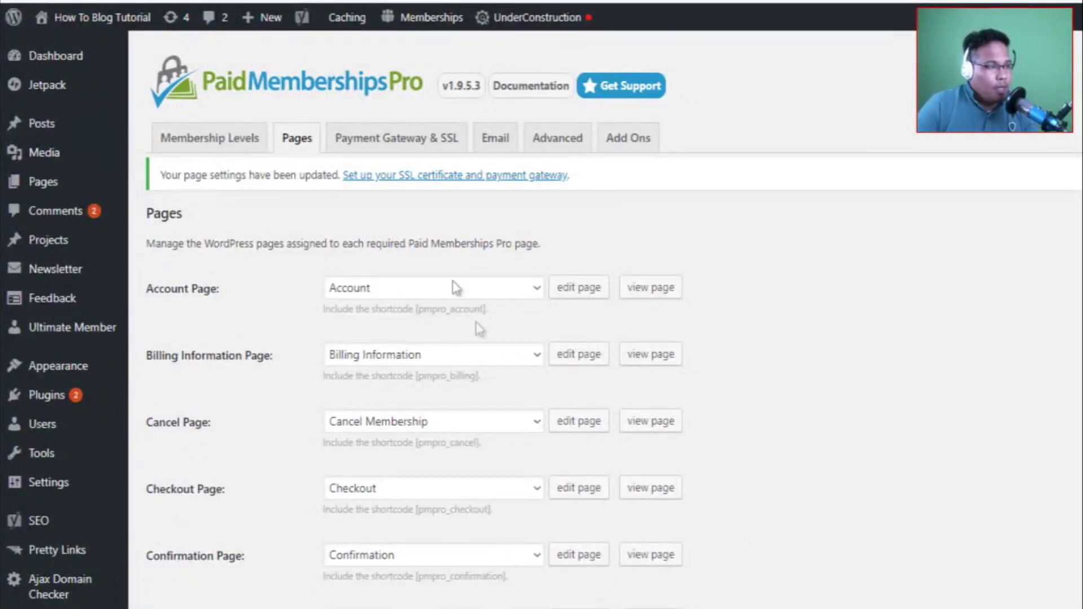
Set the payment gateway to PayPal Standard with the Live/Production environment.
click(404, 138)
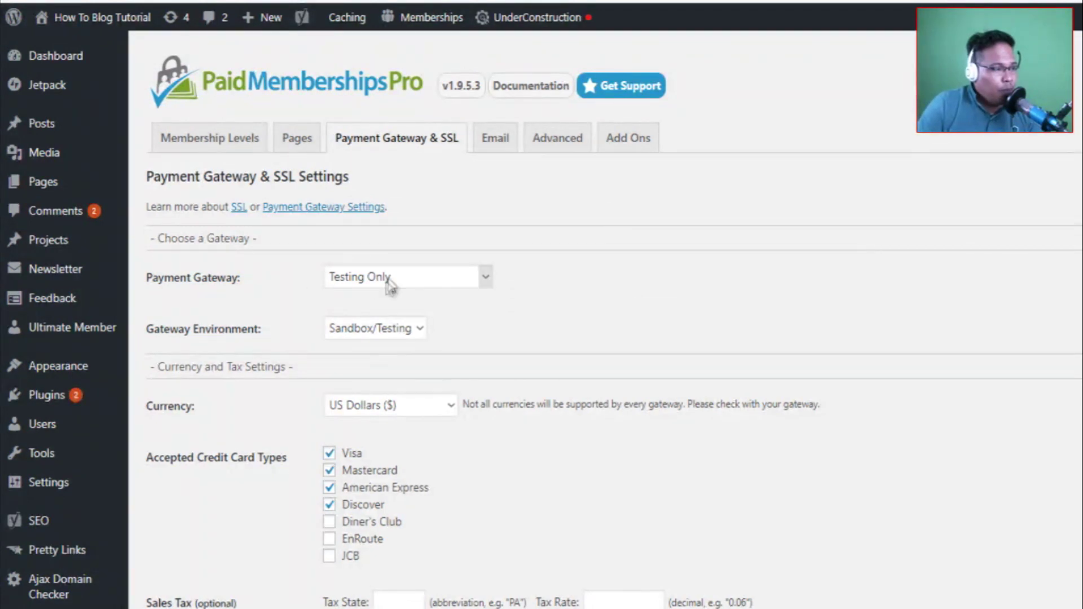
click(404, 274)
click(684, 292)
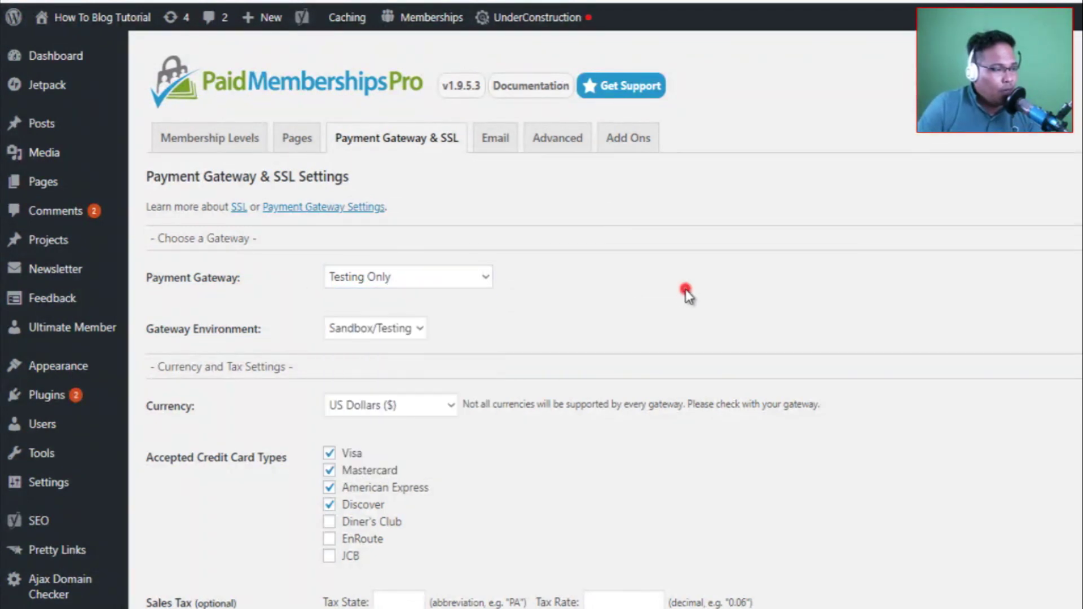
click(405, 277)
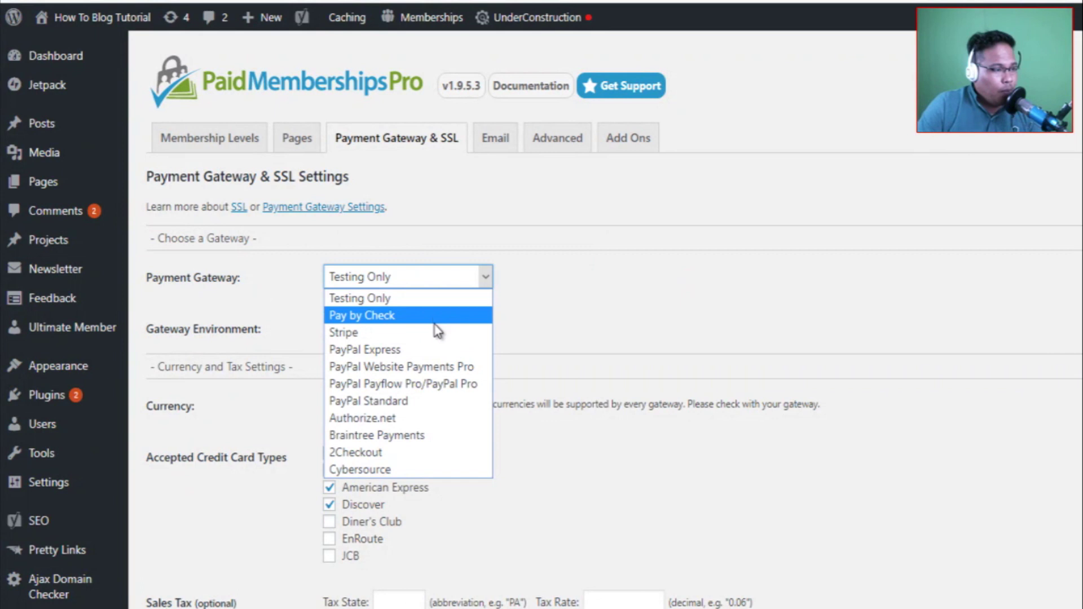
click(422, 402)
click(382, 333)
click(388, 367)
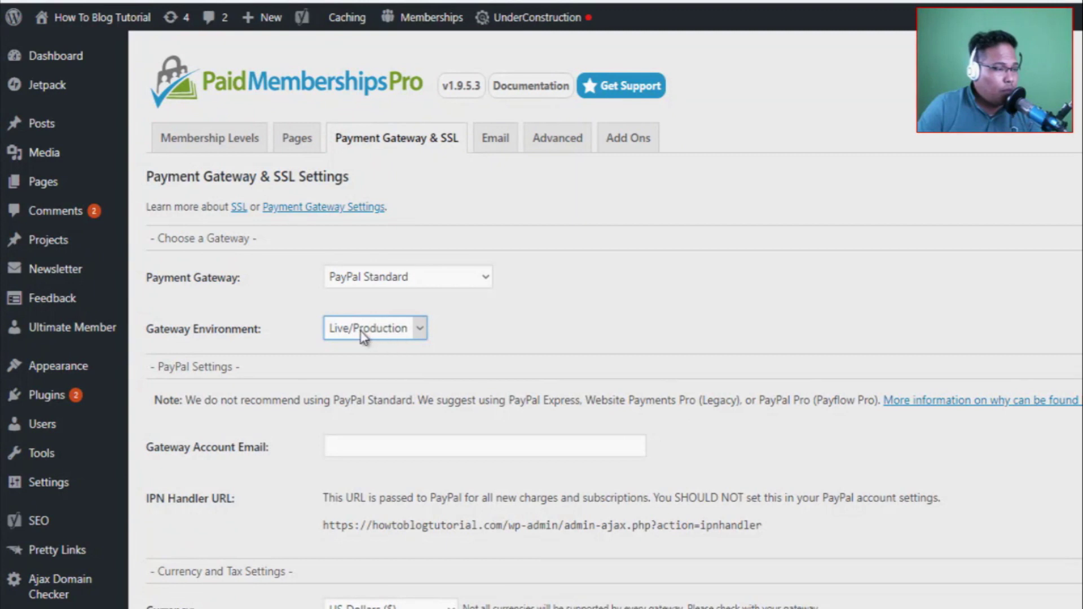
Enter the PayPal gateway account e-mail and save the payment settings.
scroll(489, 358, down, 2)
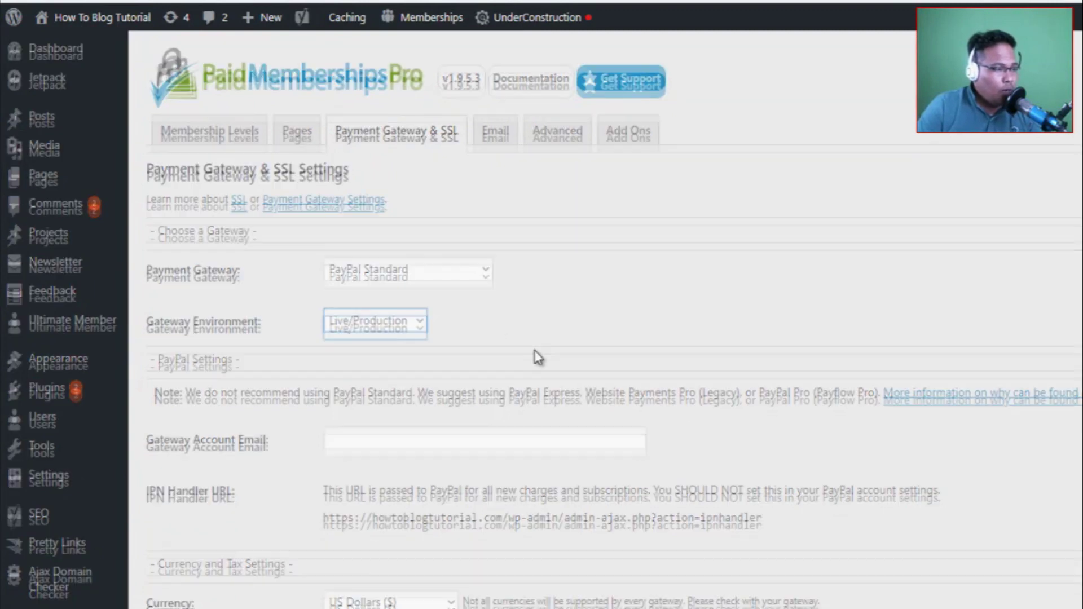
click(376, 365)
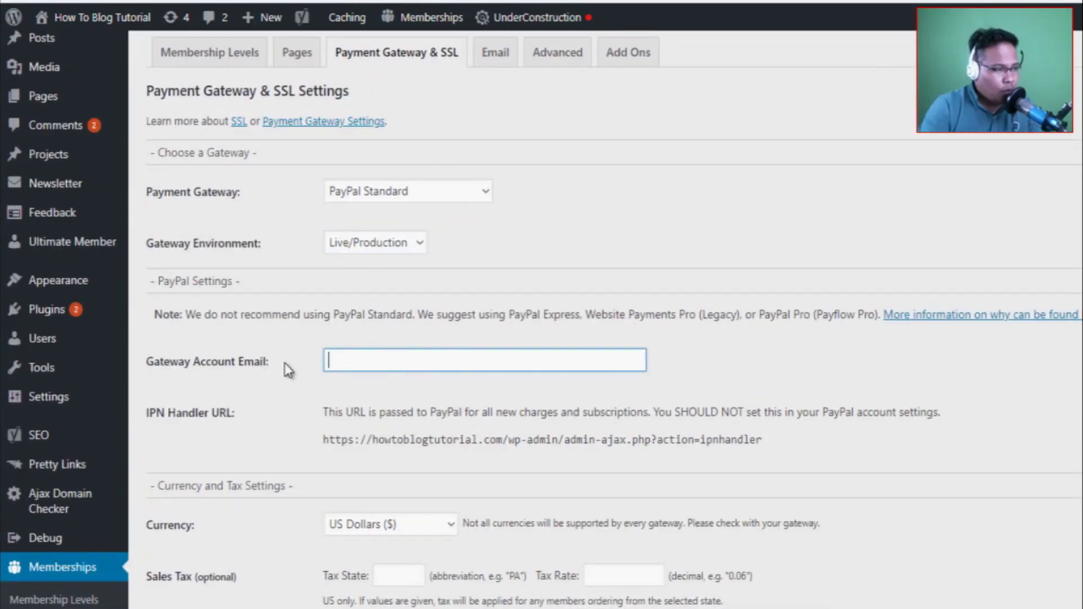
text(jean_A)
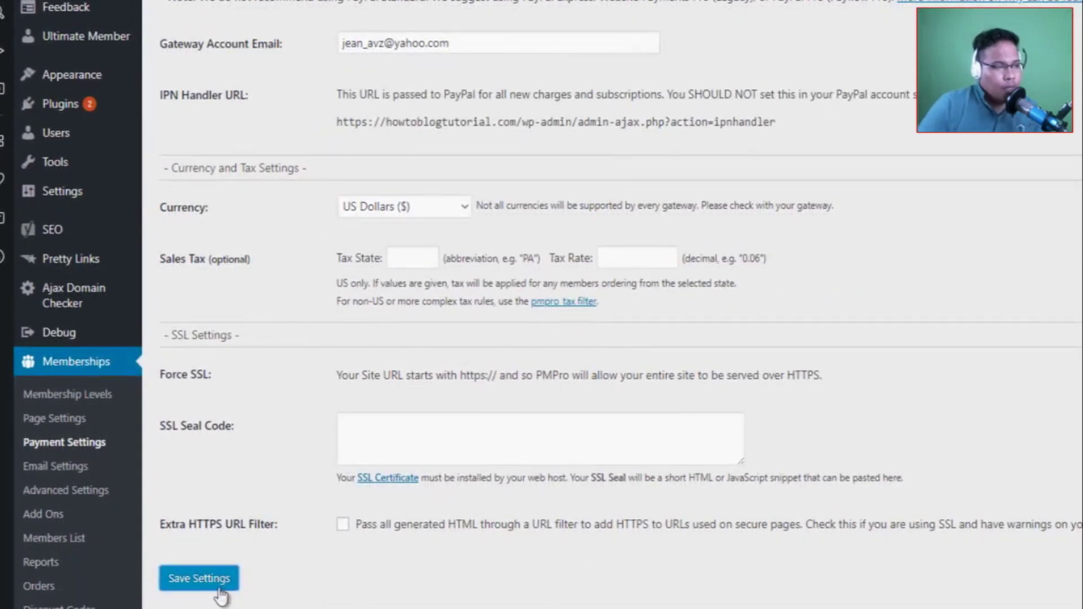
click(209, 584)
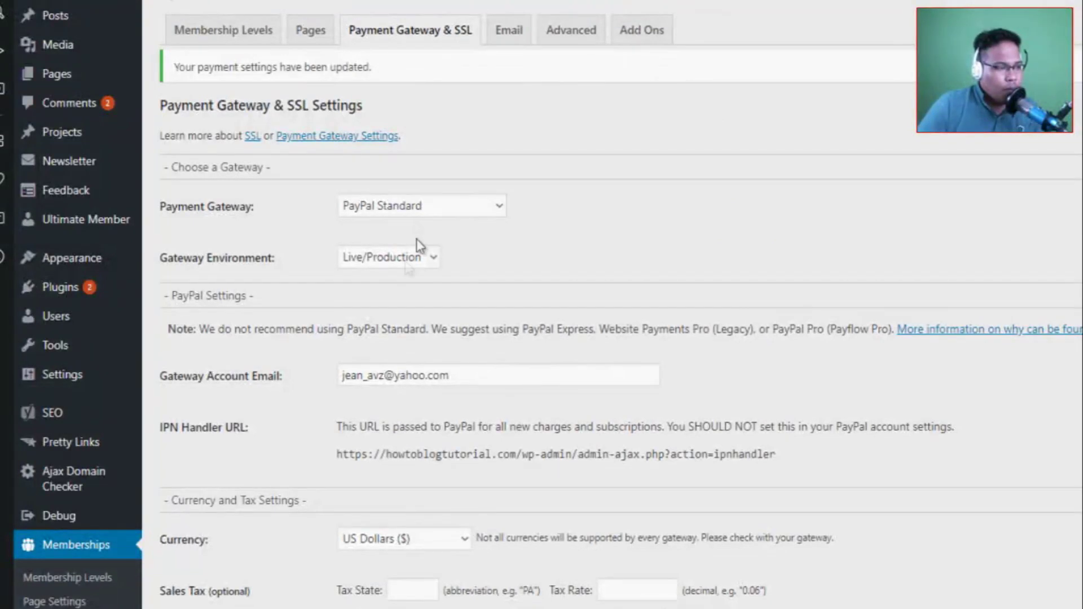
click(402, 369)
click(741, 384)
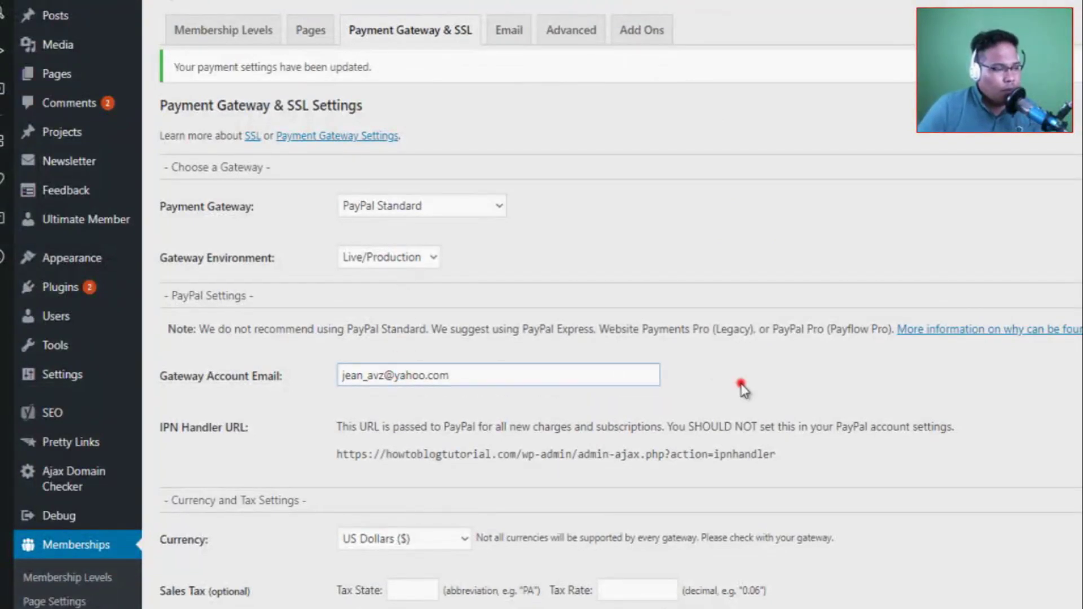
click(508, 33)
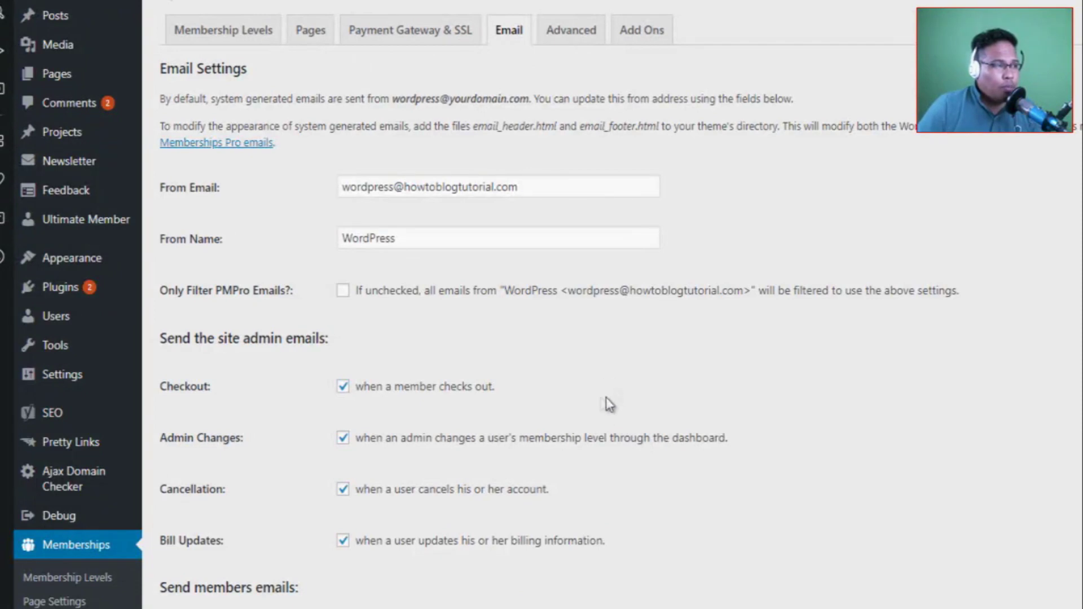
Replace the From Email name part and the From Name with the site owner's details.
double_click(390, 188)
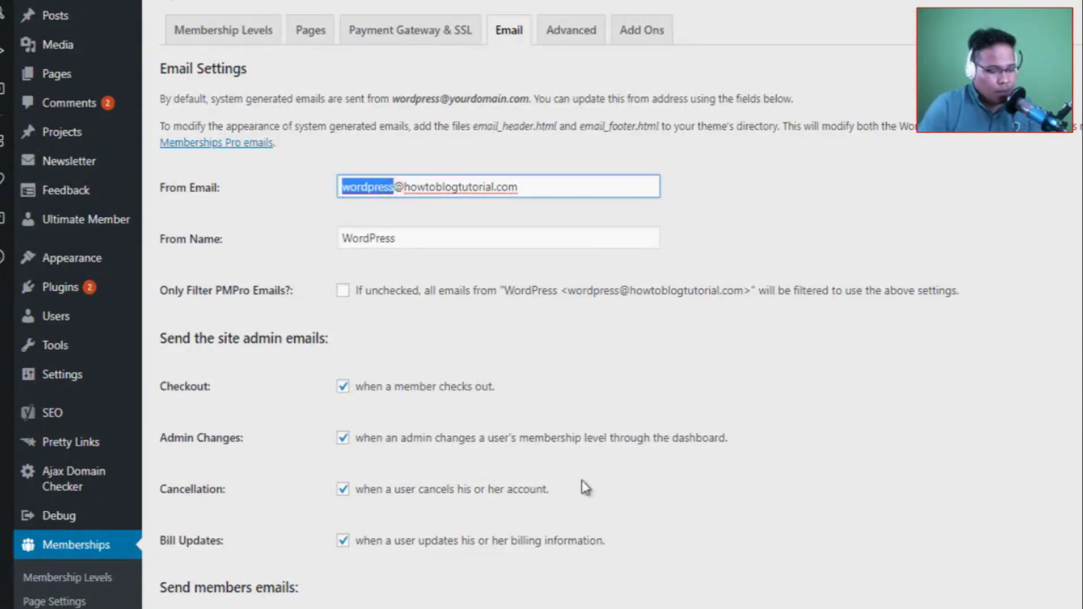
text(nathan)
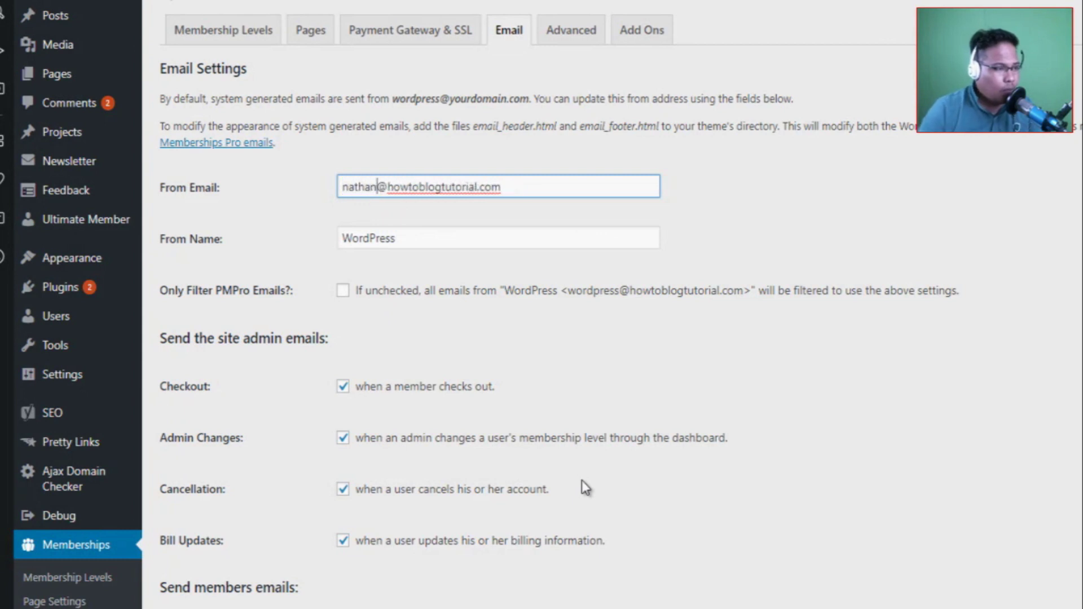
drag(449, 243, 309, 232)
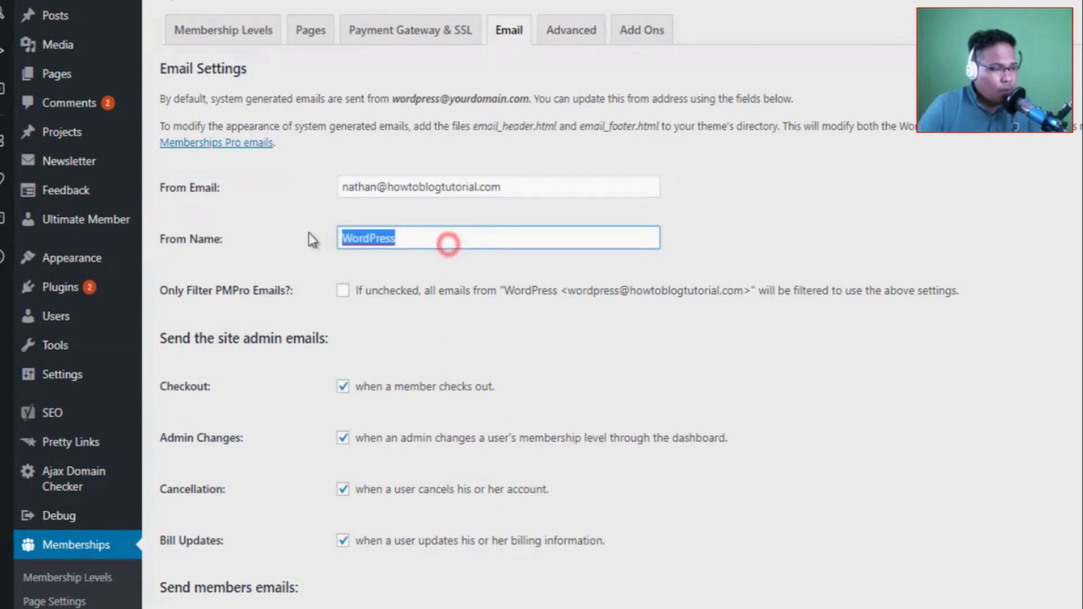
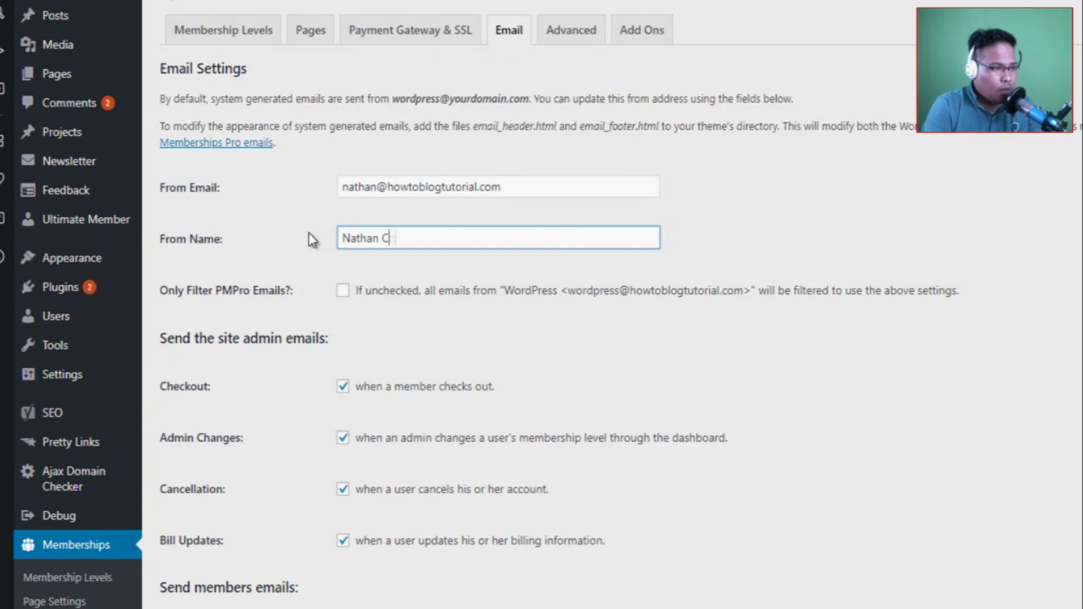
key(Tab)
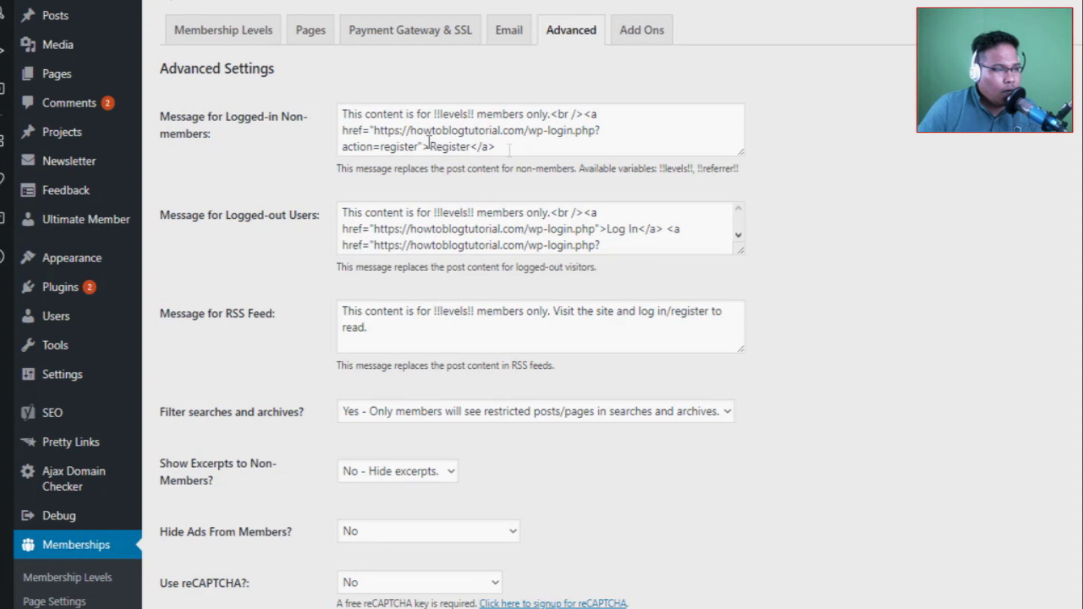
Resize the Logged-in Non-members and Logged-out Users message boxes to show their full text.
drag(743, 154, 769, 206)
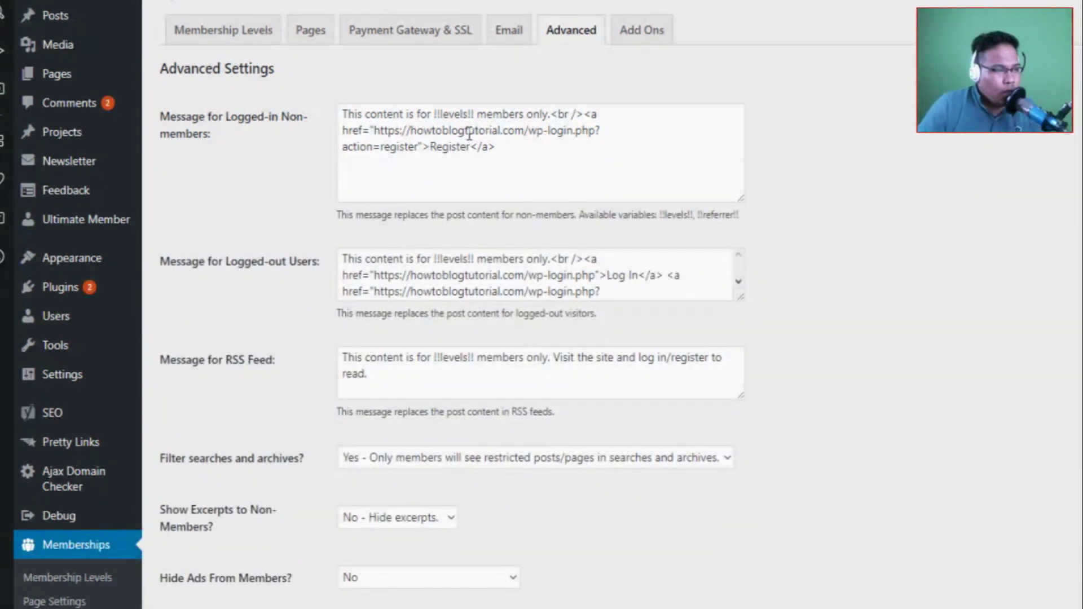
drag(435, 117, 480, 107)
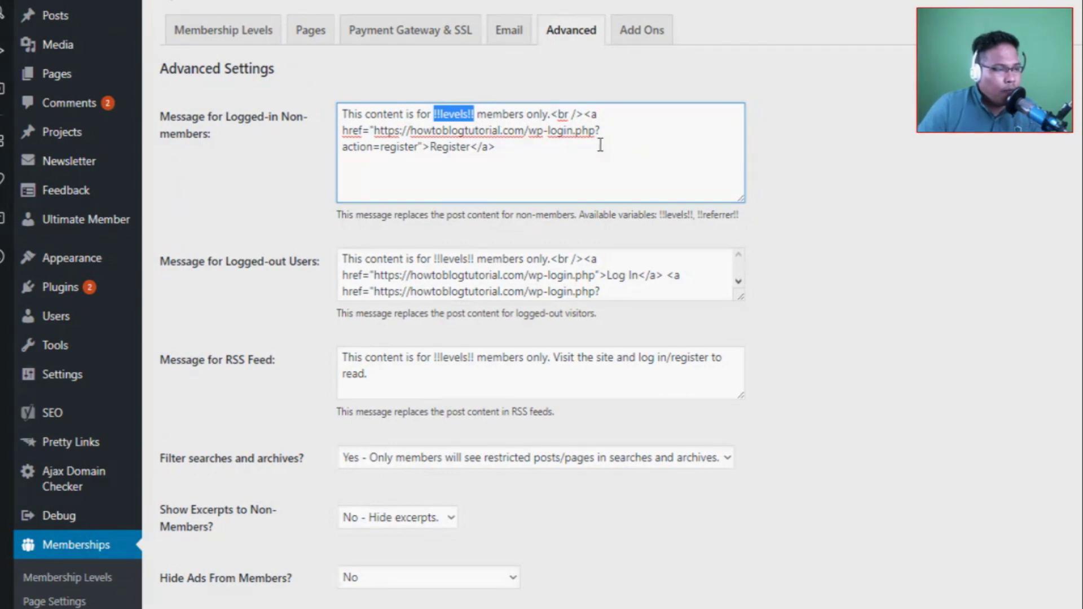
click(523, 148)
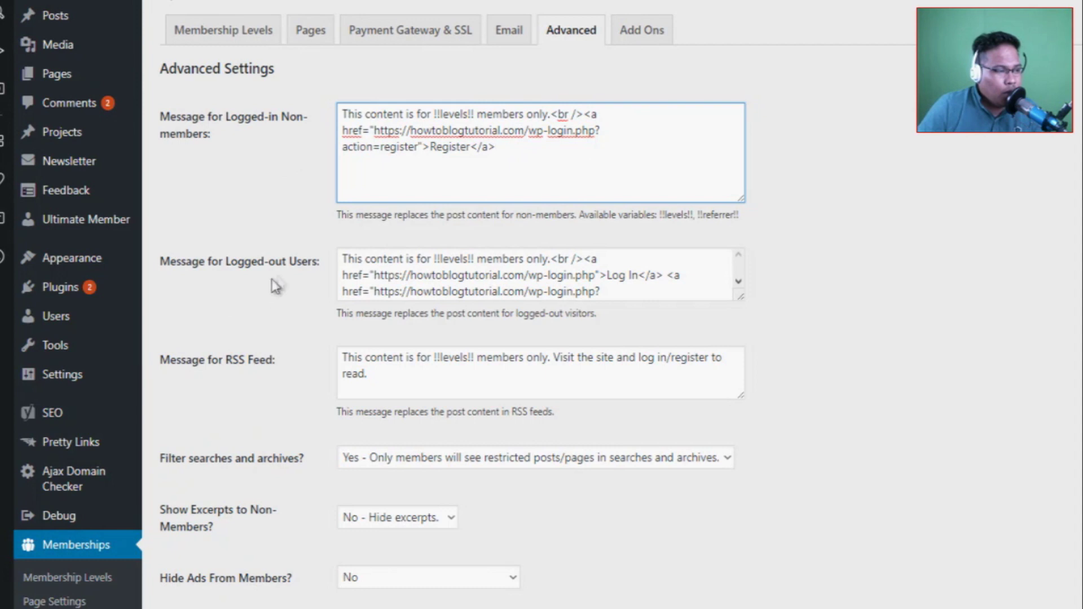
drag(740, 299, 778, 357)
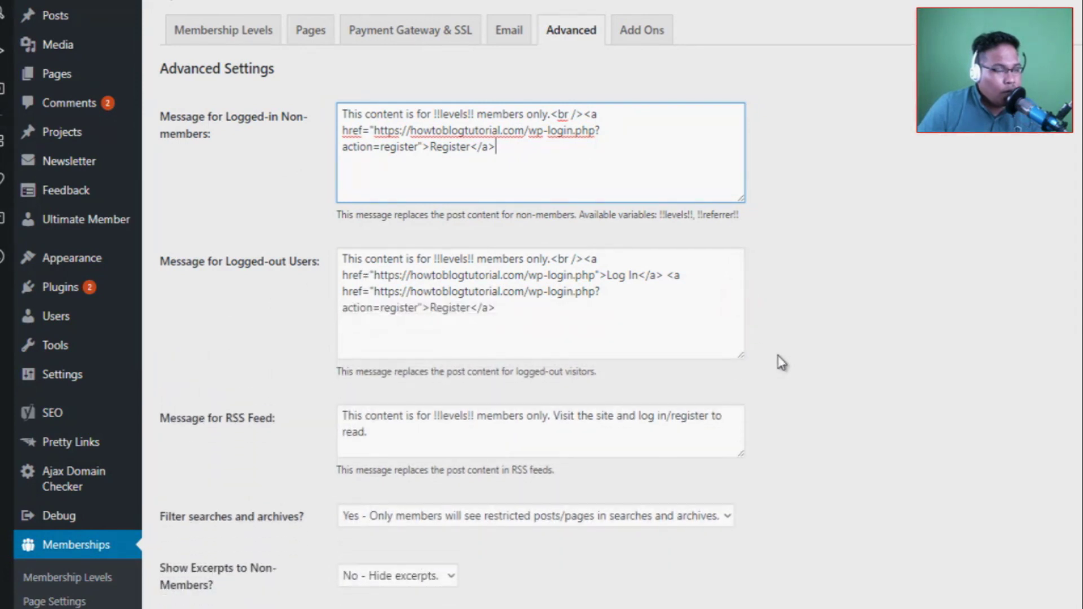
click(528, 322)
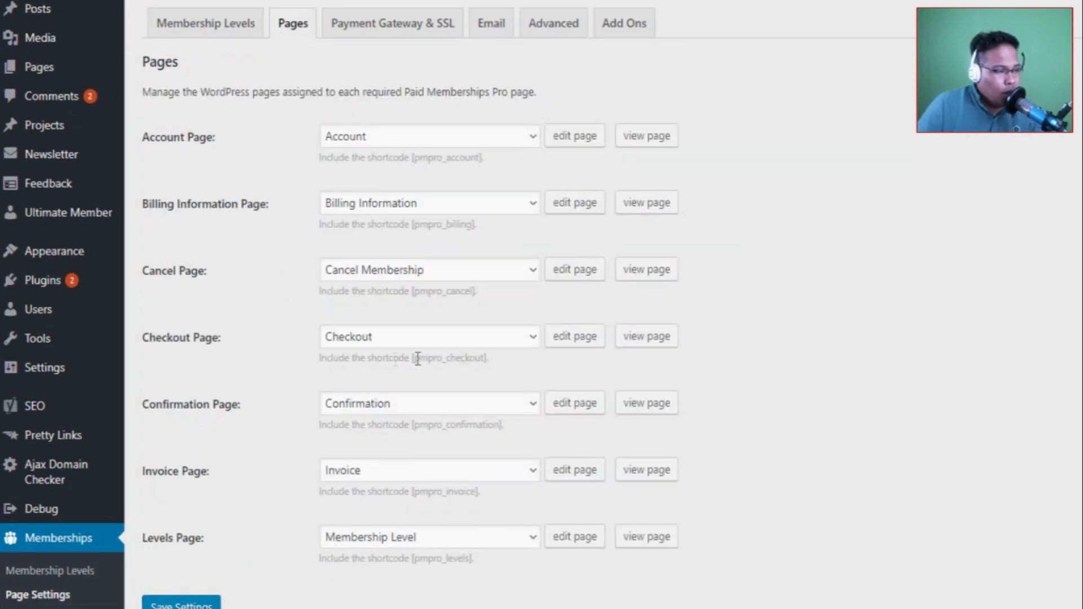
Open the Checkout page on the live site from its 'view page' link.
click(654, 347)
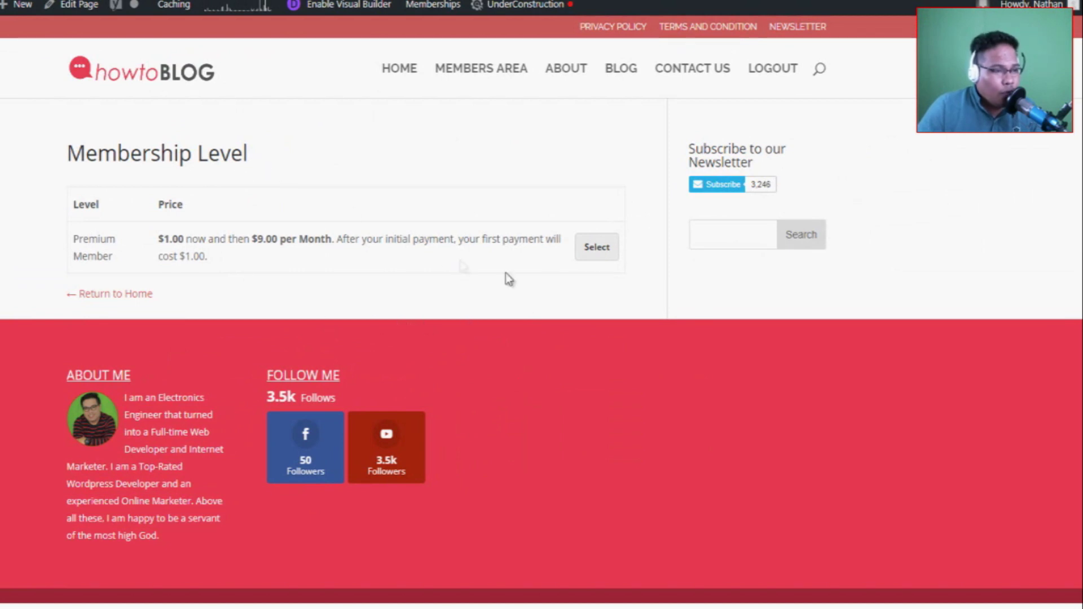
Select the Premium Member level and tick 'I agree to the Terms and Conditions' at checkout.
click(599, 249)
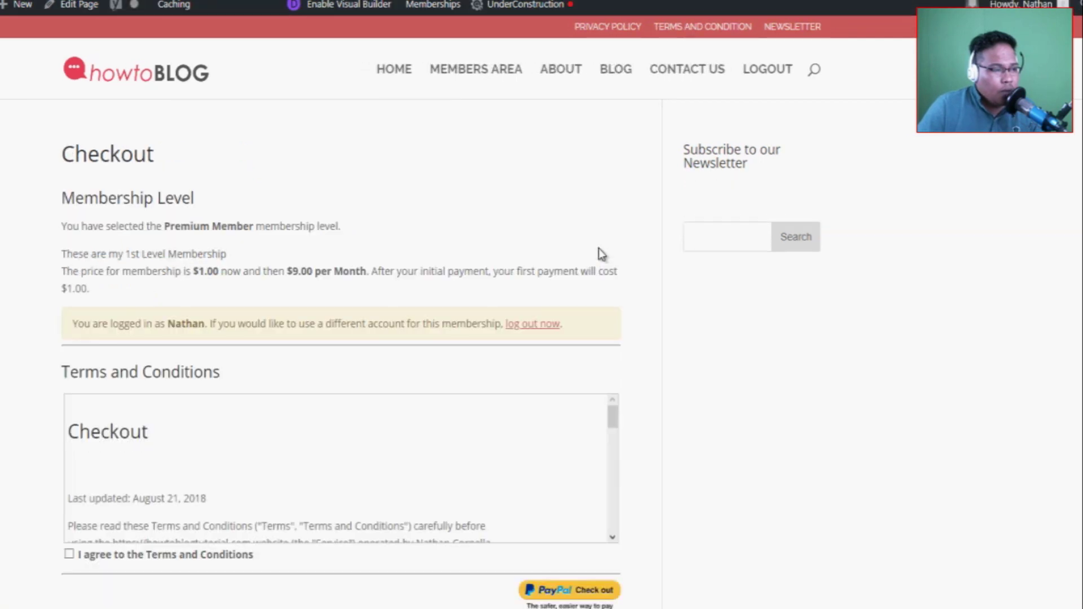
scroll(208, 293, down, 4)
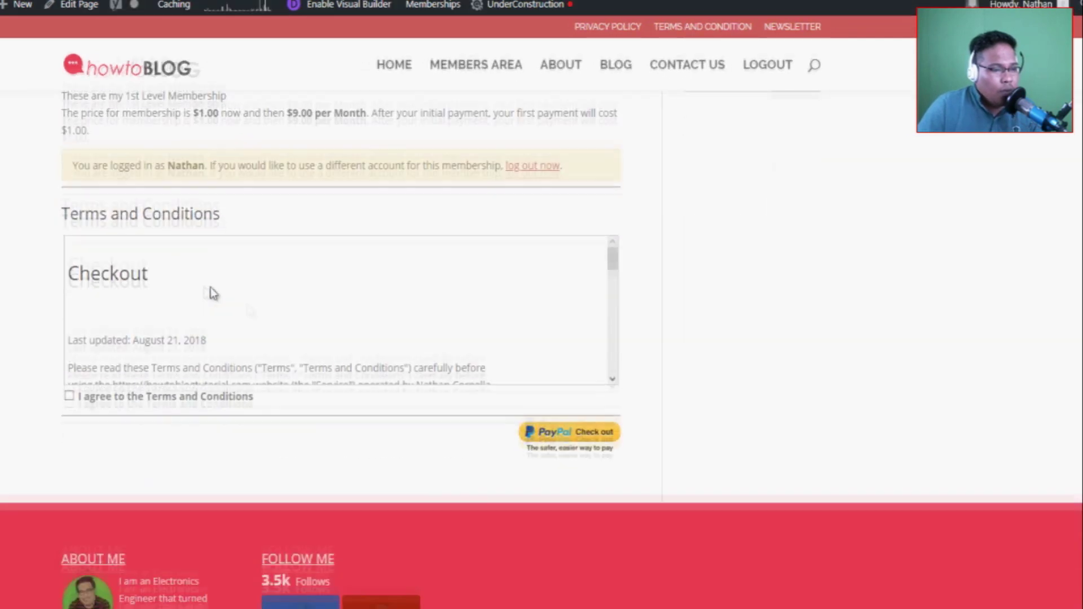
scroll(338, 370, up, 5)
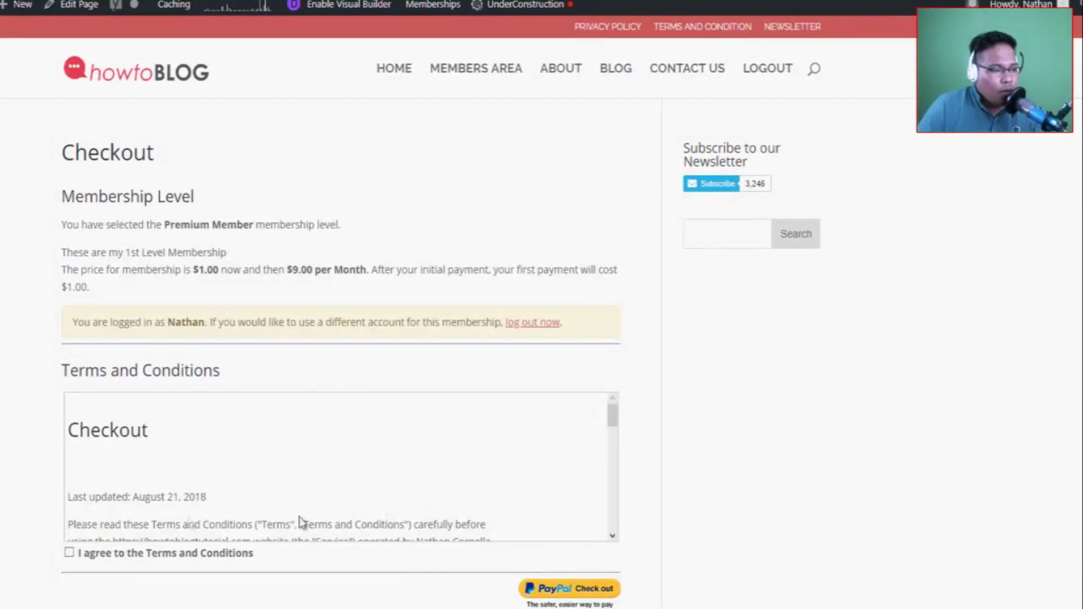
drag(612, 417, 613, 516)
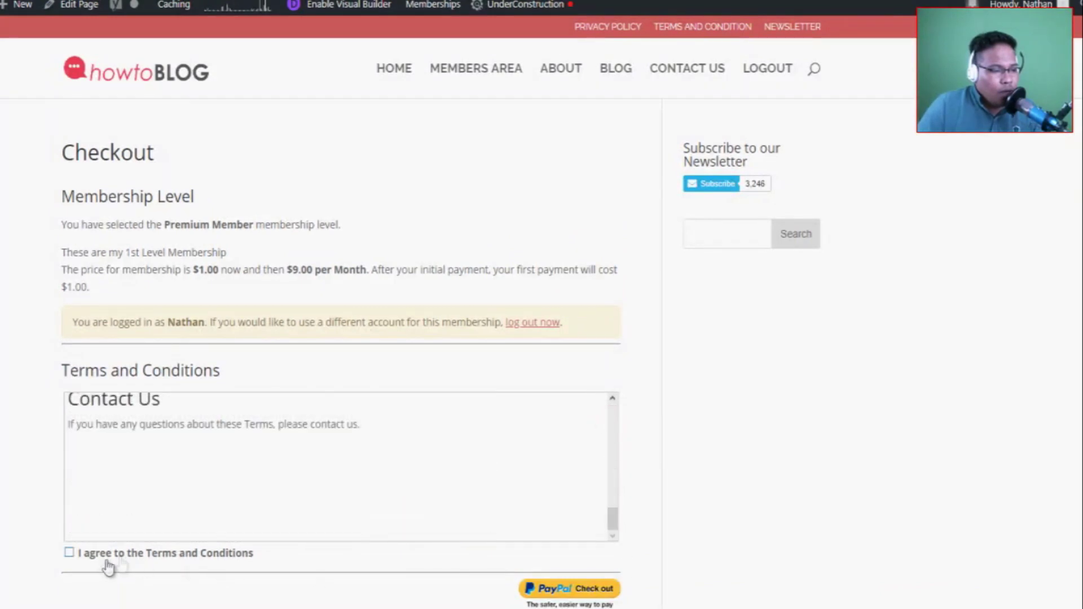
scroll(191, 492, up, 15)
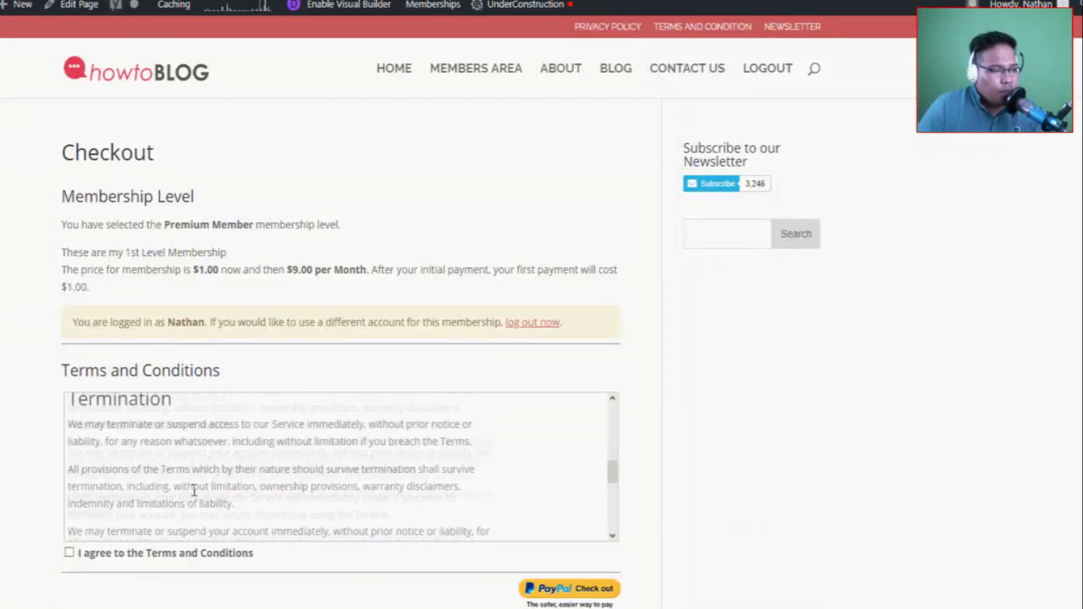
scroll(192, 491, up, 5)
click(150, 445)
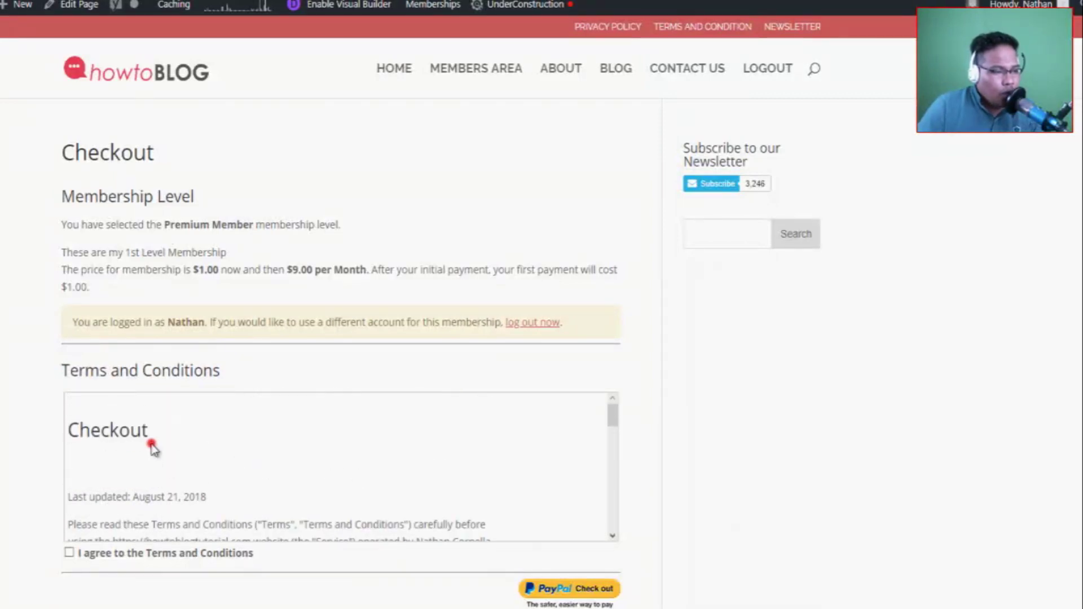
scroll(218, 442, down, 6)
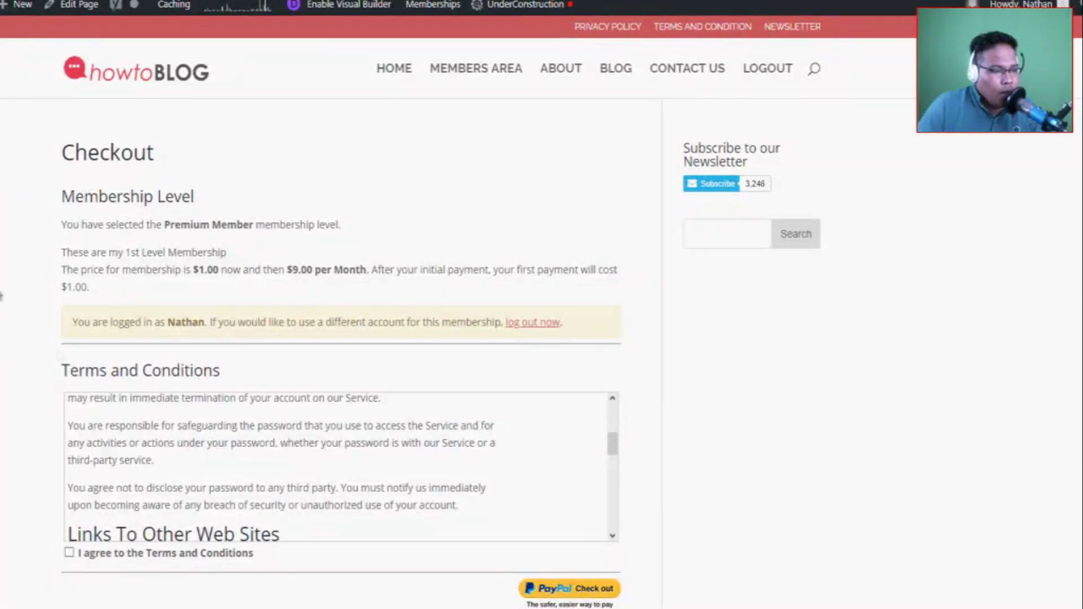
scroll(356, 365, down, 2)
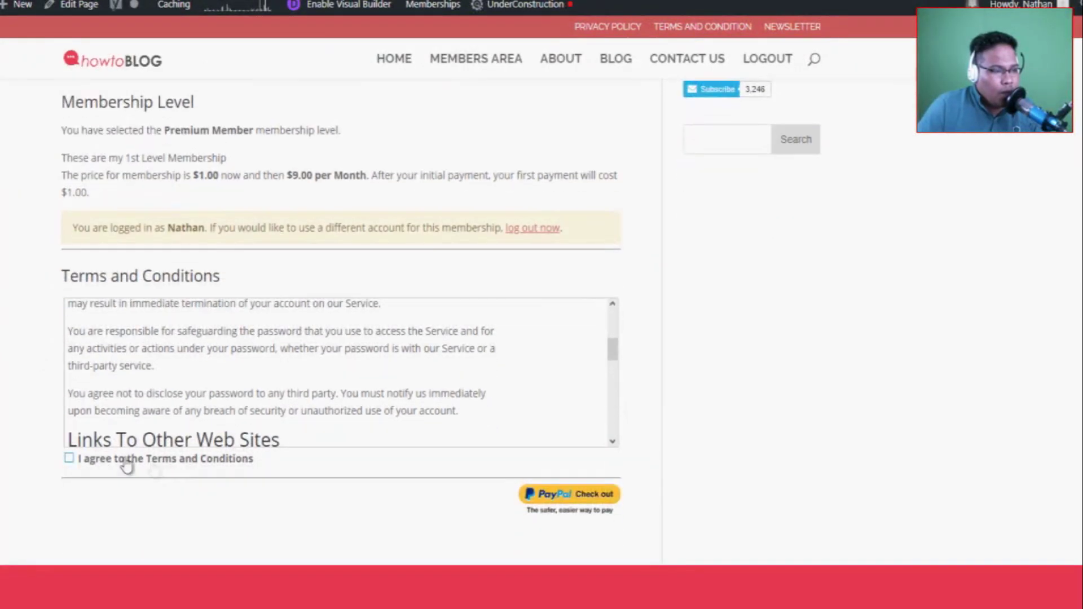
click(68, 459)
scroll(345, 391, down, 10)
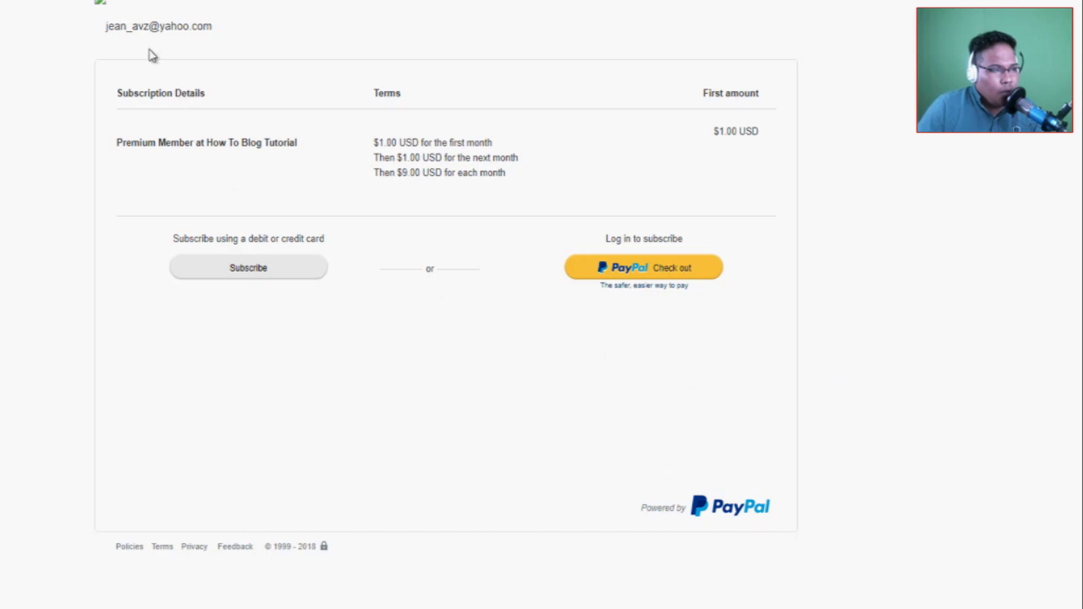
Review the PayPal subscription ($1.00 first month, then $9.00 monthly) and switch back to WordPress admin.
drag(106, 27, 213, 27)
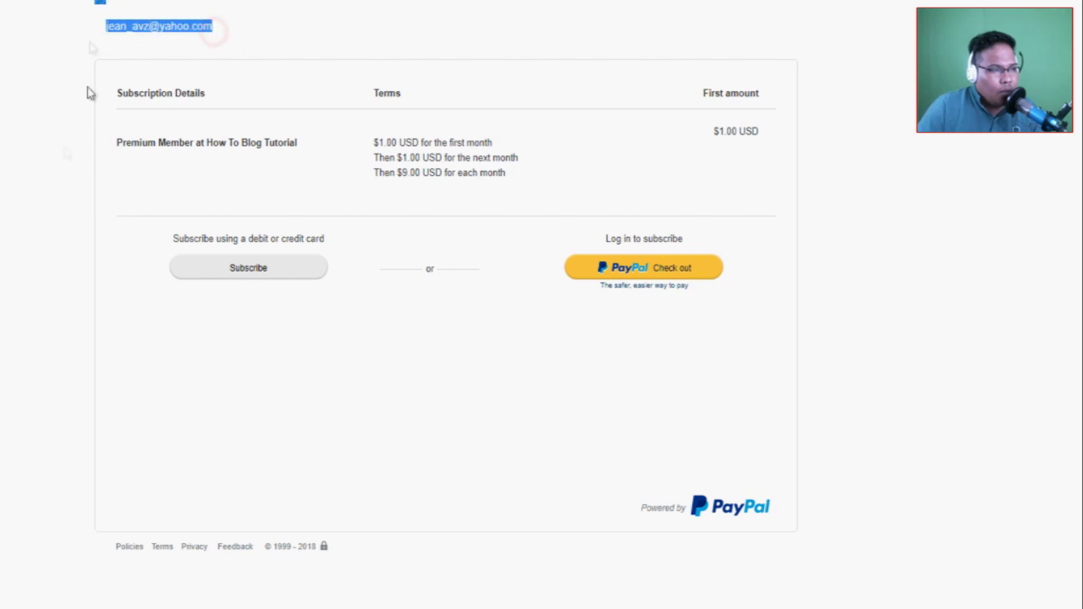
click(63, 150)
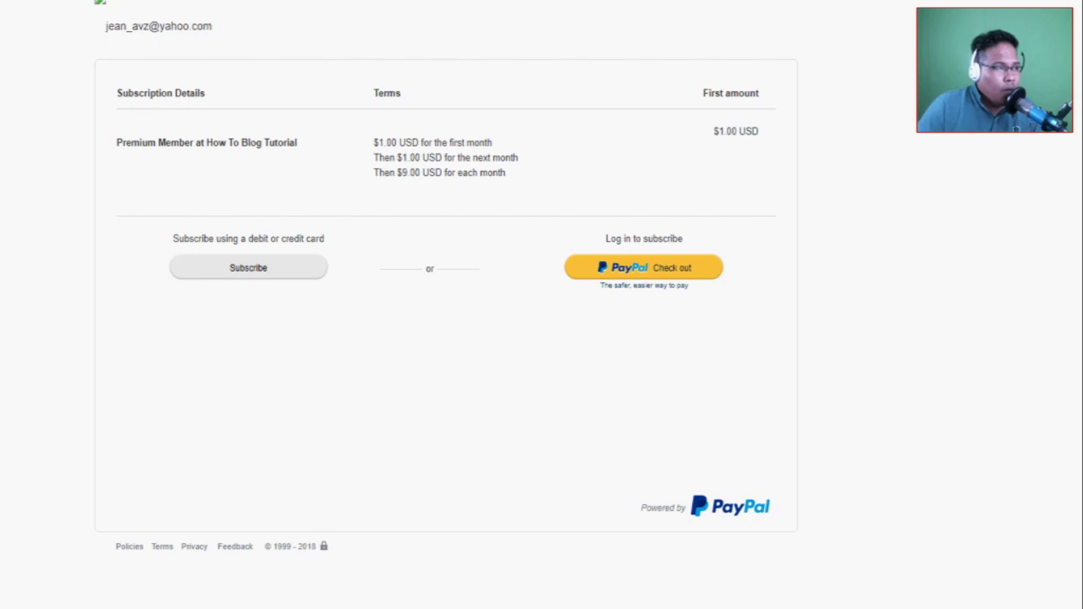
key(alt+Tab)
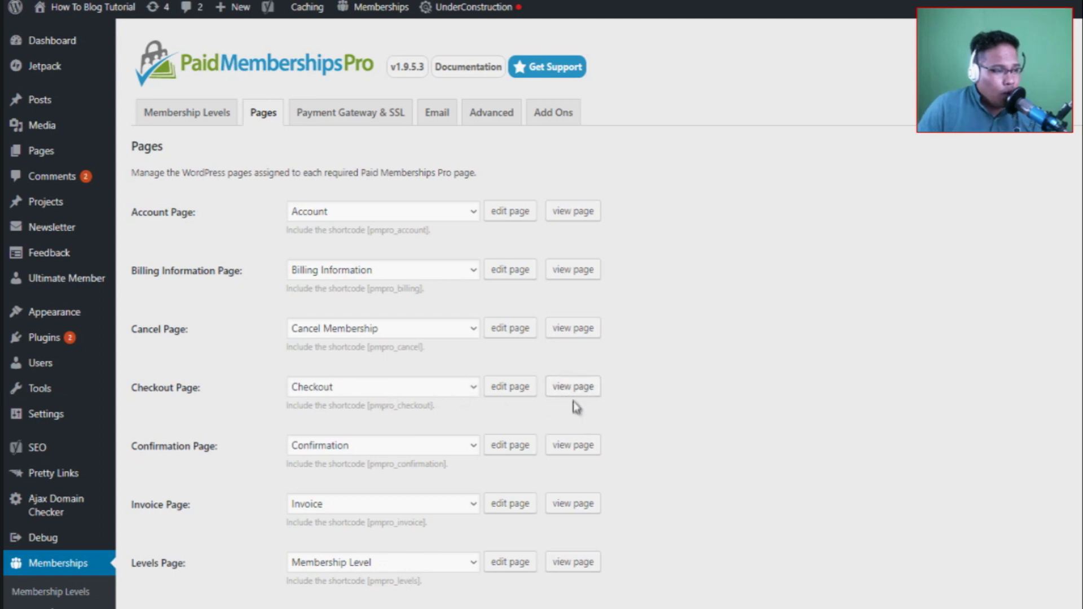
Reopen the live Checkout page and inspect the Premium Member level listing.
click(574, 390)
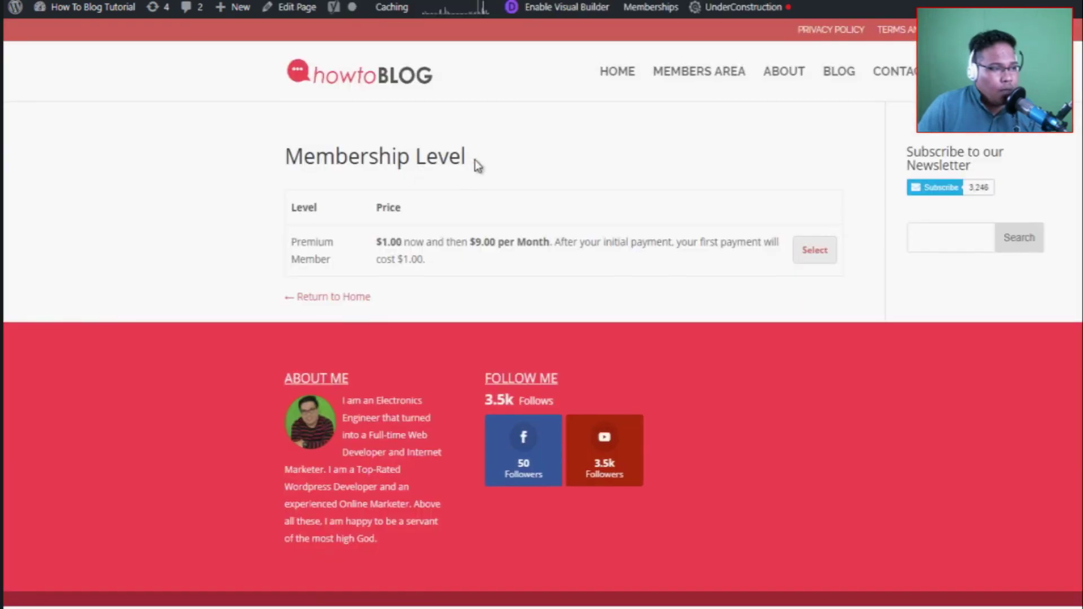
drag(475, 160, 282, 159)
click(293, 248)
drag(289, 247, 339, 266)
click(337, 246)
click(783, 298)
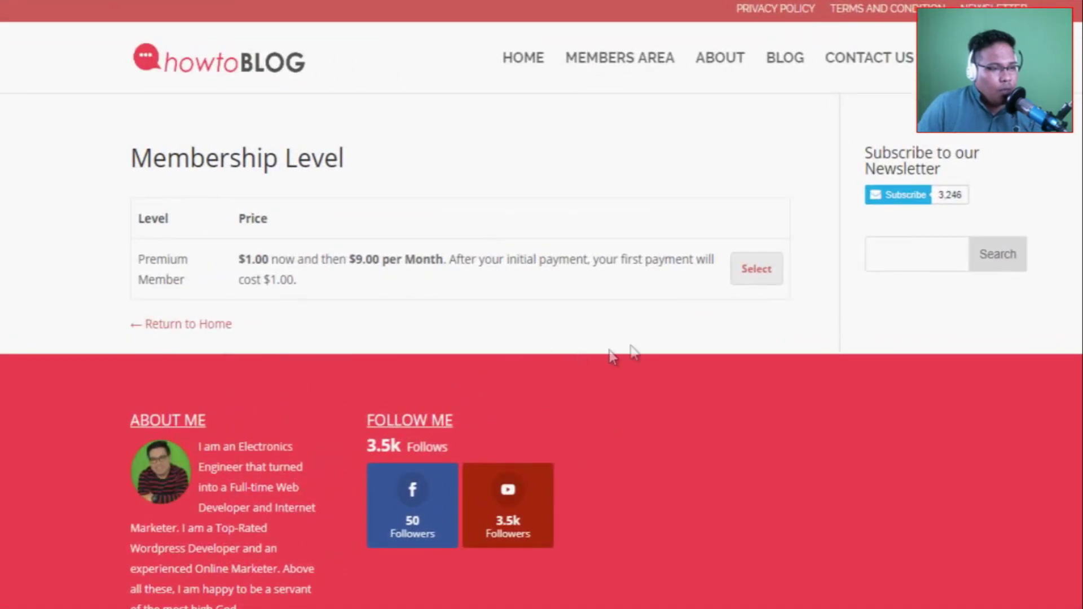
Select Premium Member for checkout and scroll through the checkout page.
click(745, 314)
click(748, 272)
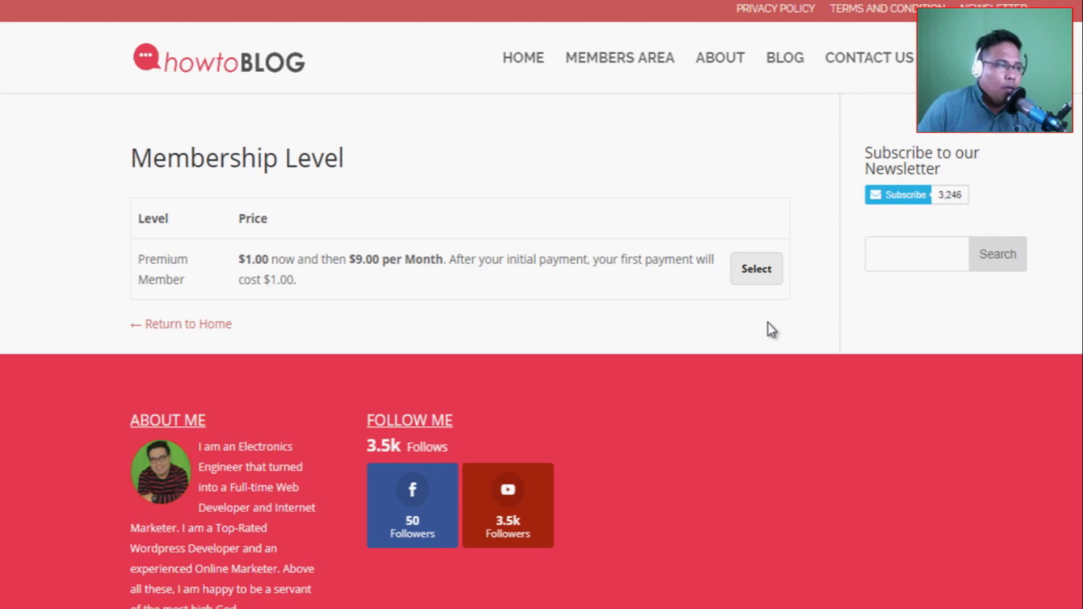
click(750, 259)
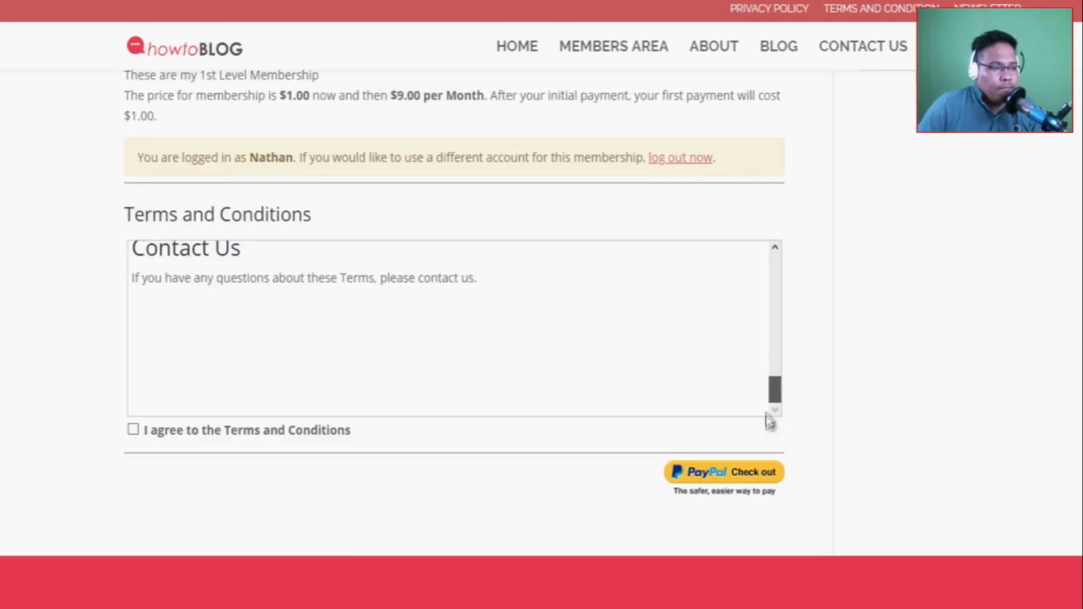
scroll(252, 457, up, 3)
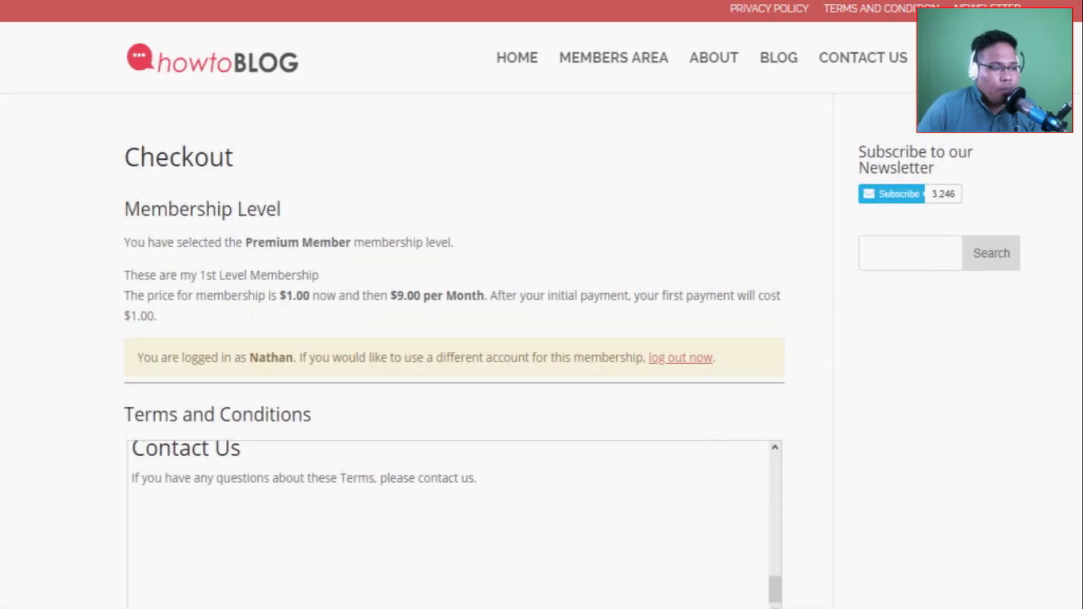
scroll(454, 445, down, 5)
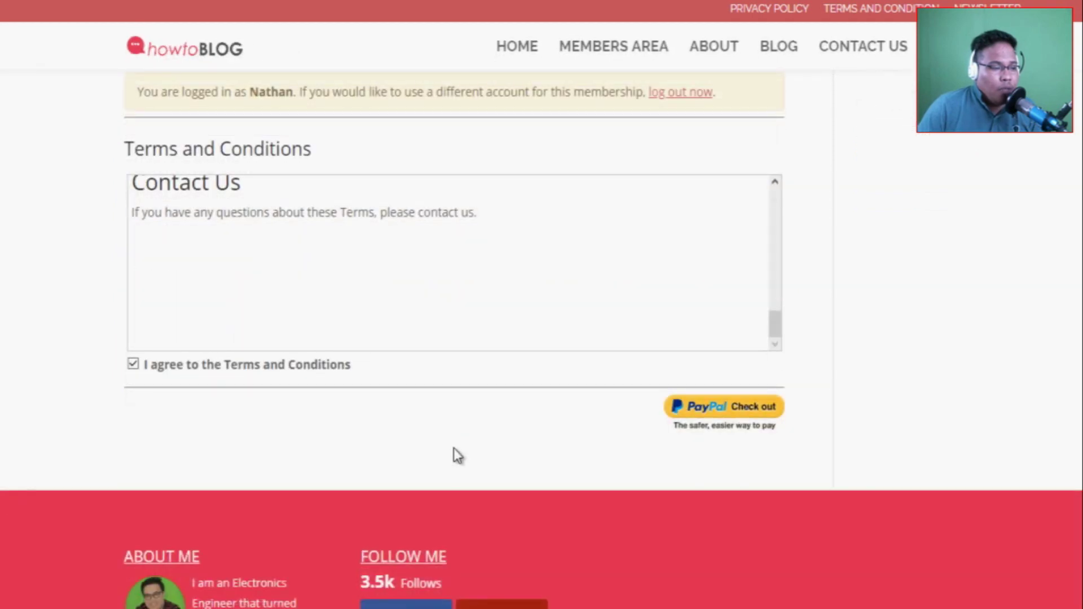
scroll(454, 448, up, 4)
scroll(466, 460, up, 8)
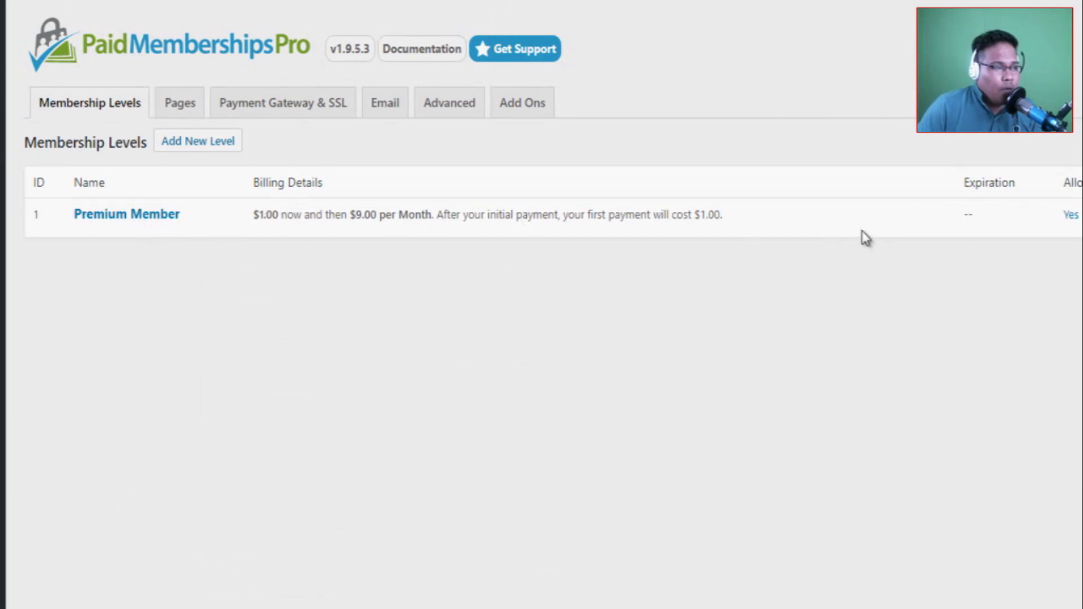
Start a new membership level named 'Platinum Member'.
click(206, 142)
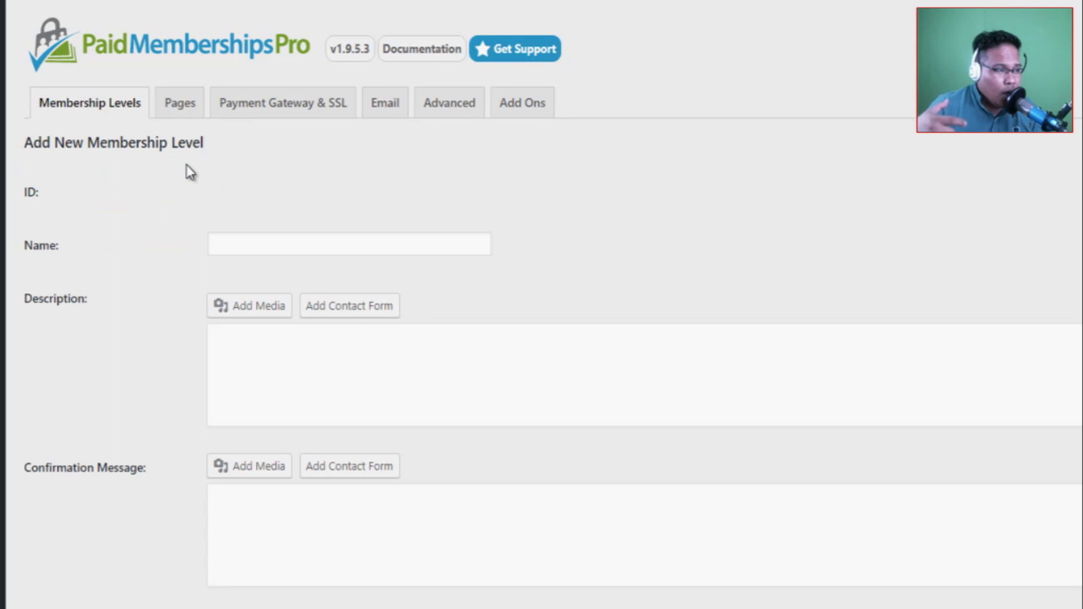
click(264, 240)
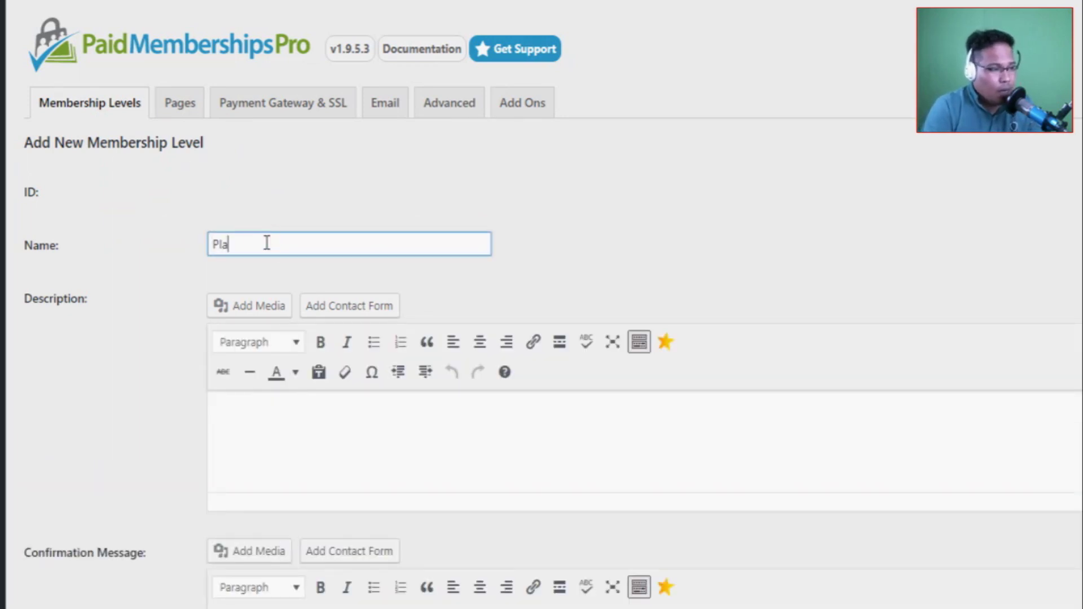
text(Platinum Member)
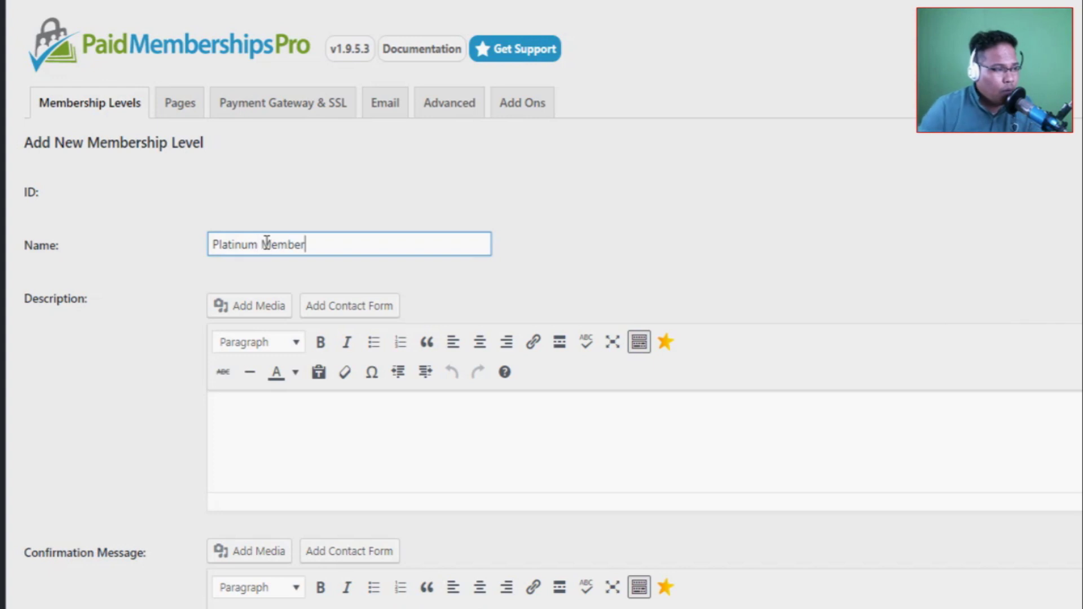
click(276, 408)
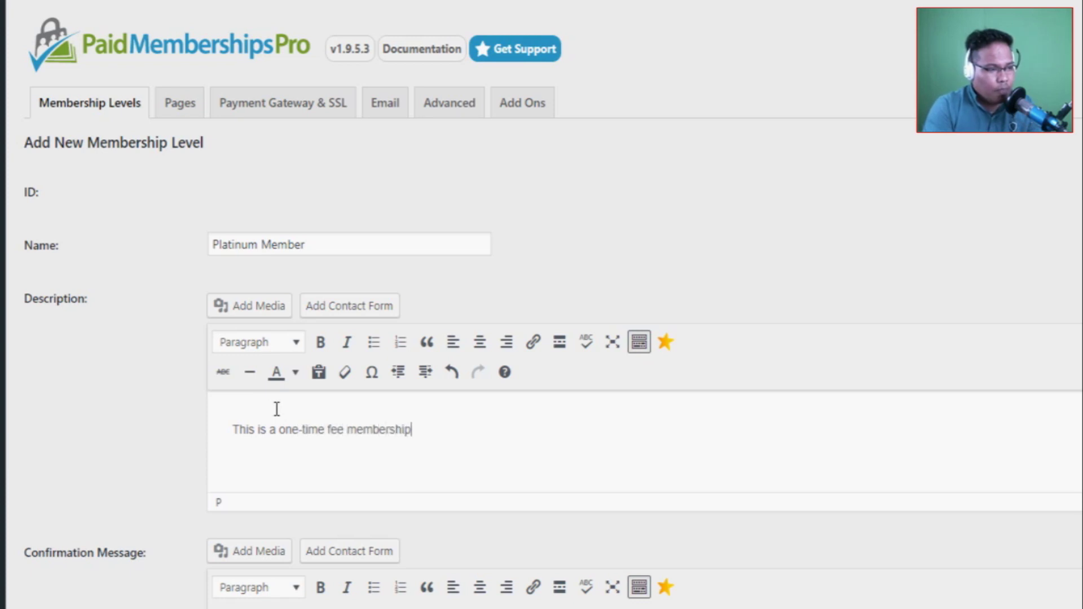
Give the level a one-time $199 initial payment and save it.
scroll(327, 438, down, 2)
scroll(118, 258, up, 2)
scroll(631, 501, down, 10)
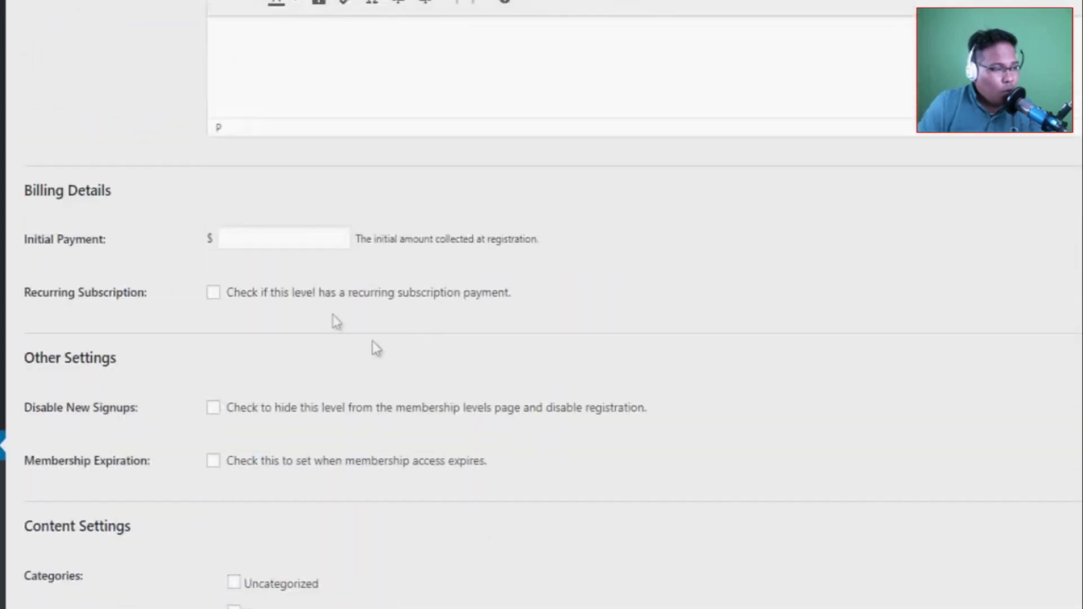
click(241, 238)
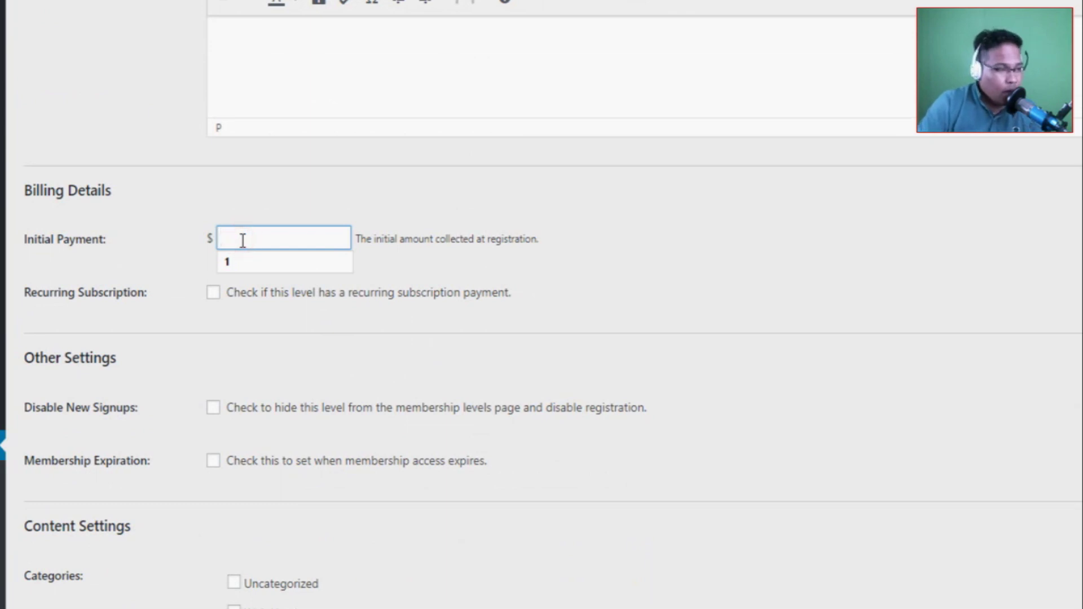
text(199)
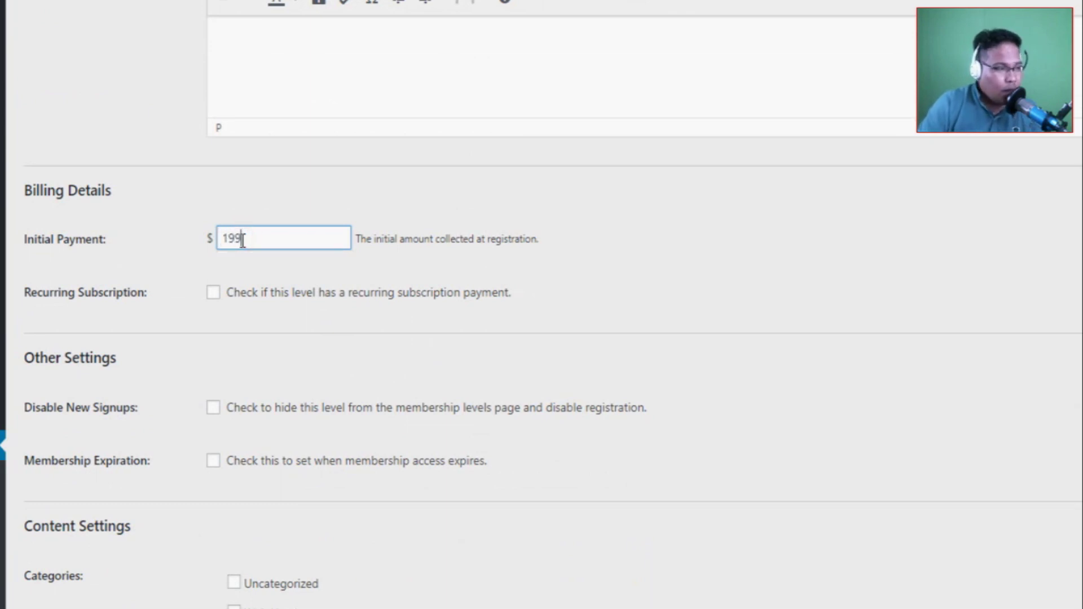
click(801, 607)
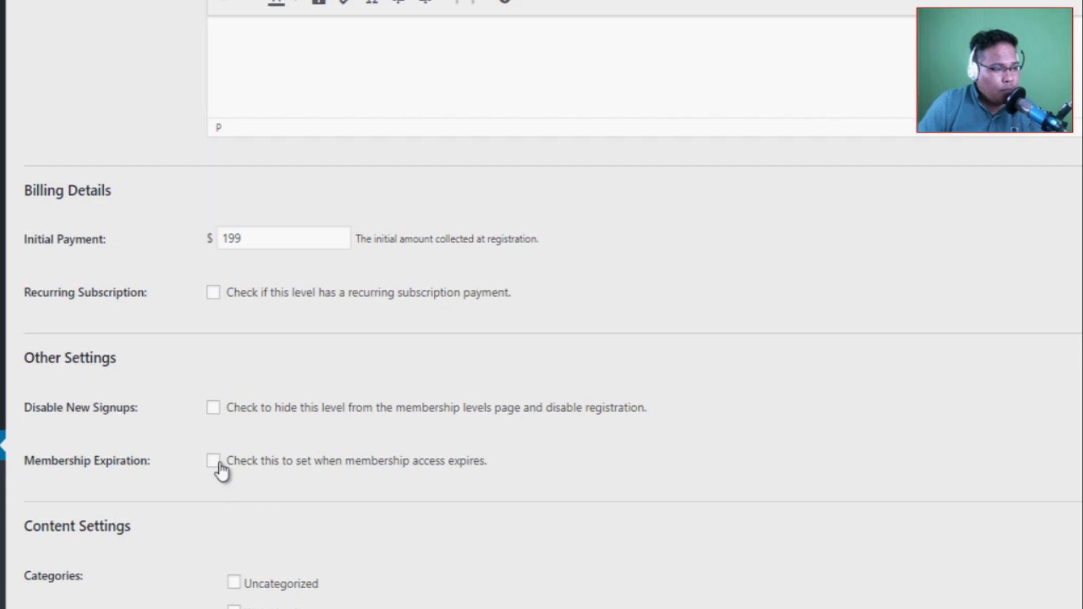
scroll(293, 496, down, 2)
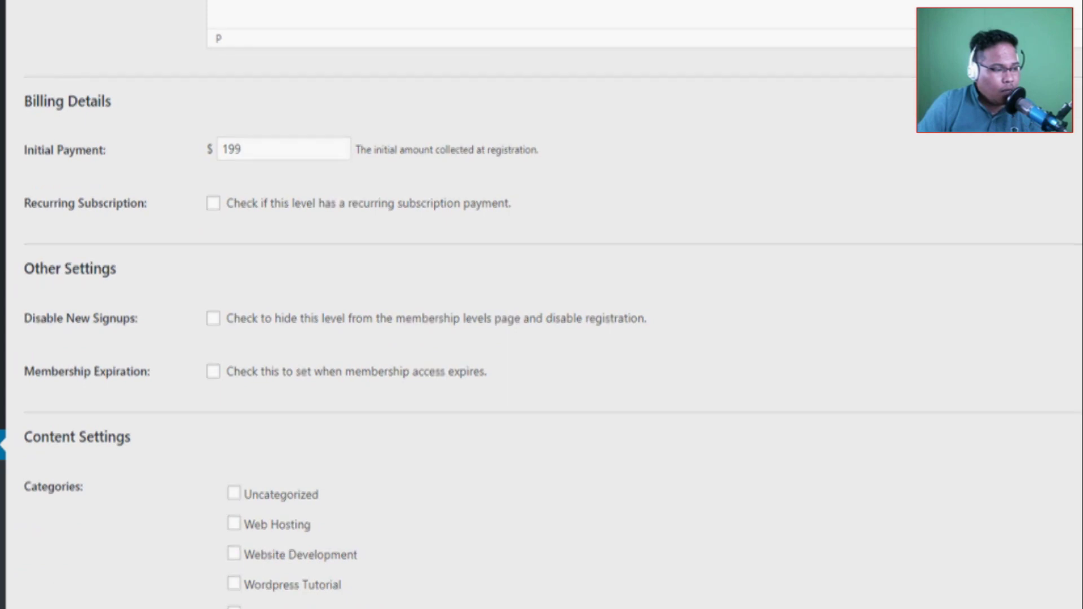
scroll(66, 544, down, 3)
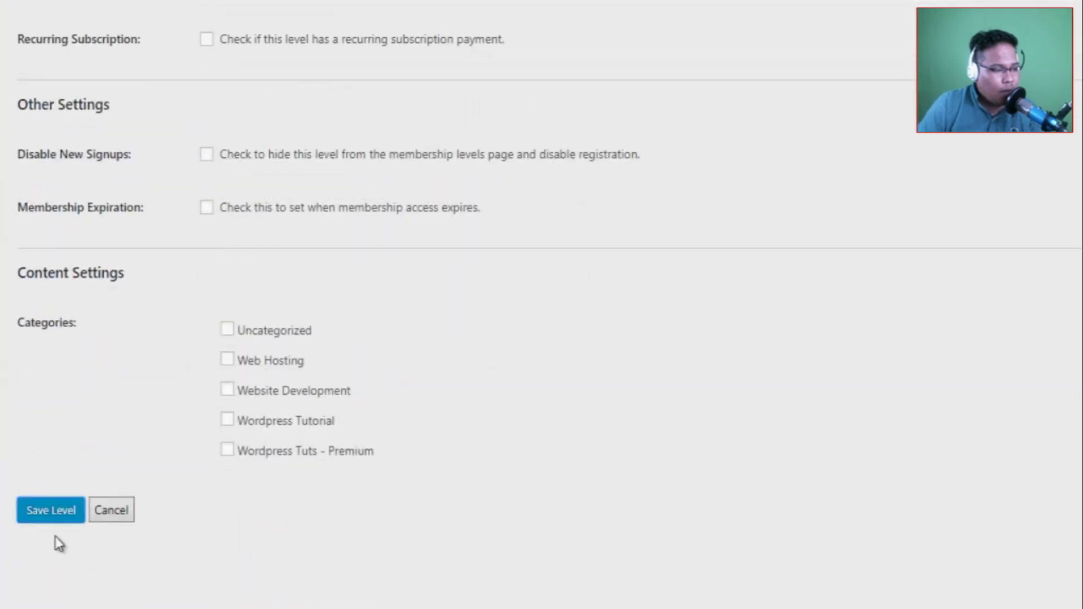
key(Return)
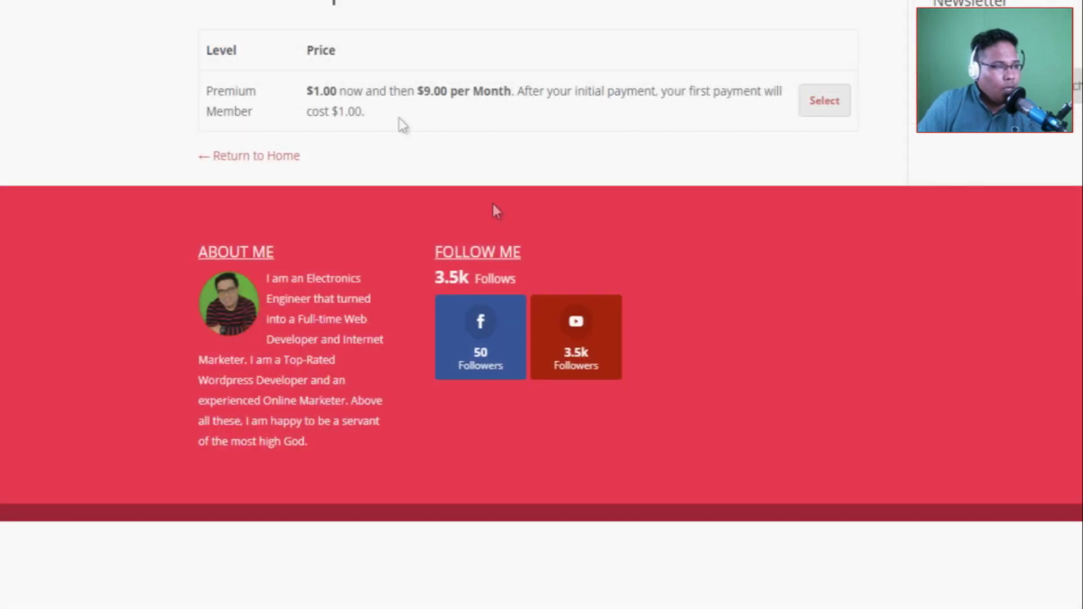
Reload the levels page, select Platinum Member for checkout, and tick the Terms and Conditions agreement.
right_click(116, 15)
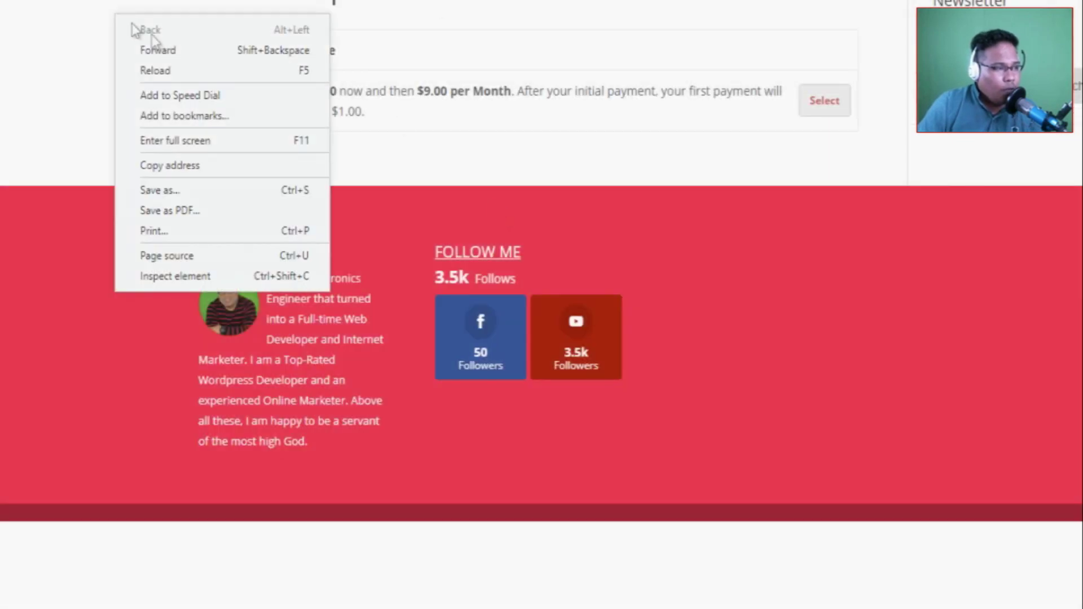
click(161, 70)
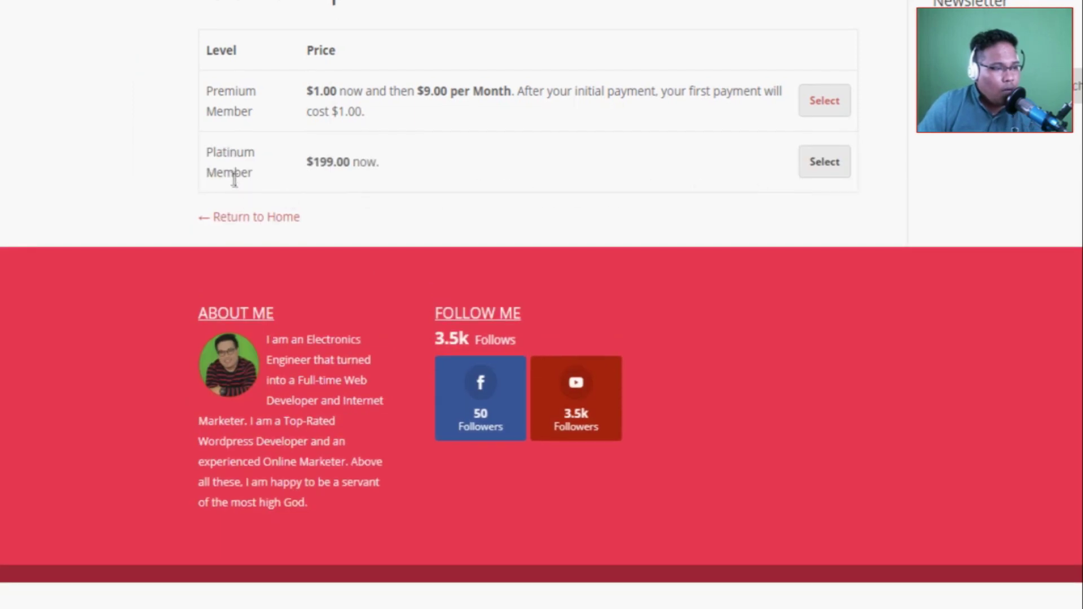
click(823, 160)
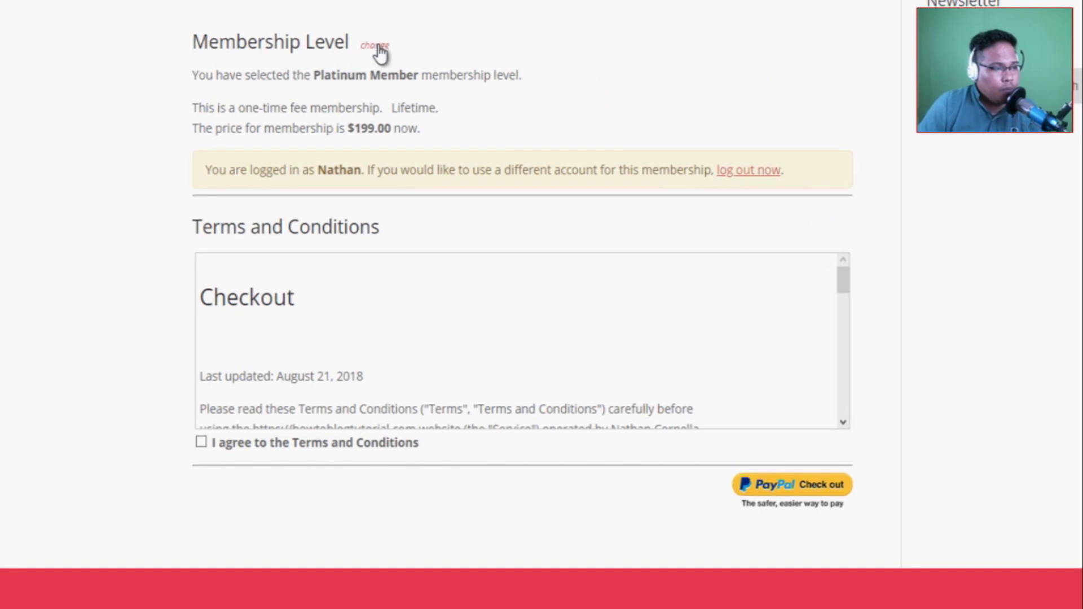
scroll(730, 152, down, 5)
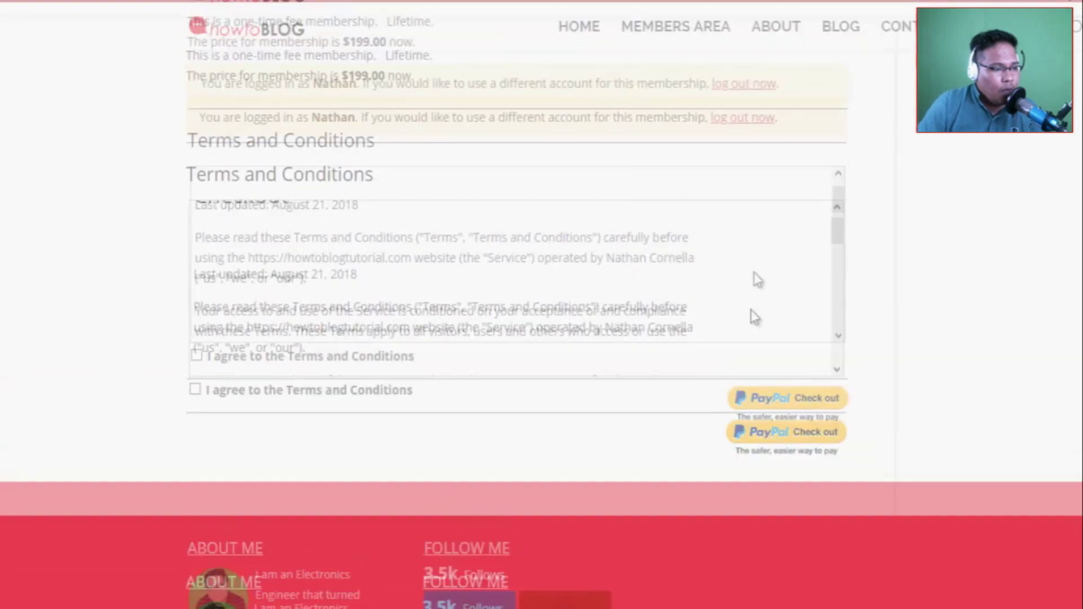
scroll(286, 527, down, 1)
click(190, 458)
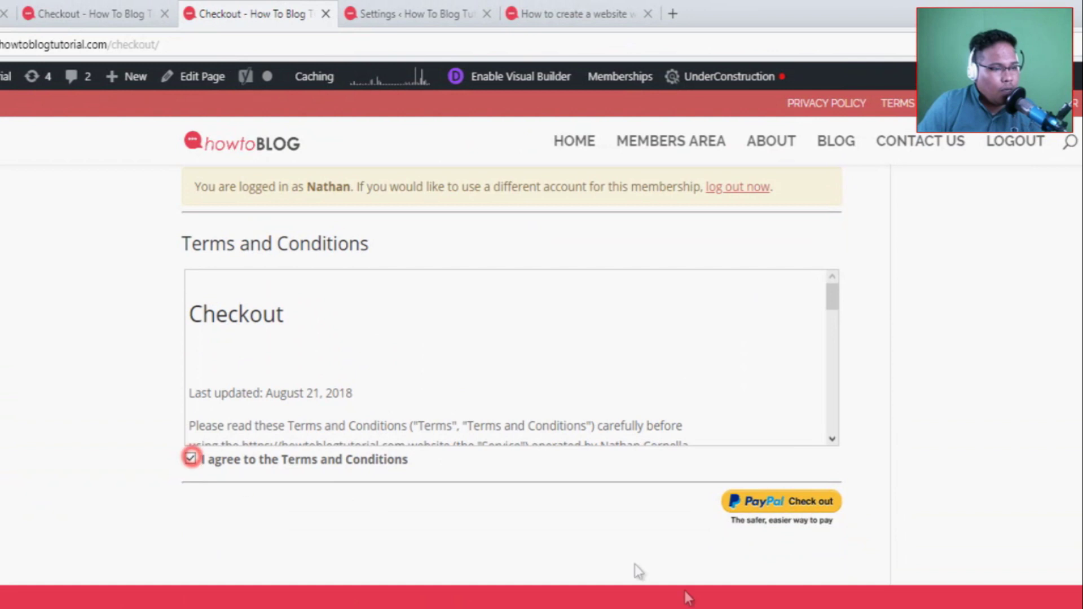
scroll(638, 571, up, 4)
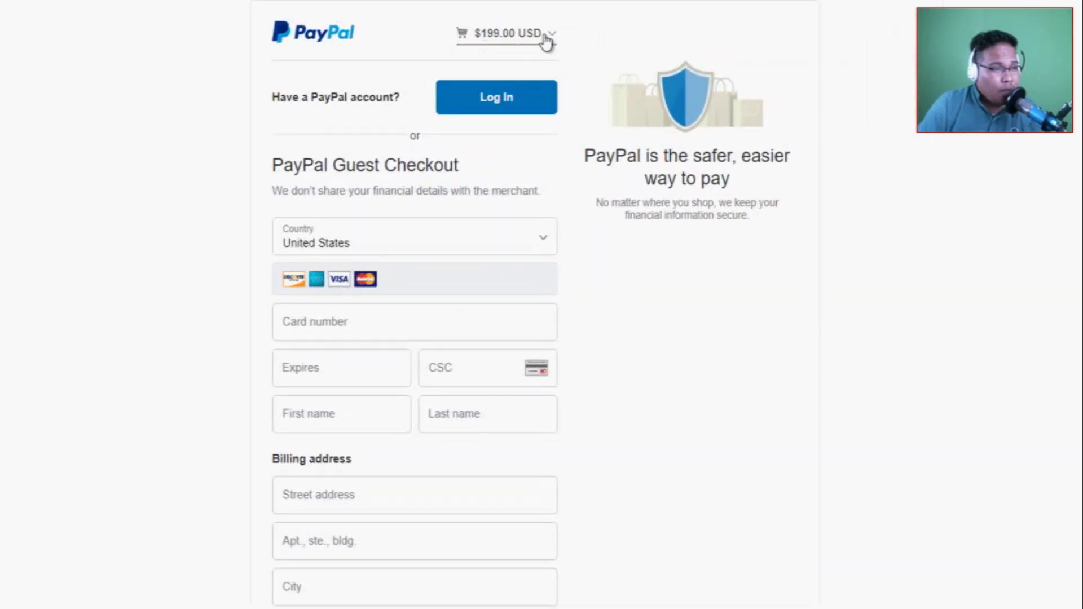
Scroll through the PayPal guest checkout form to confirm the $199.00 USD total.
scroll(773, 484, up, 1)
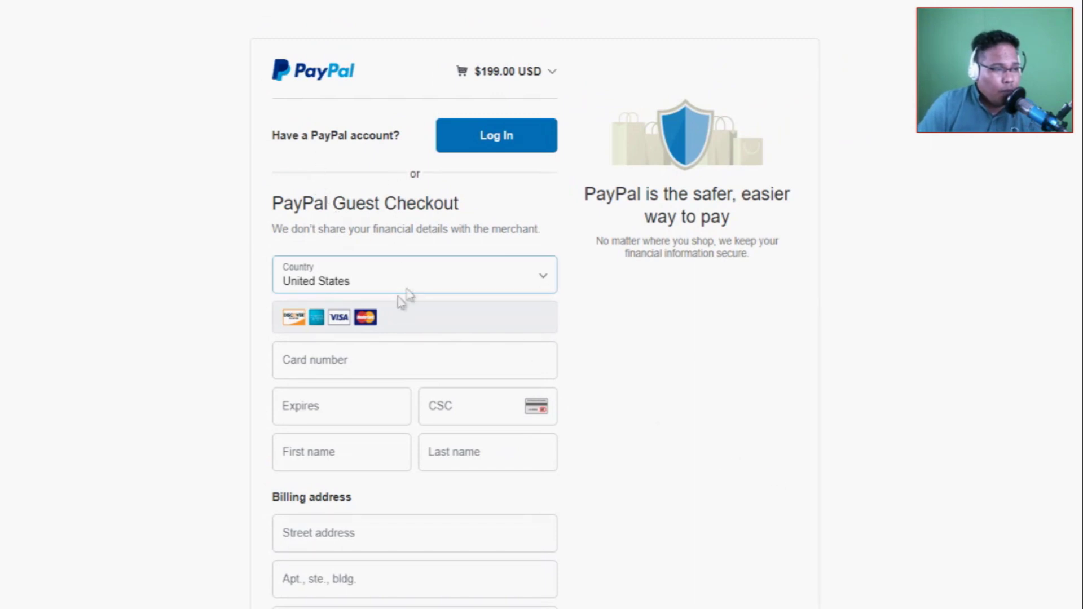
scroll(358, 440, down, 3)
scroll(339, 603, down, 1)
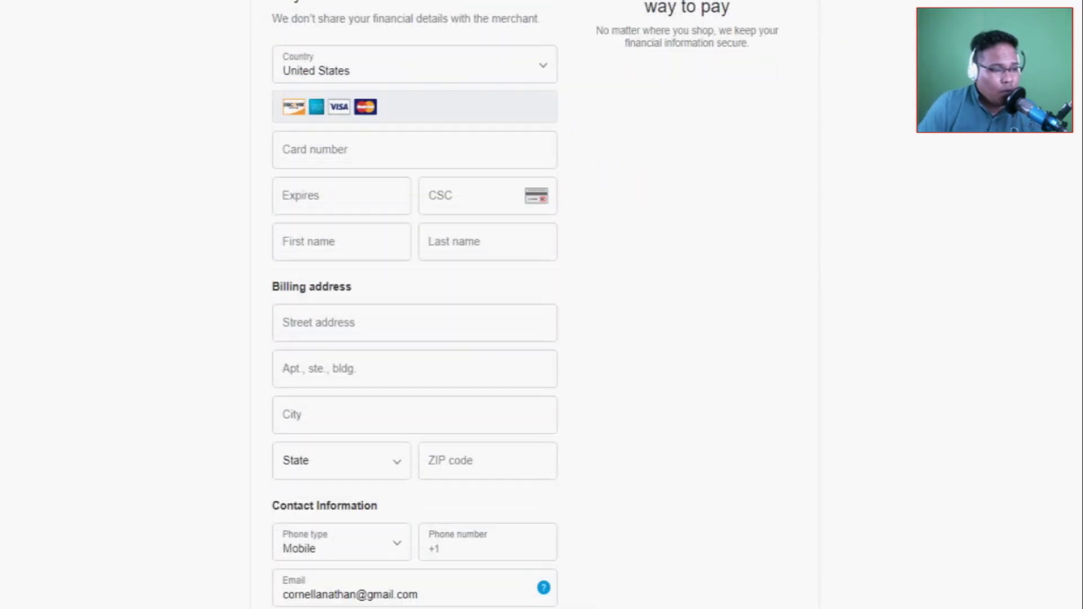
scroll(708, 521, up, 4)
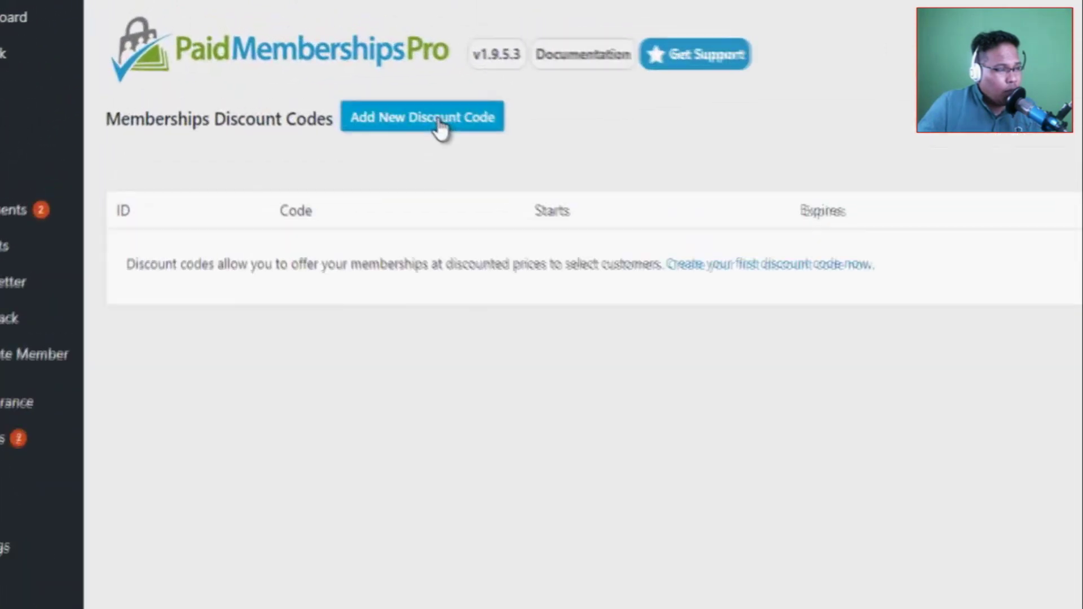
Add a new discount code, replacing the generated value with HTBT2018 and setting expiry month to January.
click(441, 125)
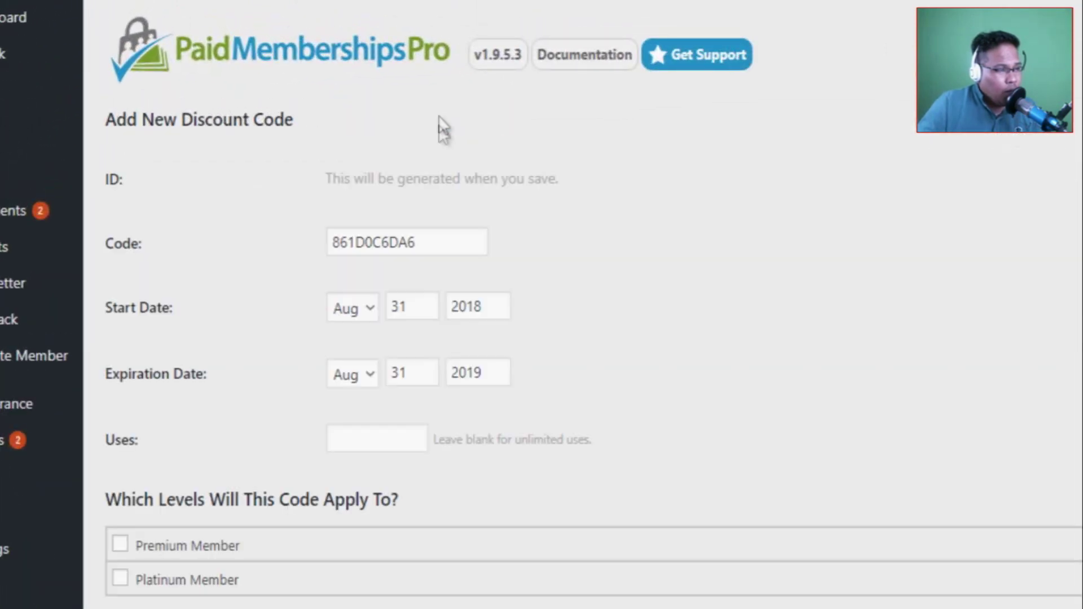
click(437, 240)
double_click(437, 240)
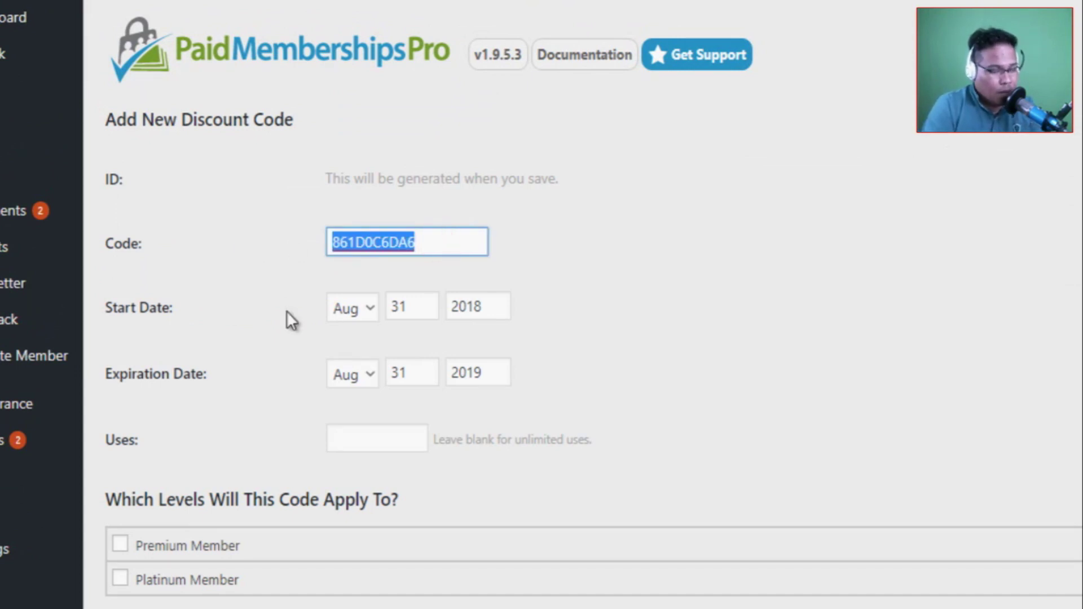
text(HTBT)
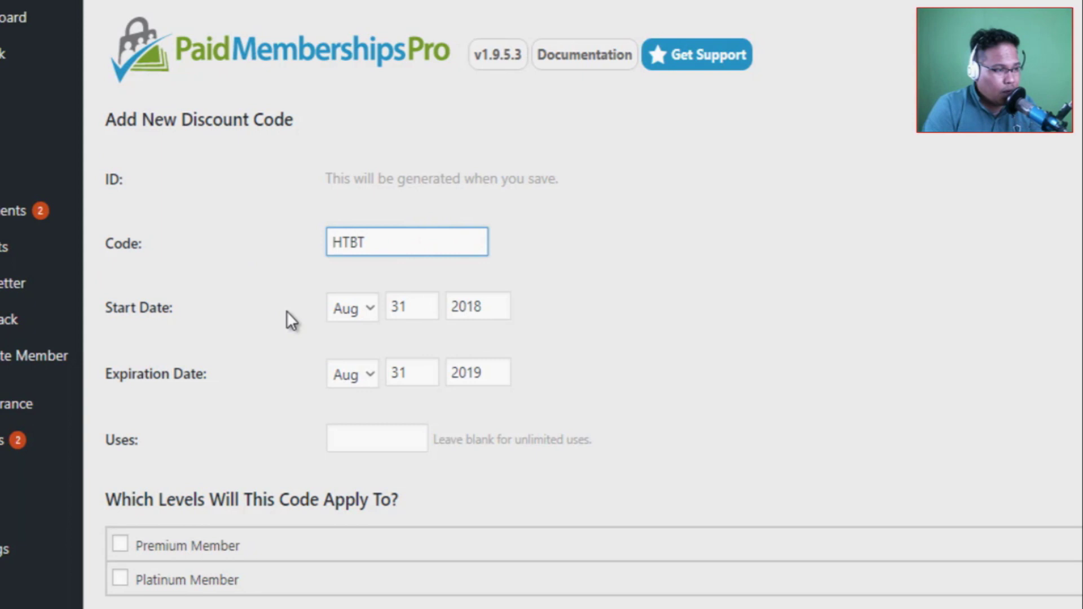
text(2018)
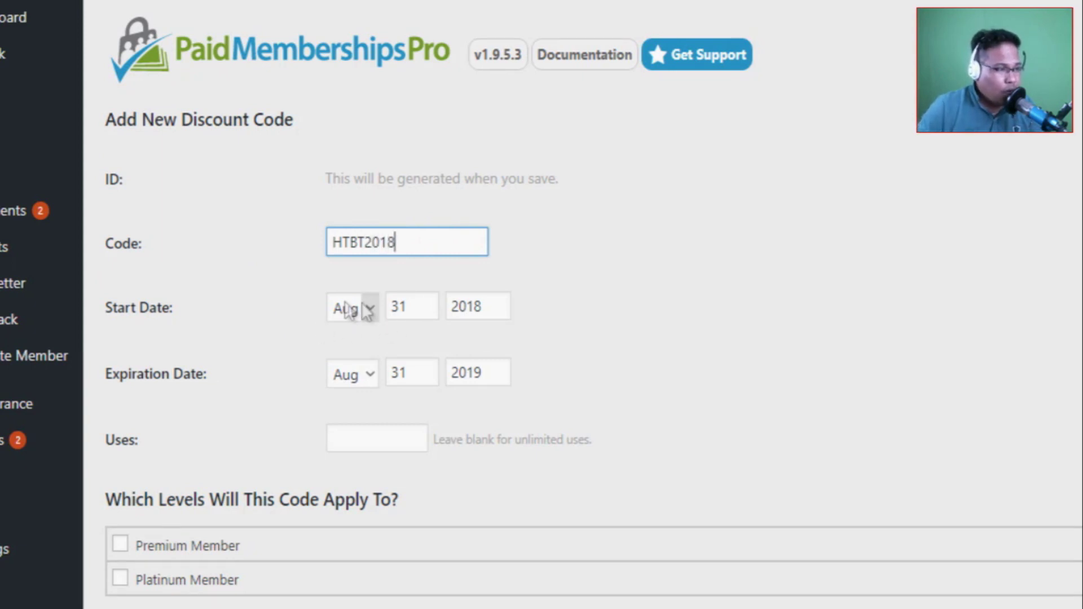
click(372, 375)
click(366, 403)
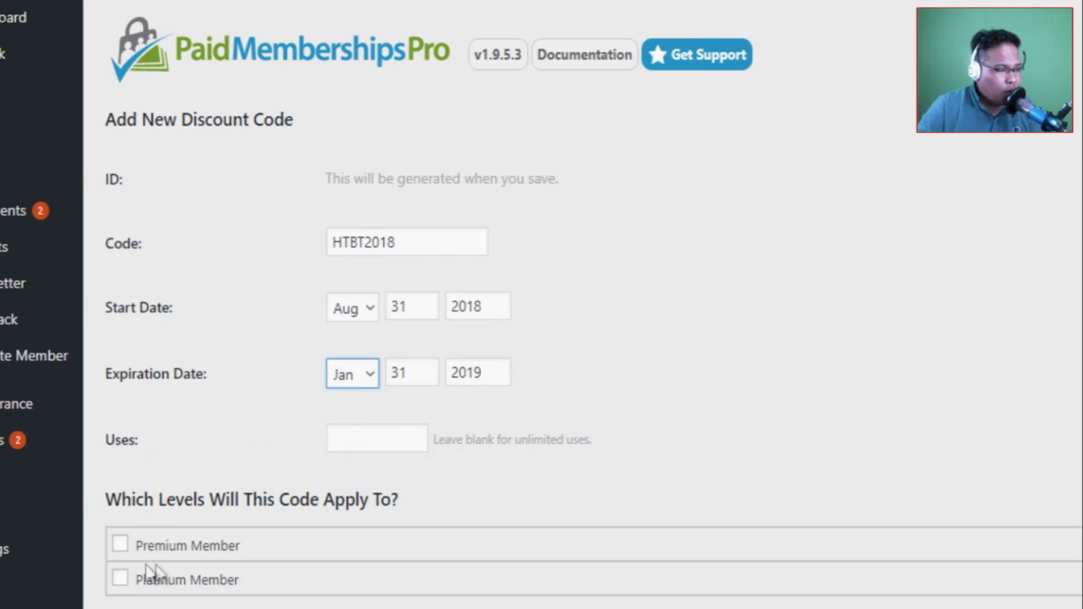
Apply HTBT2018 to the Premium Member level and start adjusting its billing amount.
click(120, 544)
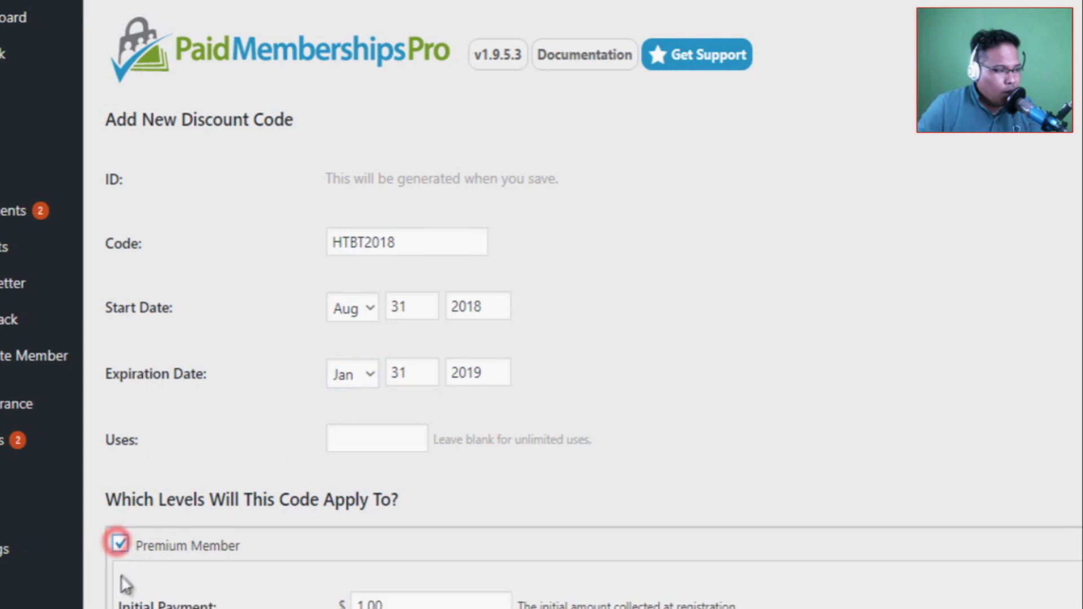
scroll(270, 529, down, 5)
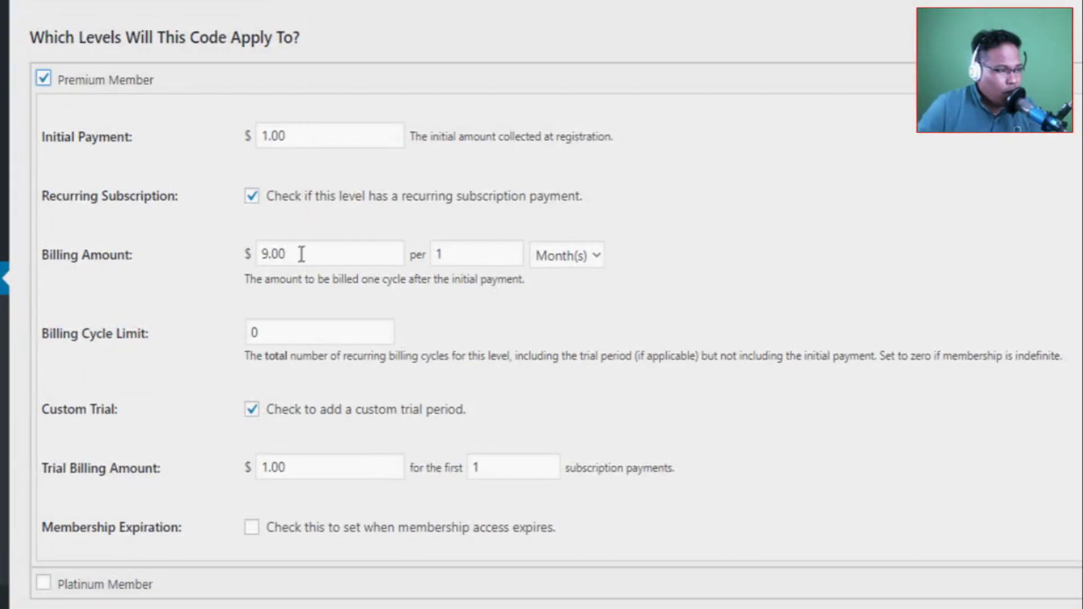
click(266, 254)
key(BackSpace)
text(5)
click(781, 230)
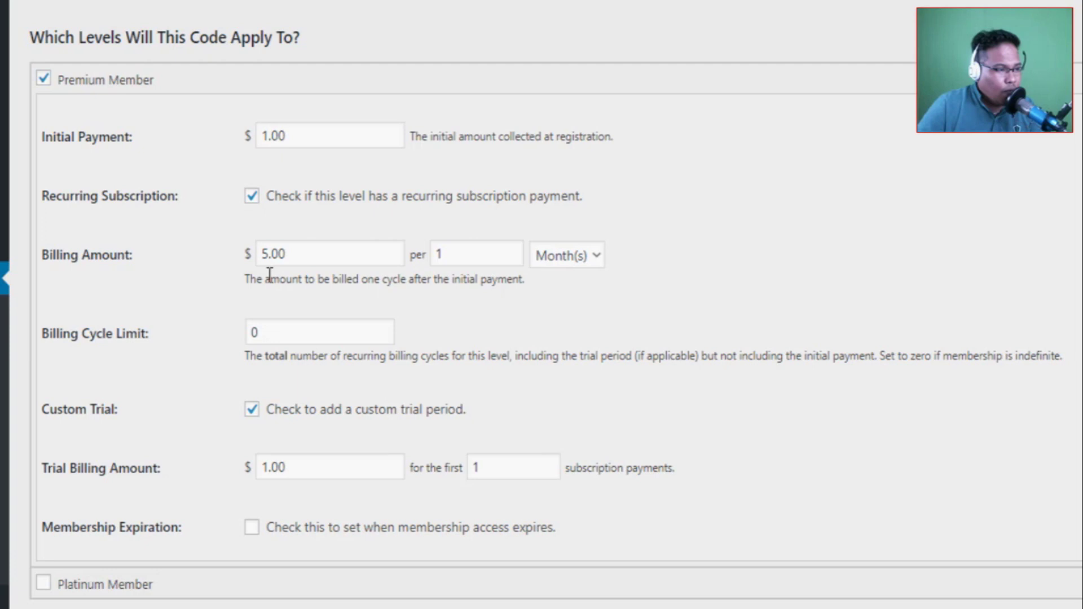
Set Premium Member's initial payment to $0 and billing amount to $9 per month.
double_click(301, 131)
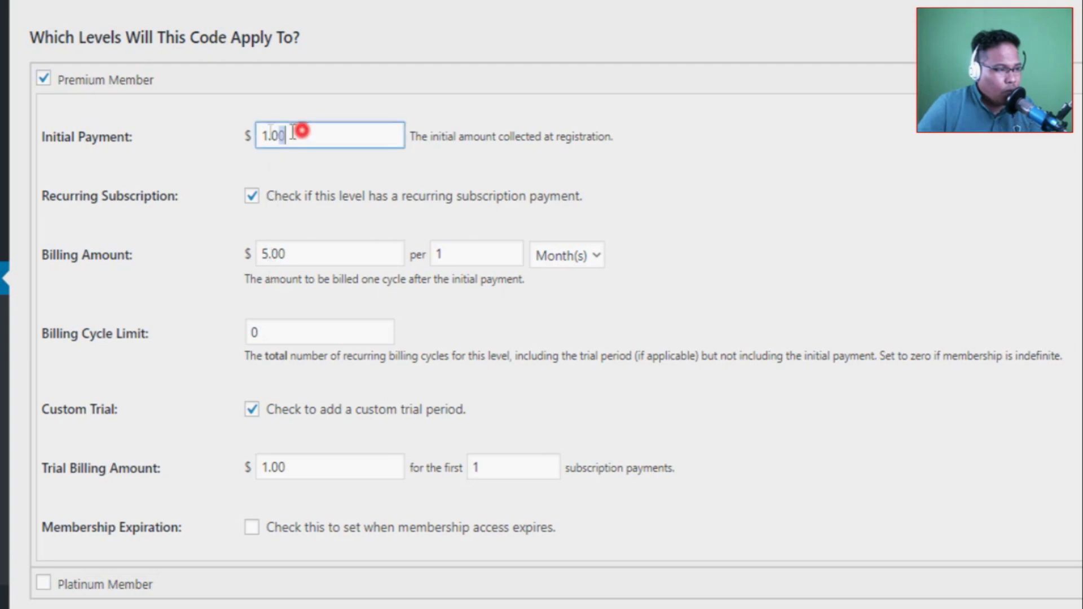
double_click(294, 254)
text(9)
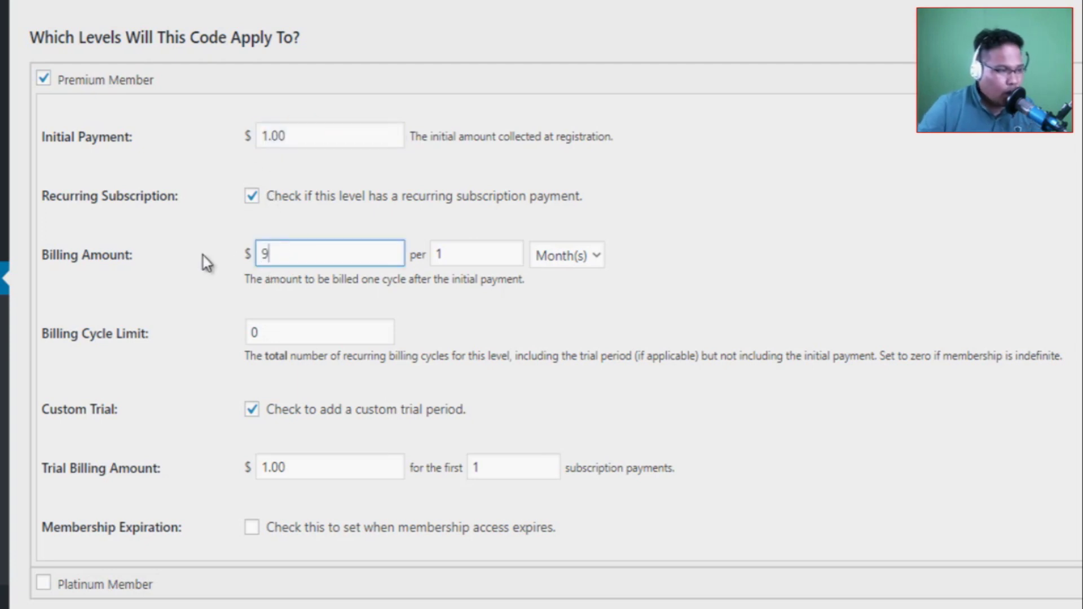
double_click(290, 136)
text(0)
click(226, 136)
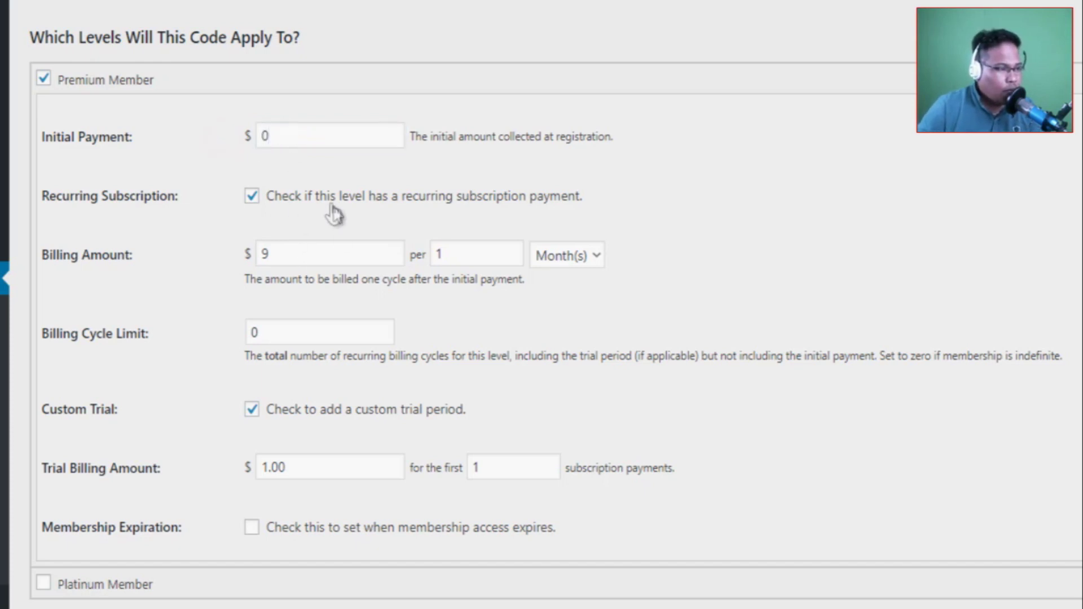
scroll(290, 247, up, 3)
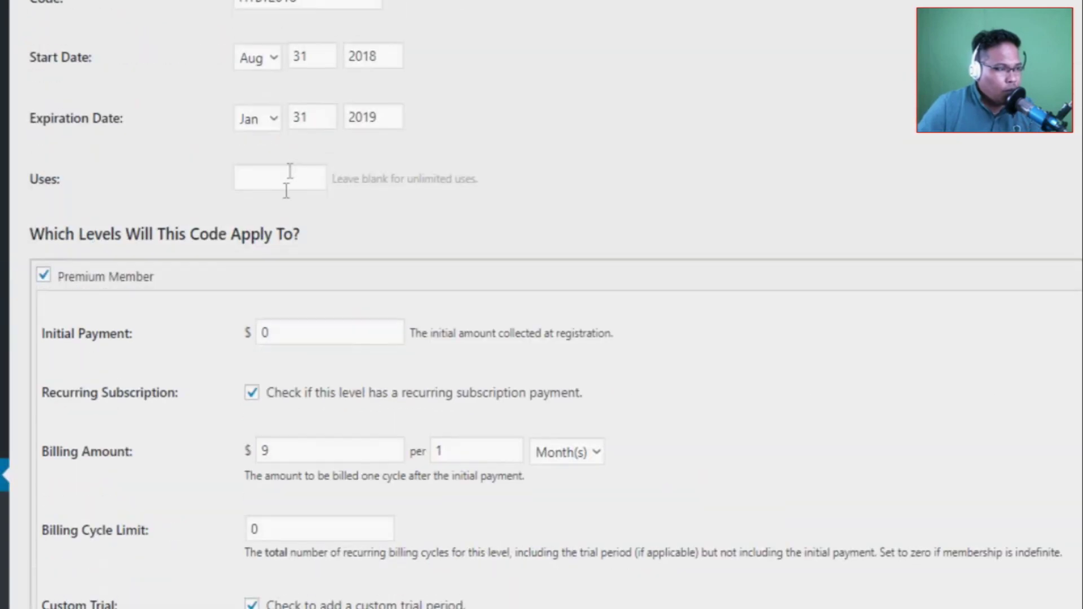
scroll(290, 171, down, 4)
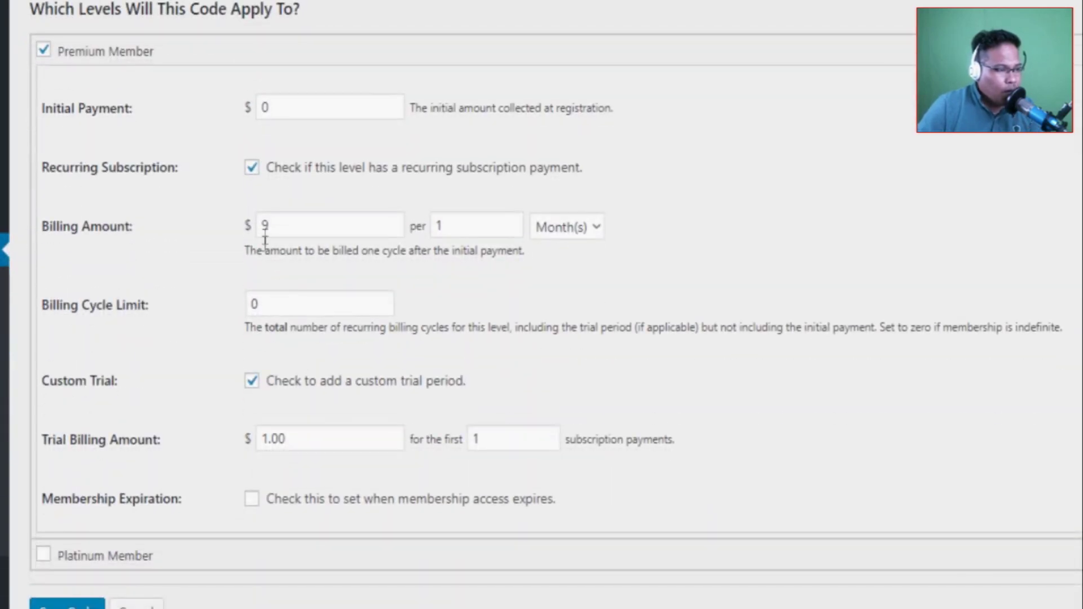
click(76, 605)
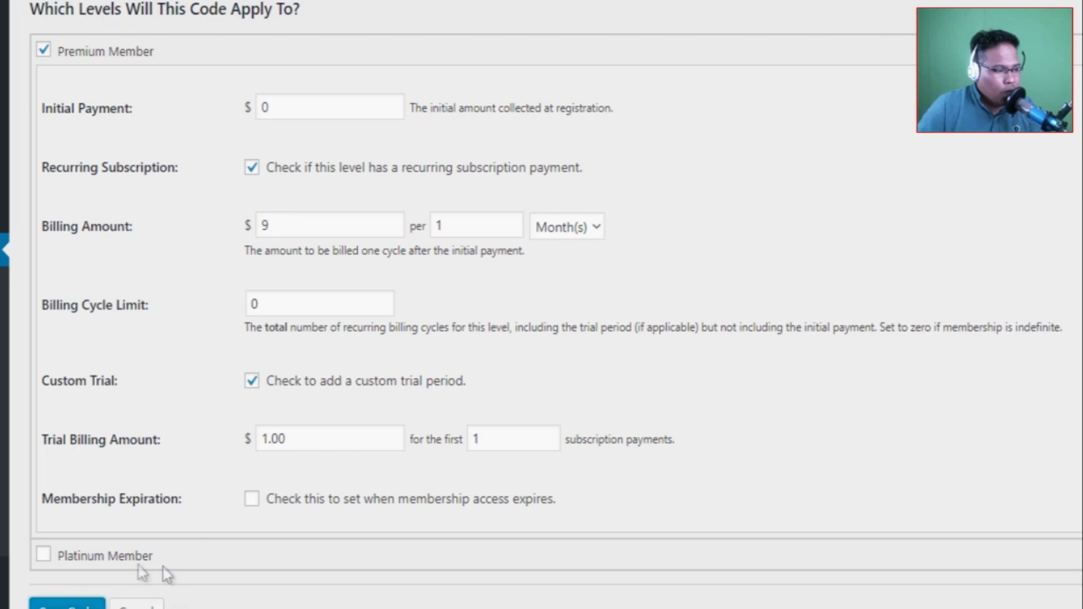
Also apply HTBT2018 to Platinum Member, change its initial payment from 199.00 to 99.00, and save the code.
click(44, 554)
scroll(351, 483, down, 3)
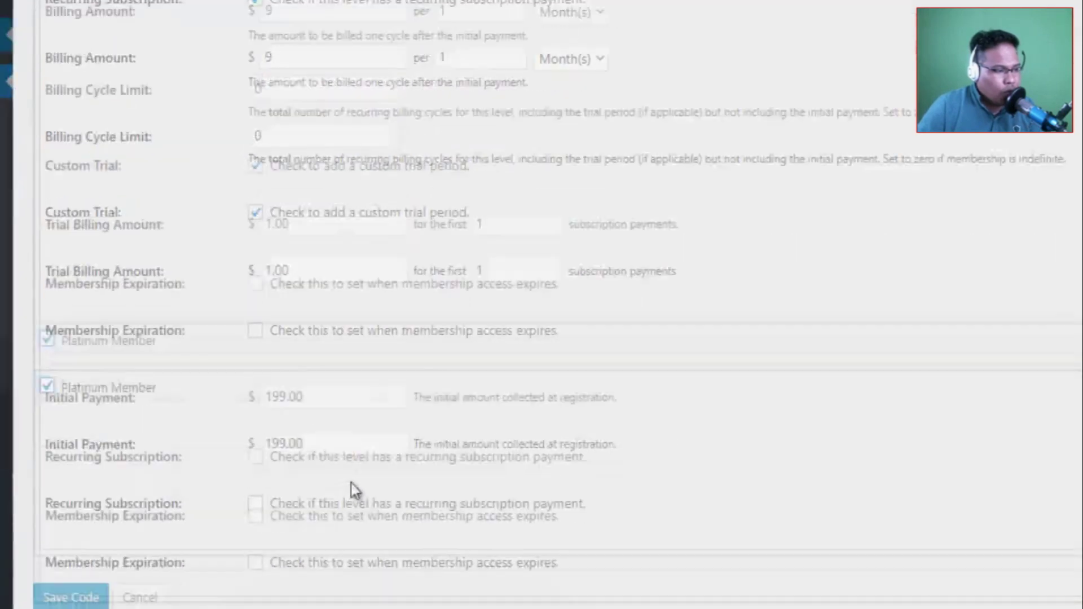
click(272, 390)
key(BackSpace)
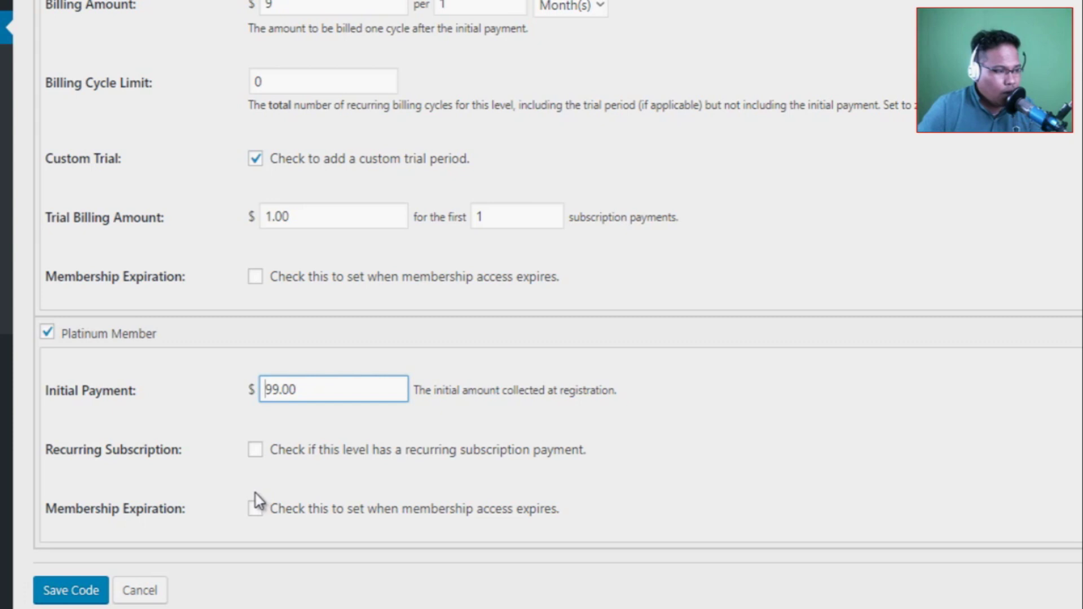
click(69, 593)
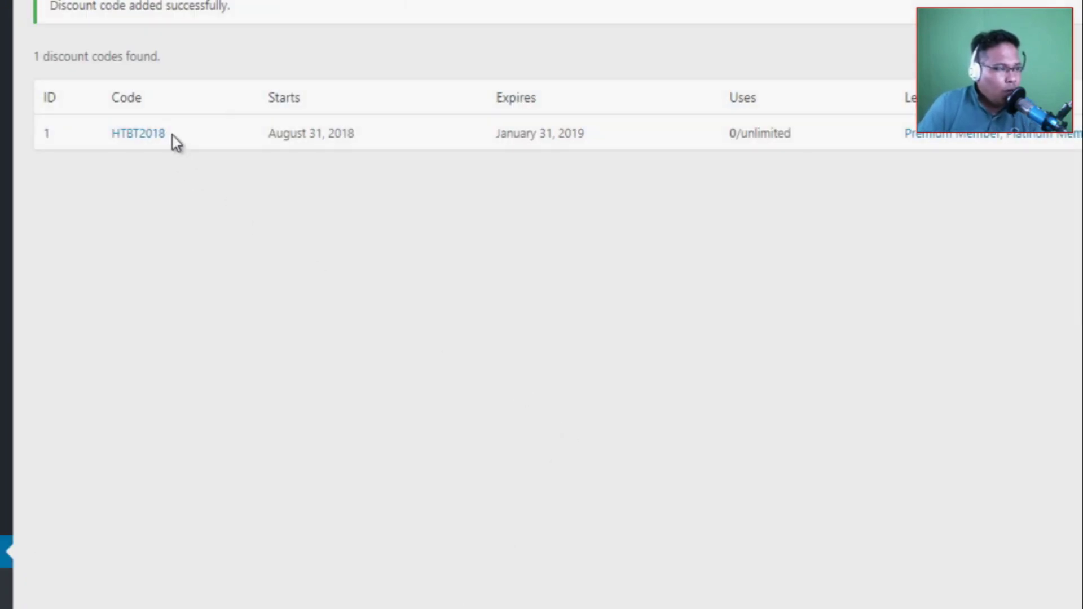
Copy the HTBT2018 code from the codes list and reload the front-end membership levels page.
drag(173, 134, 103, 134)
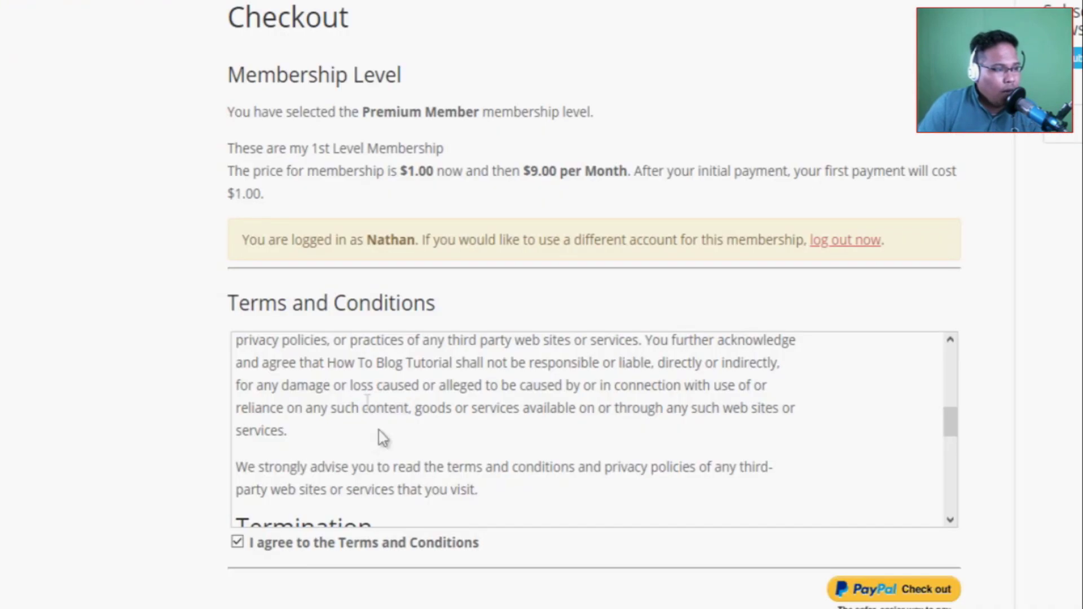
scroll(305, 389, up, 5)
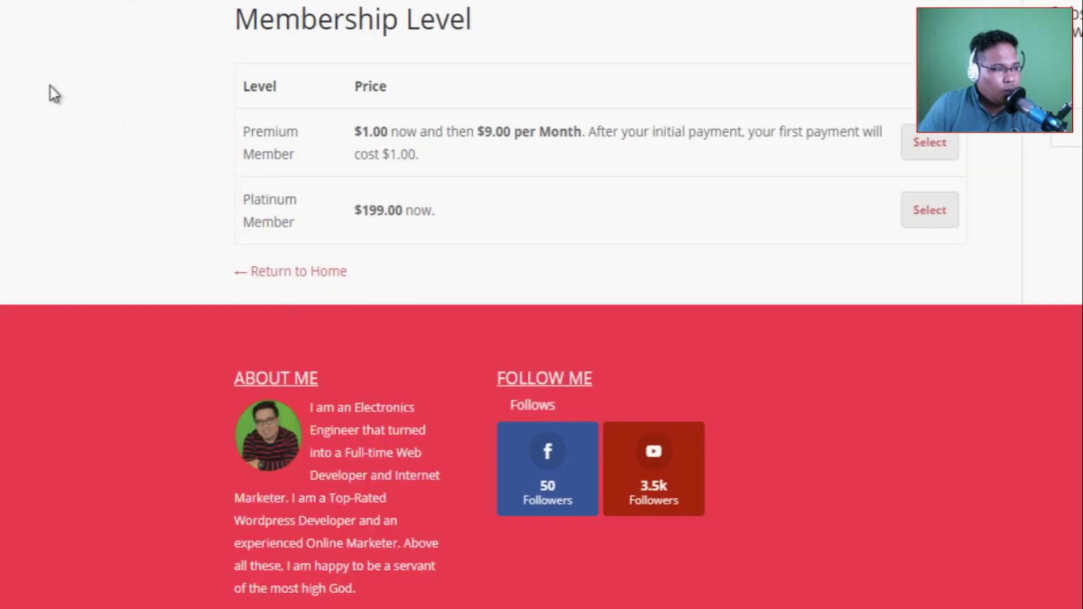
right_click(50, 91)
click(116, 148)
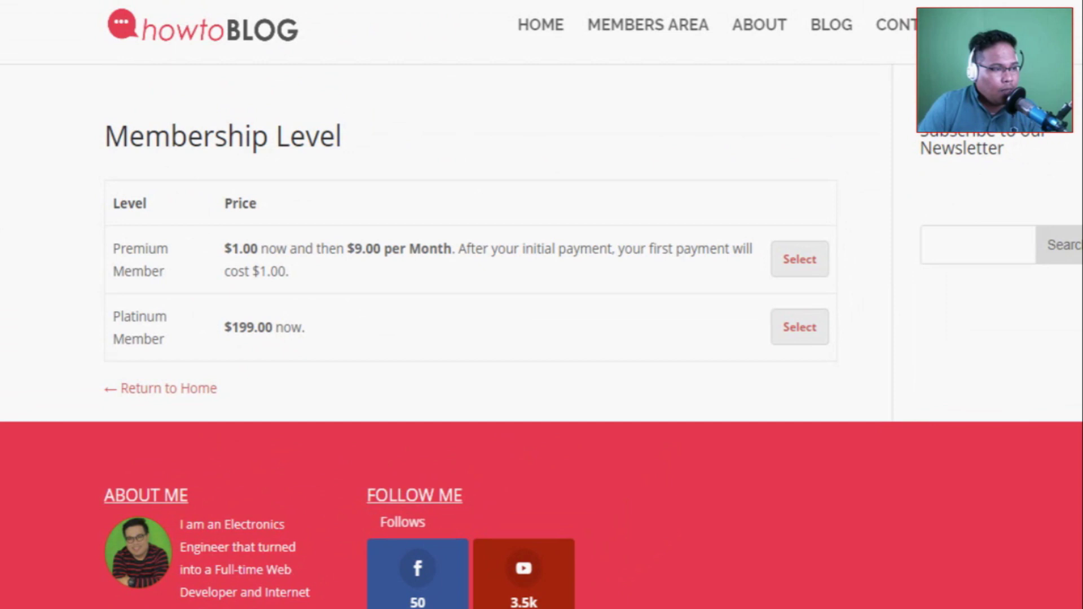
Select Platinum Member for checkout and apply the pasted HTBT2018 discount code.
click(793, 333)
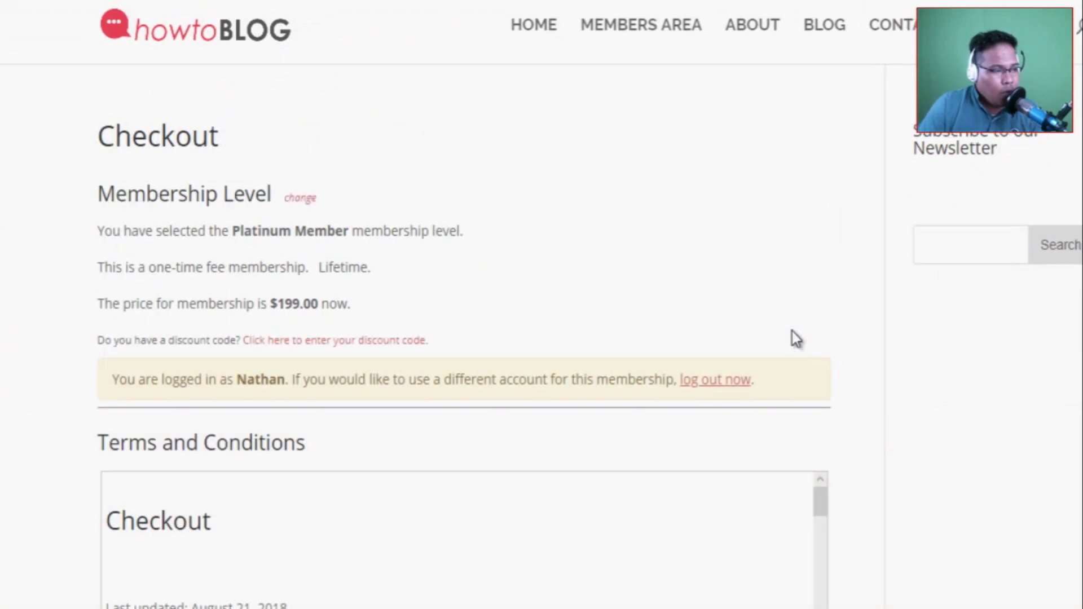
scroll(480, 307, down, 4)
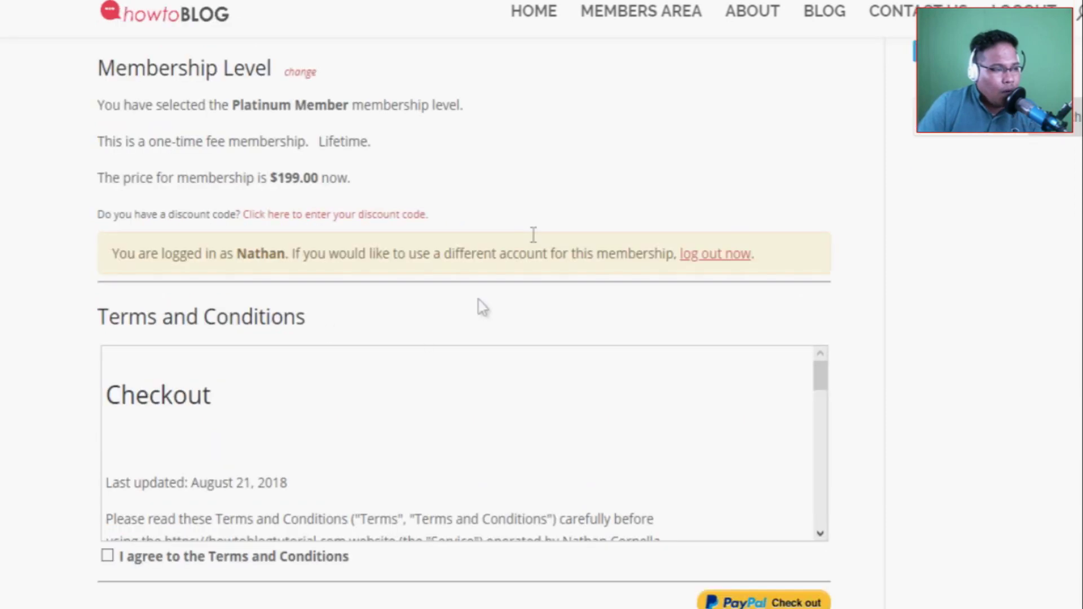
scroll(324, 406, up, 2)
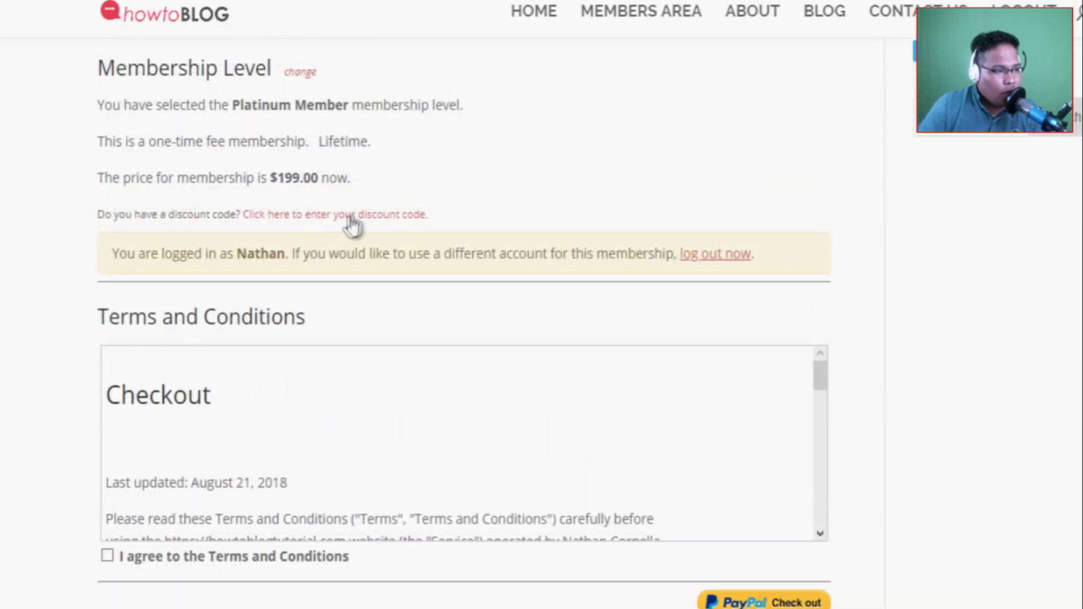
click(353, 216)
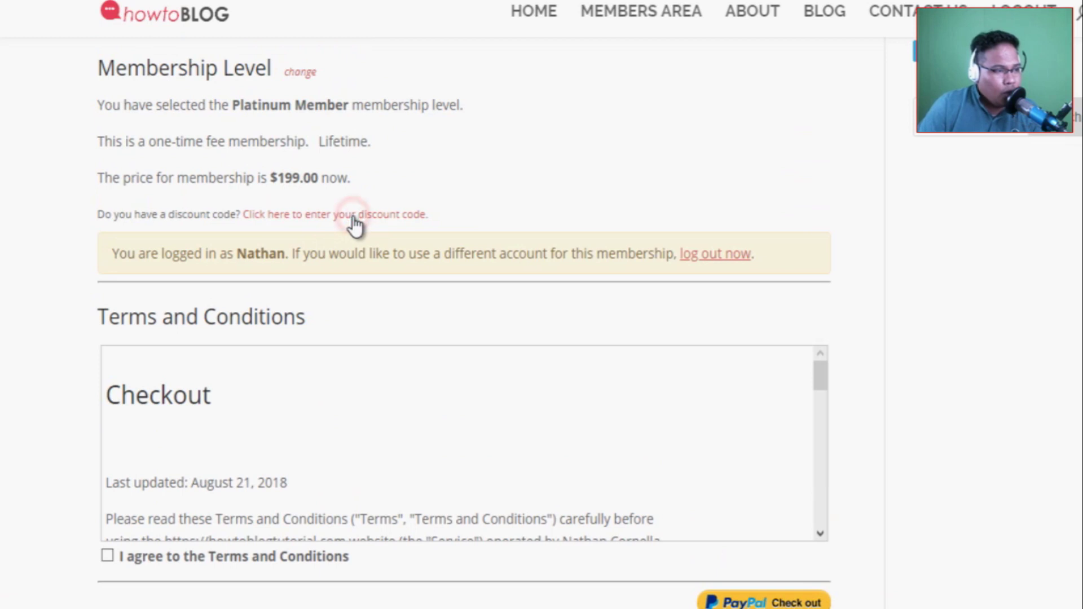
click(140, 239)
text(HTBT2018)
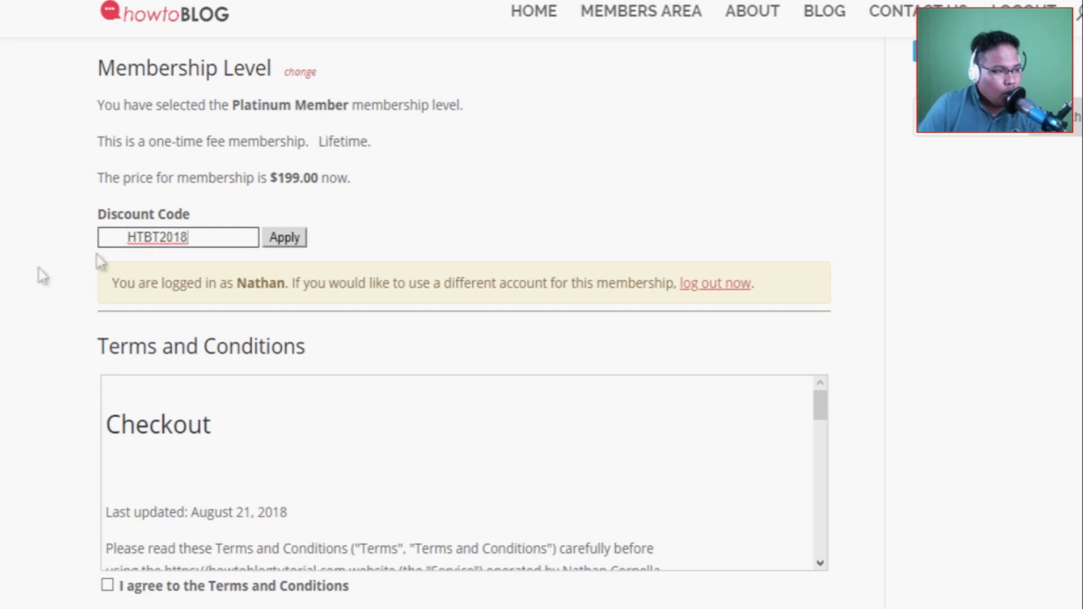
click(285, 238)
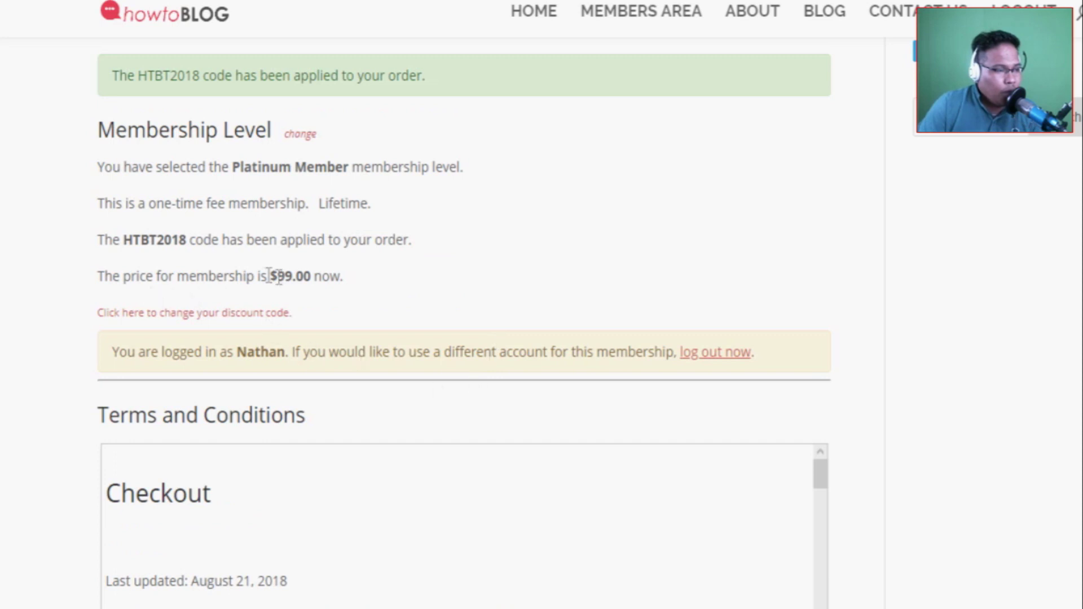
Check the discounted $99.00 price and code-applied message, then agree to the Terms and Conditions.
drag(270, 280, 348, 280)
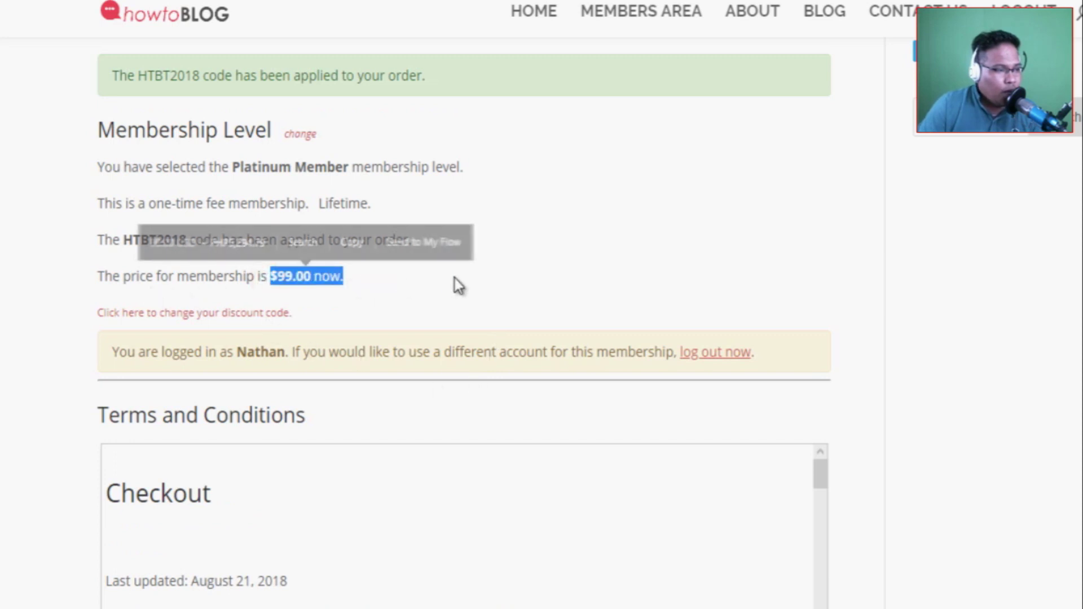
click(14, 330)
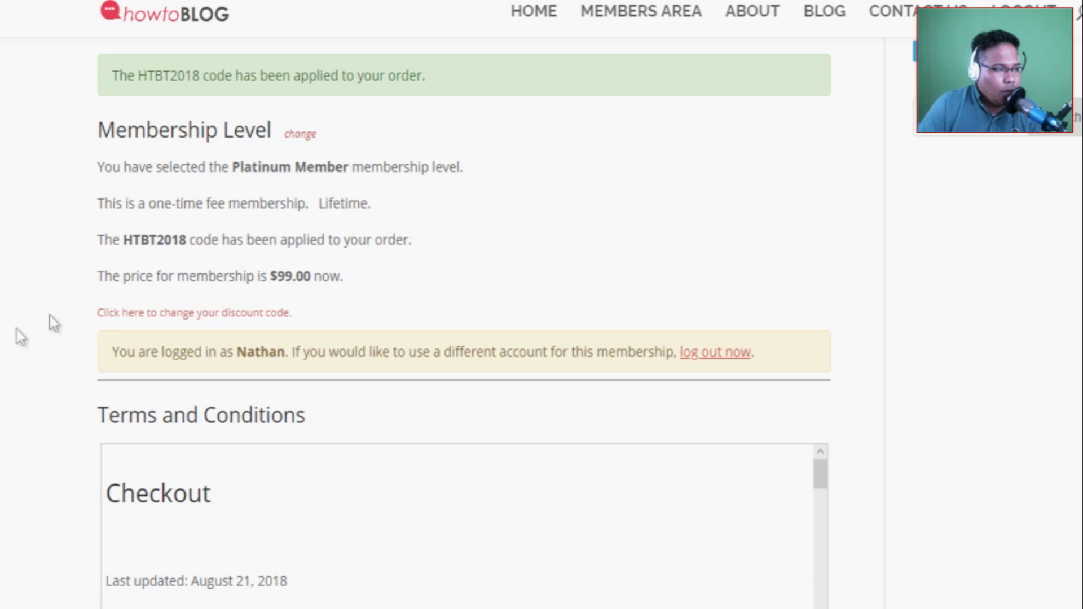
drag(122, 241, 413, 243)
click(6, 388)
scroll(11, 378, down, 3)
scroll(10, 378, up, 3)
drag(822, 476, 820, 602)
scroll(770, 490, up, 3)
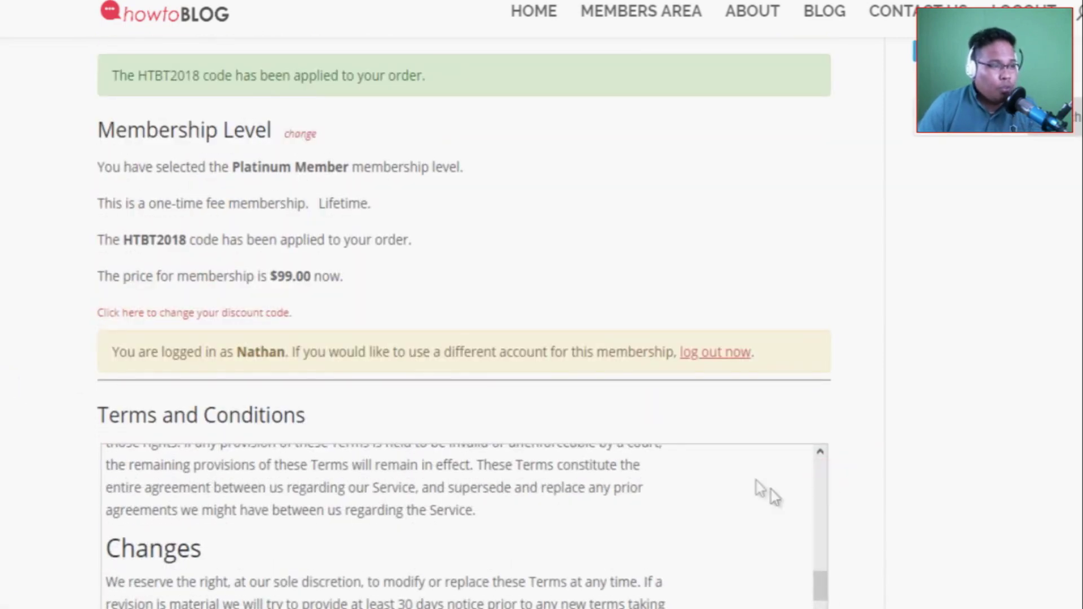
click(139, 583)
scroll(886, 477, up, 2)
scroll(863, 486, down, 5)
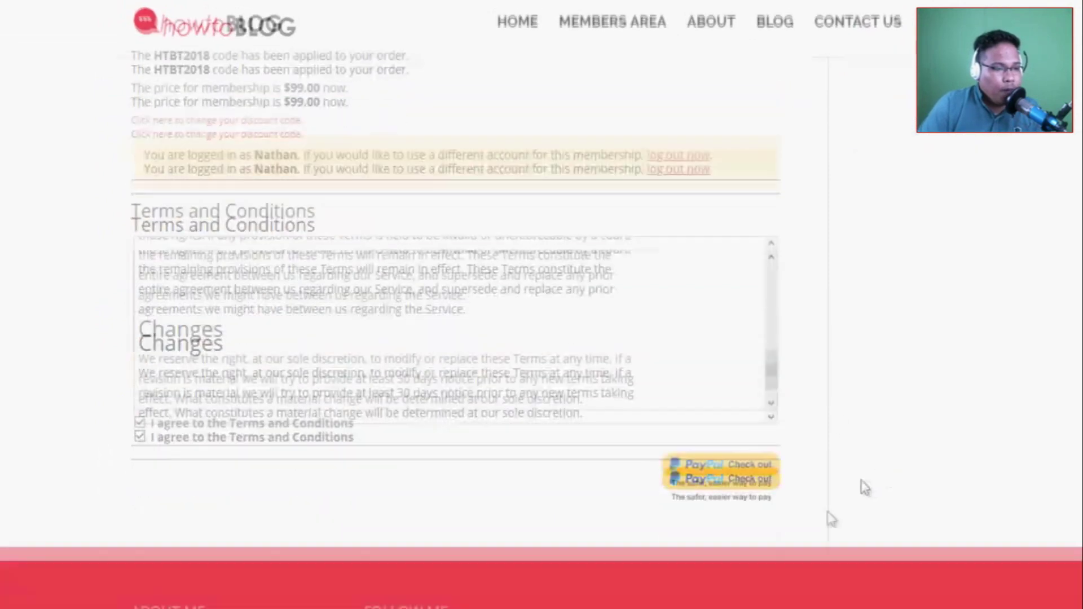
scroll(537, 480, up, 3)
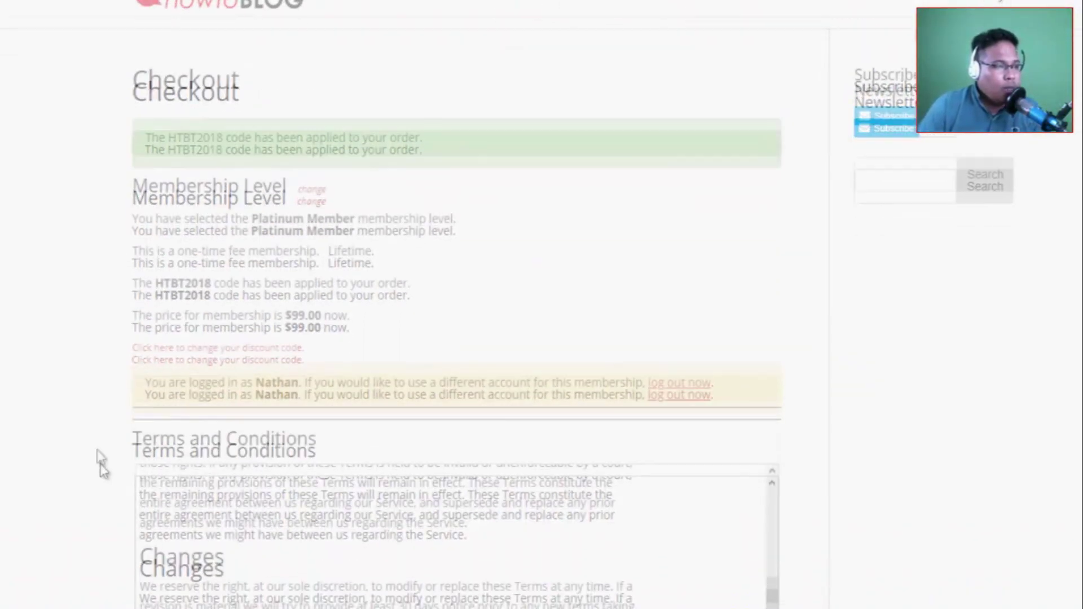
scroll(102, 460, down, 2)
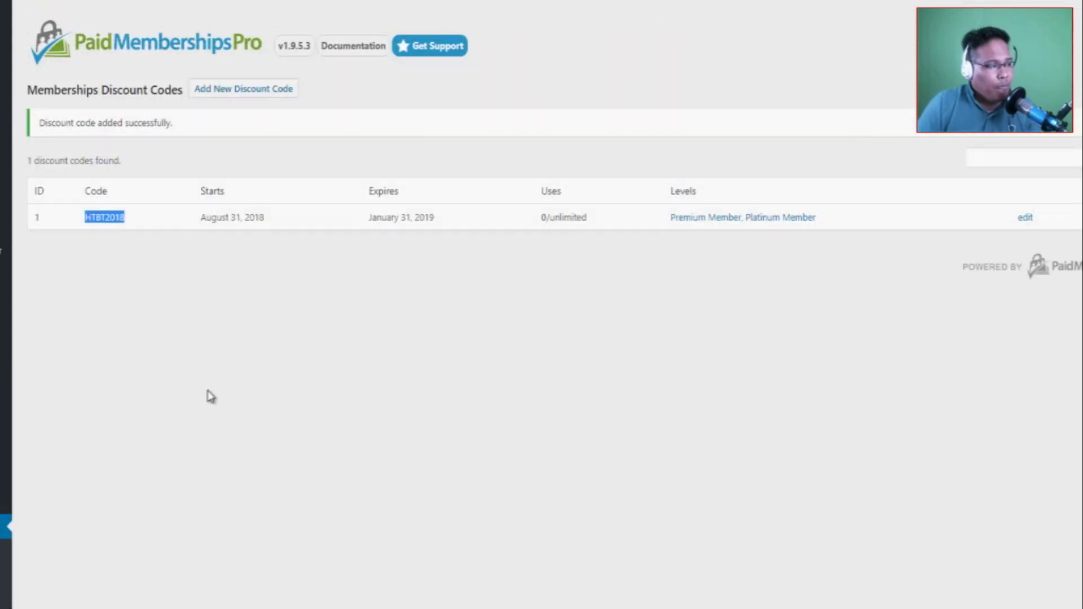
From All Posts, open 'How to build beautiful websites without coding -Part 3' in the editor.
click(203, 190)
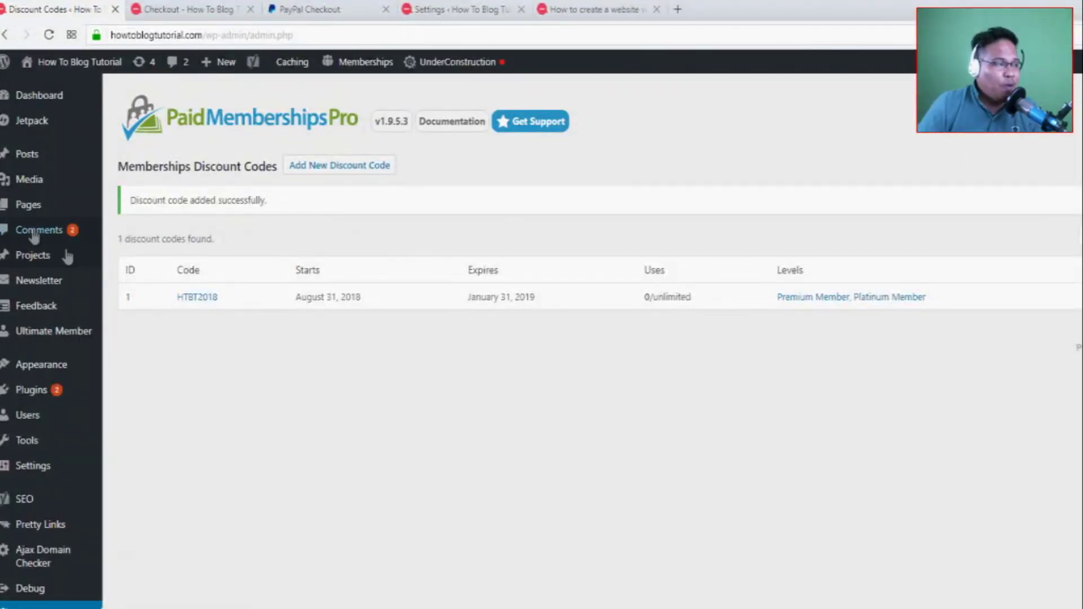
mouse_move(42, 164)
click(144, 159)
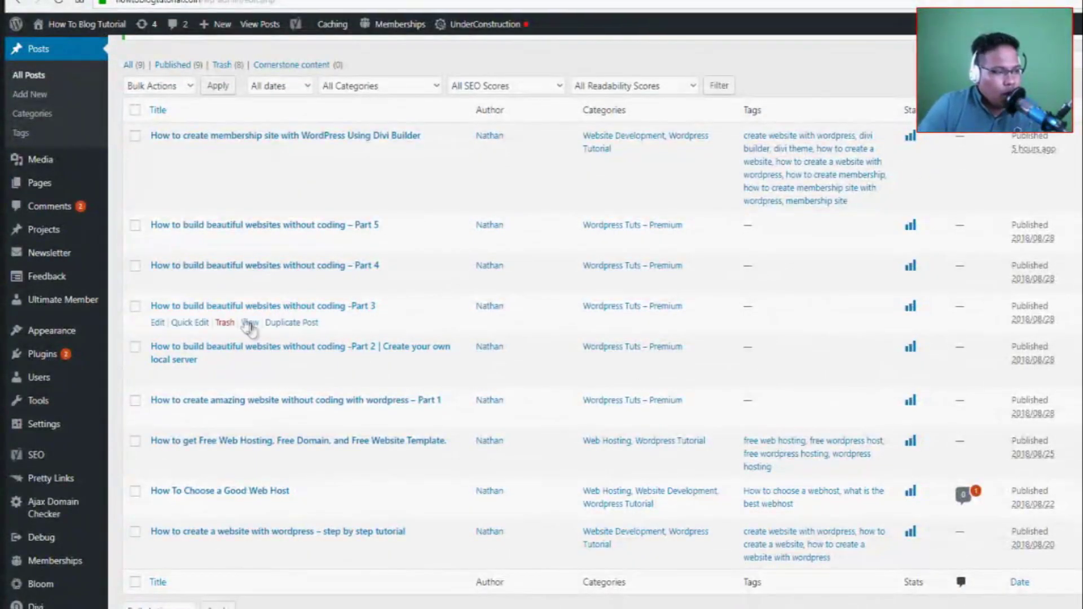
click(158, 322)
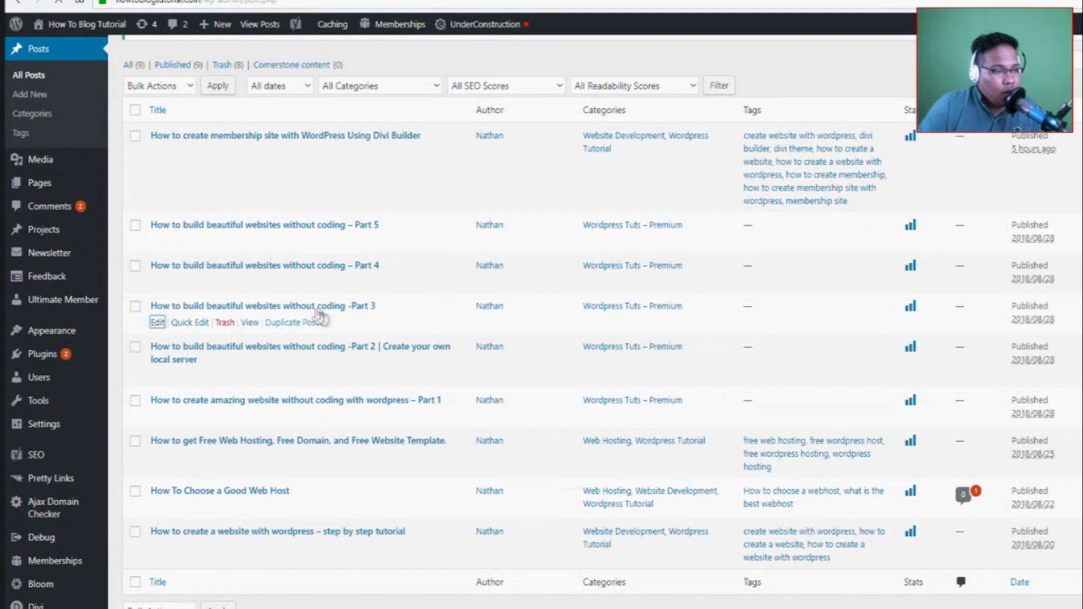
scroll(584, 227, down, 10)
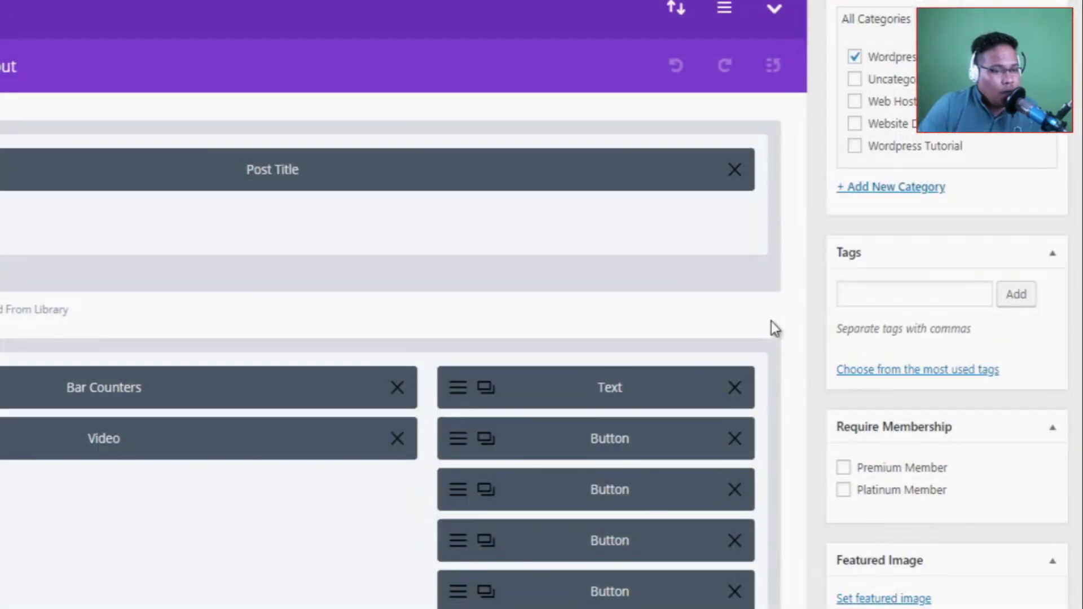
Require Premium Member and Platinum Member on the post, update it, and view the members-only notice.
scroll(1002, 412, down, 3)
click(844, 305)
click(843, 282)
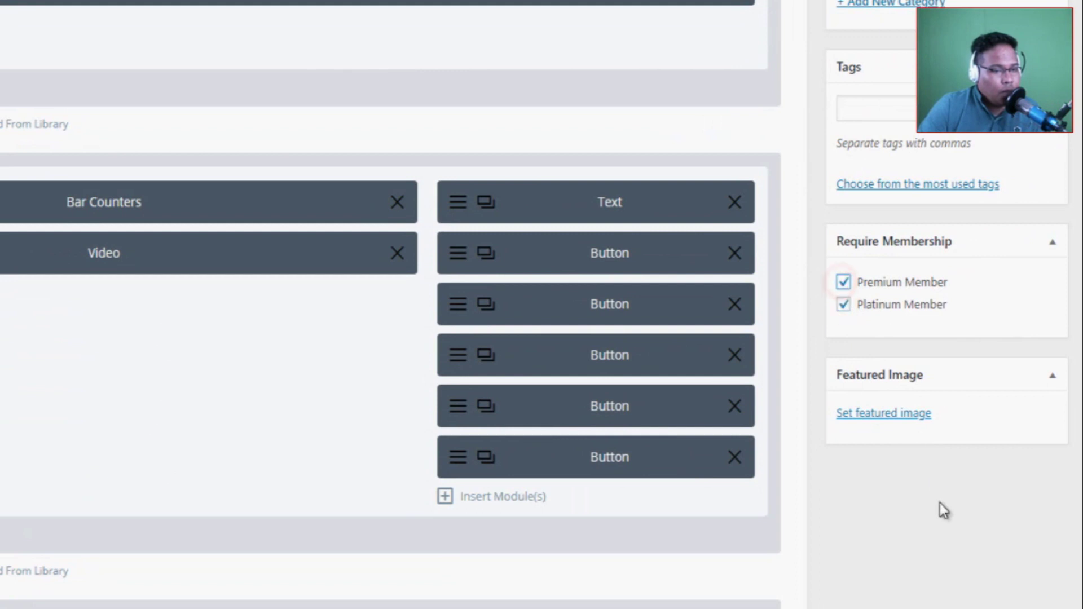
scroll(940, 503, down, 2)
scroll(940, 504, down, 5)
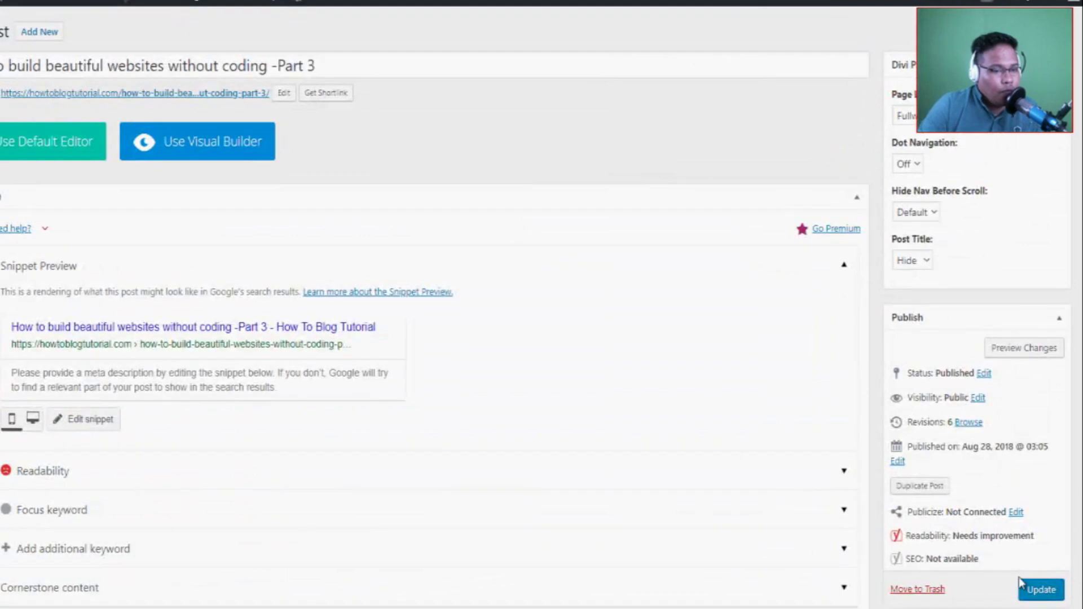
click(1037, 591)
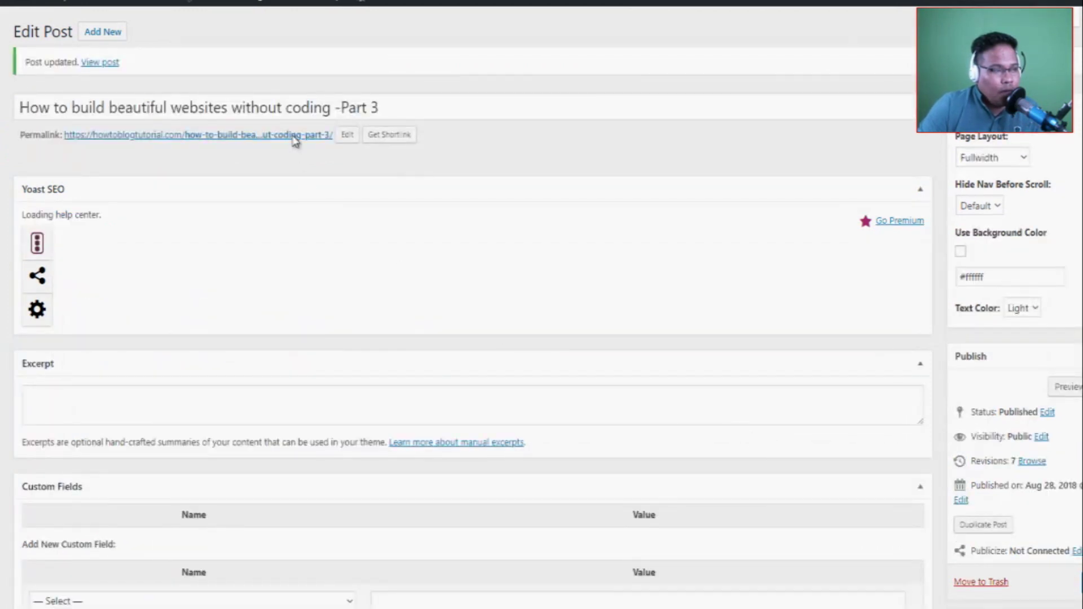
click(291, 137)
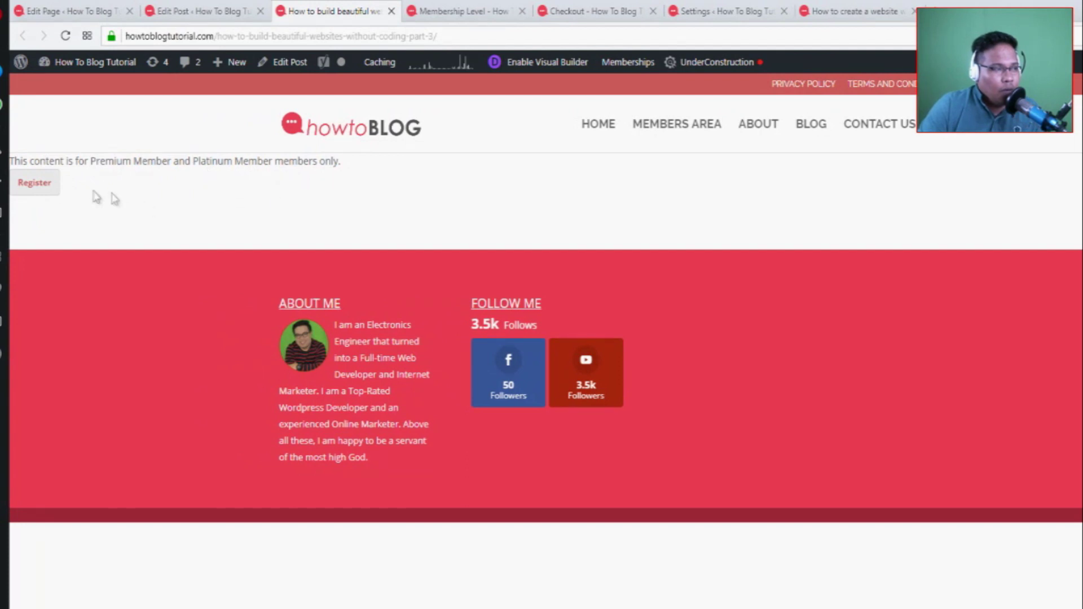
click(39, 185)
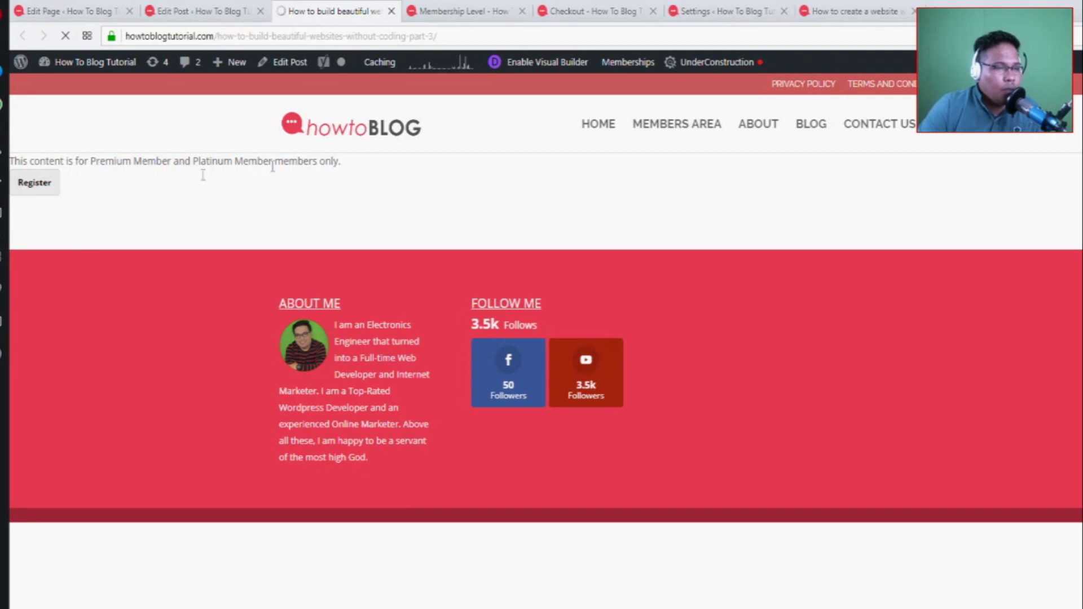